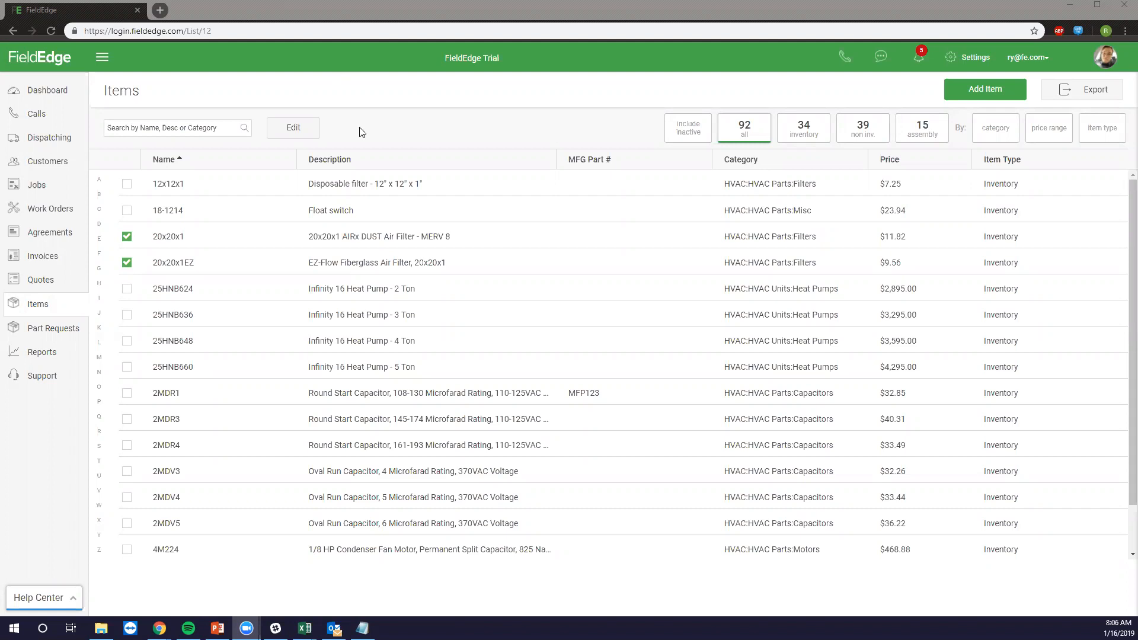
Deselect the 20x20x1 and 20x20x1EZ air filter items in the item list.
click(126, 239)
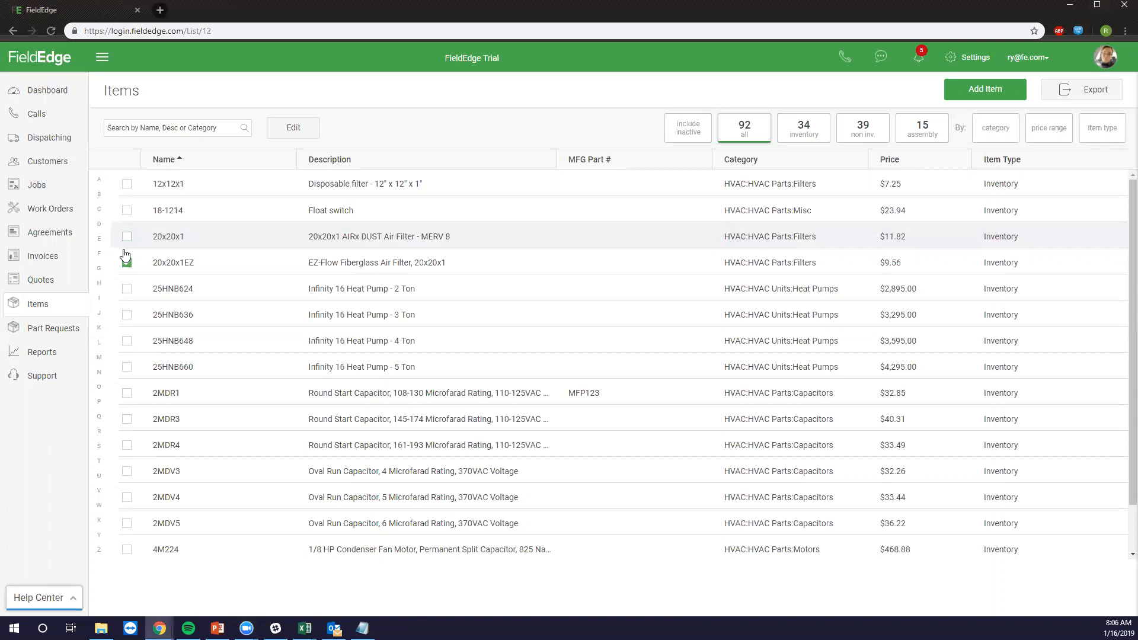
click(125, 263)
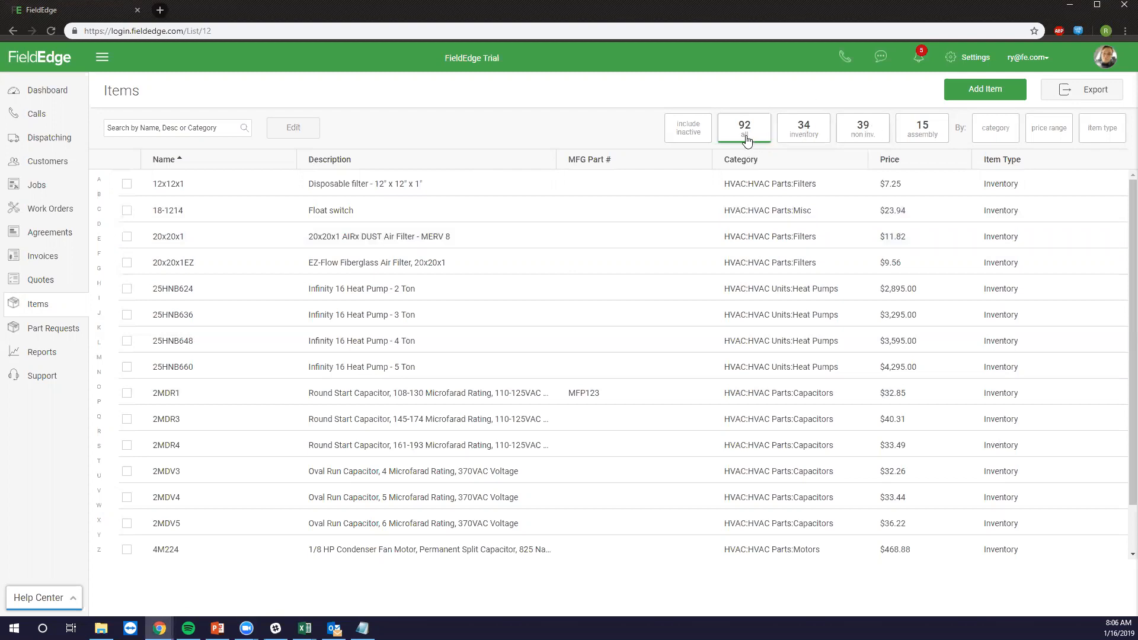
Review the inventory, non-inventory, assembly and all-items lists, and briefly include inactive items.
click(797, 137)
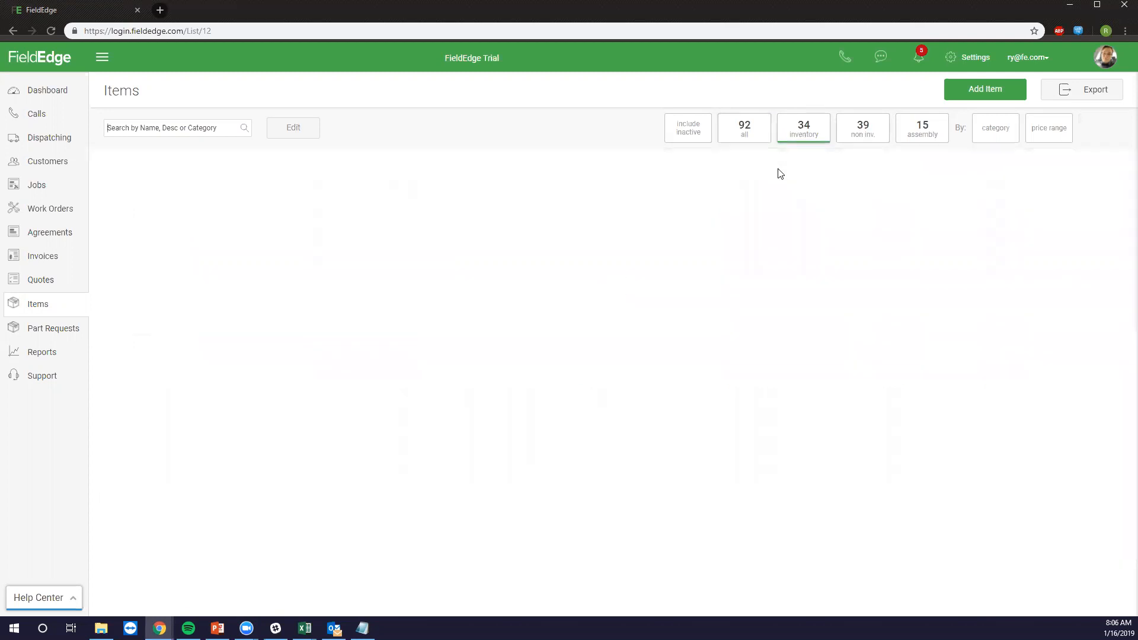
click(852, 128)
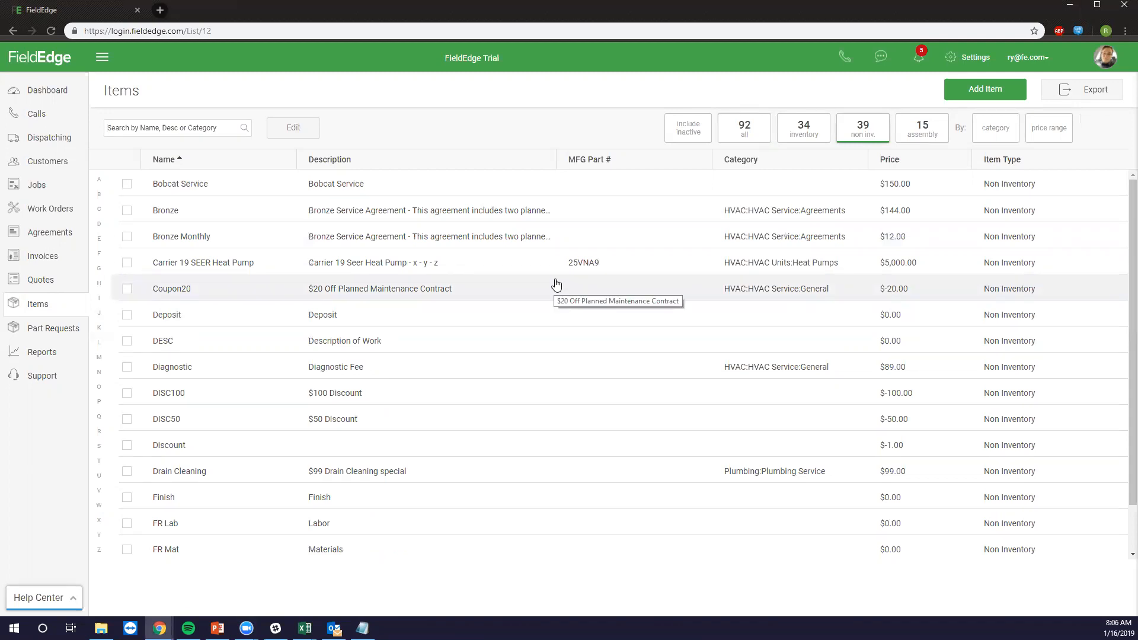
click(922, 129)
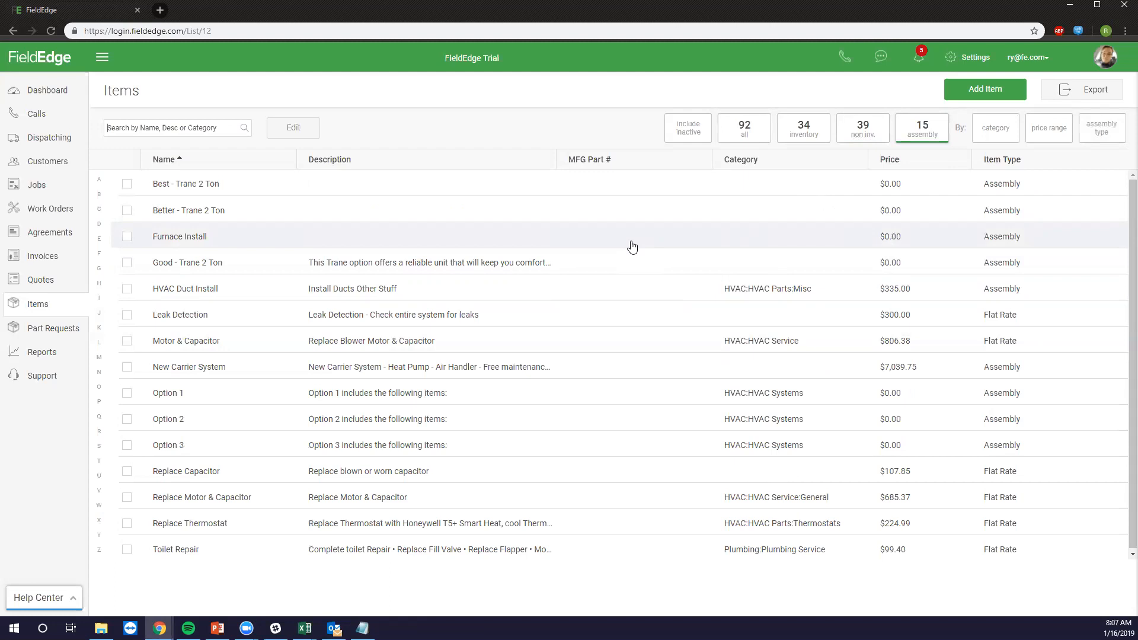
click(761, 131)
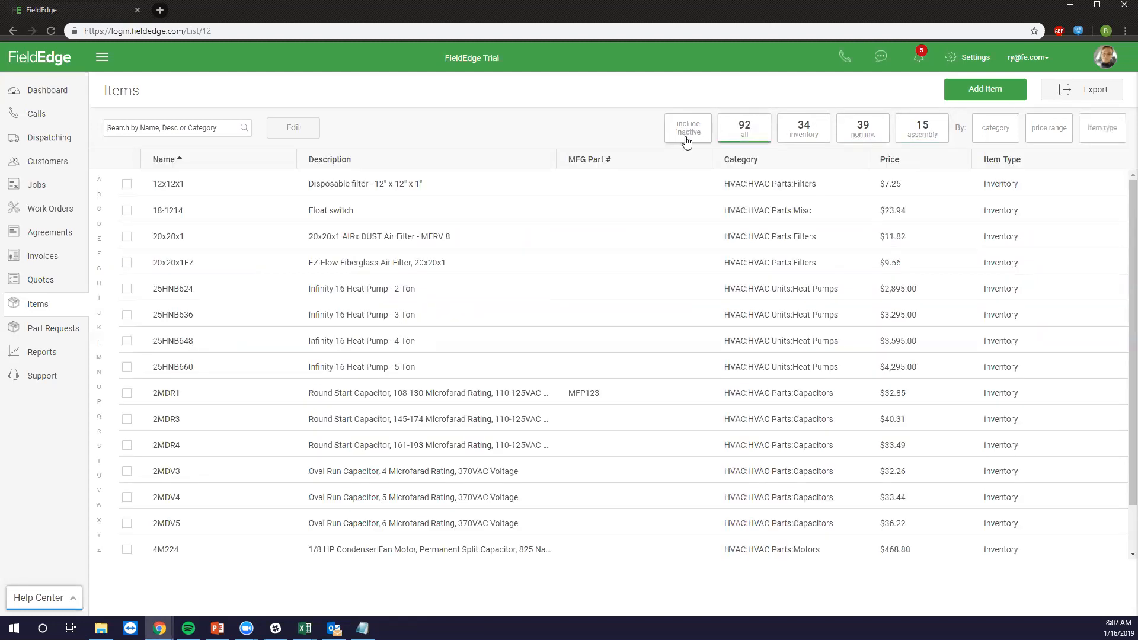
click(686, 140)
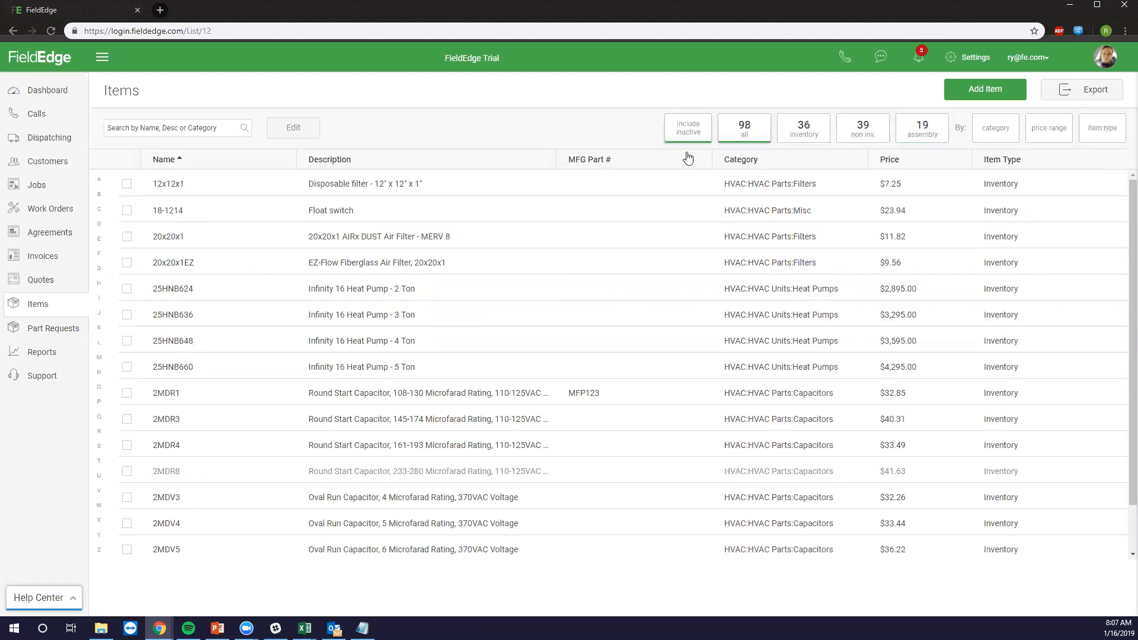
click(685, 135)
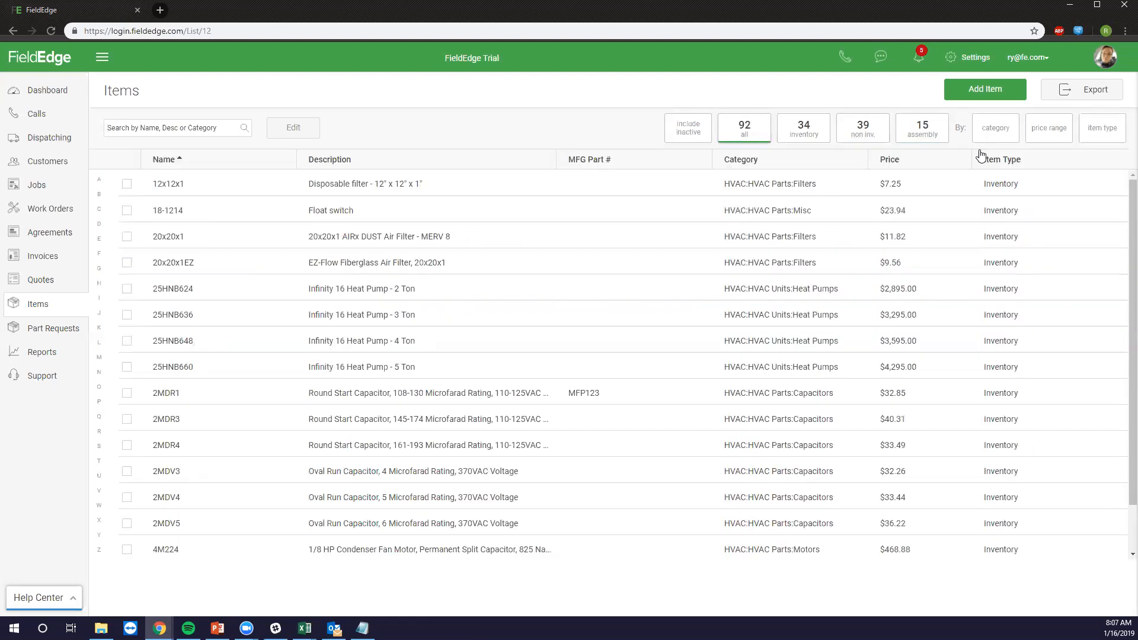
Examine the options for filtering the item list by category, price range and item type.
click(1008, 136)
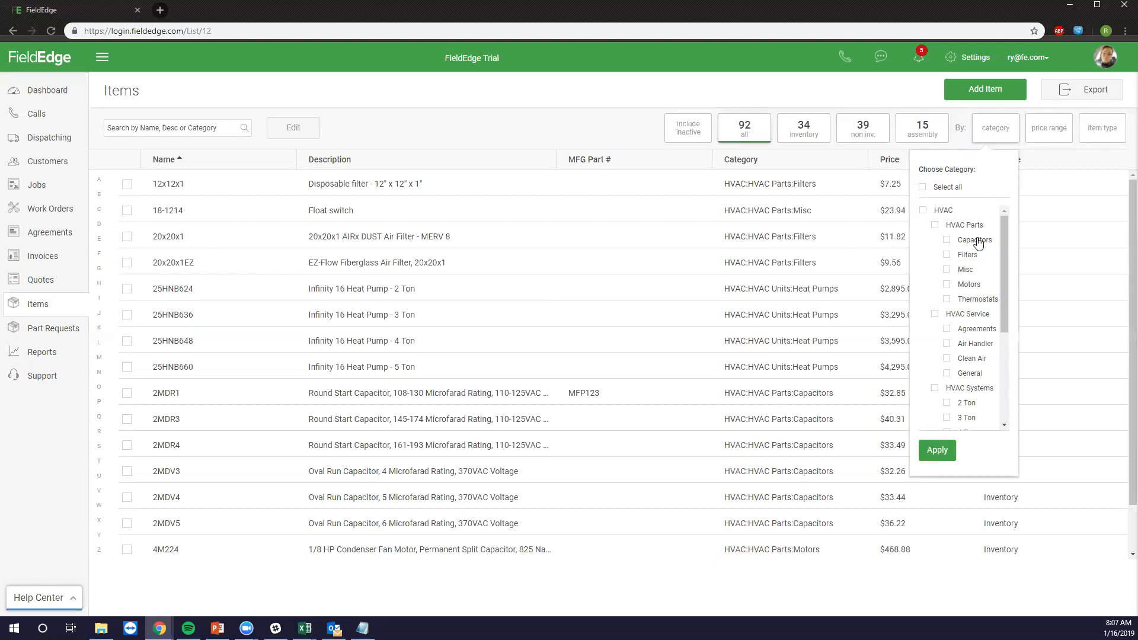
scroll(985, 273, down, 2)
scroll(985, 273, down, 2)
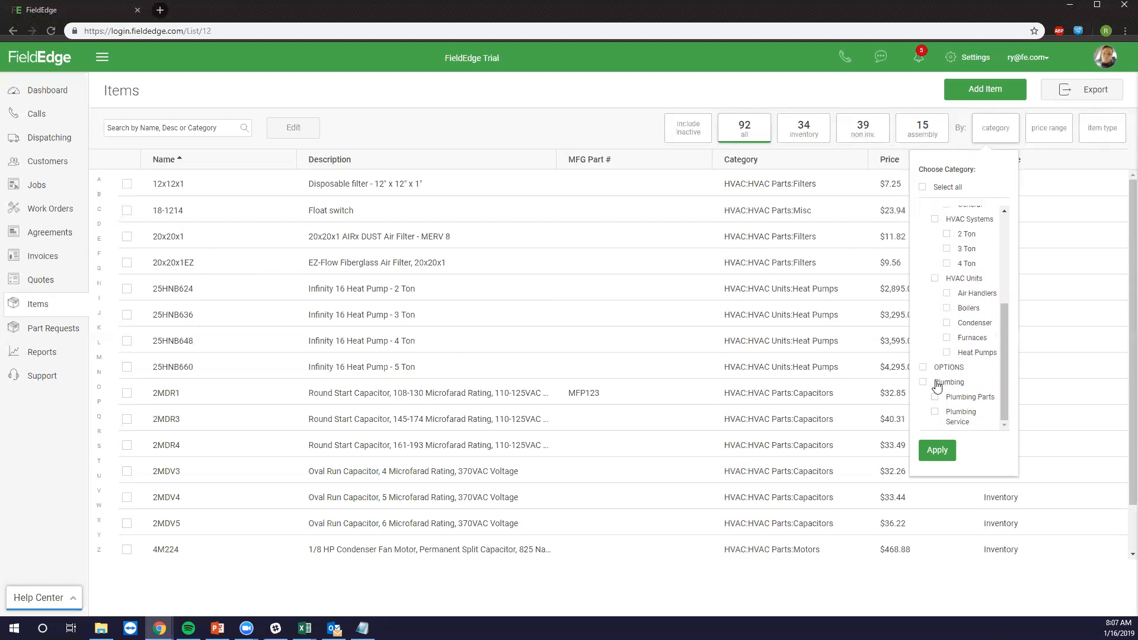
click(1033, 138)
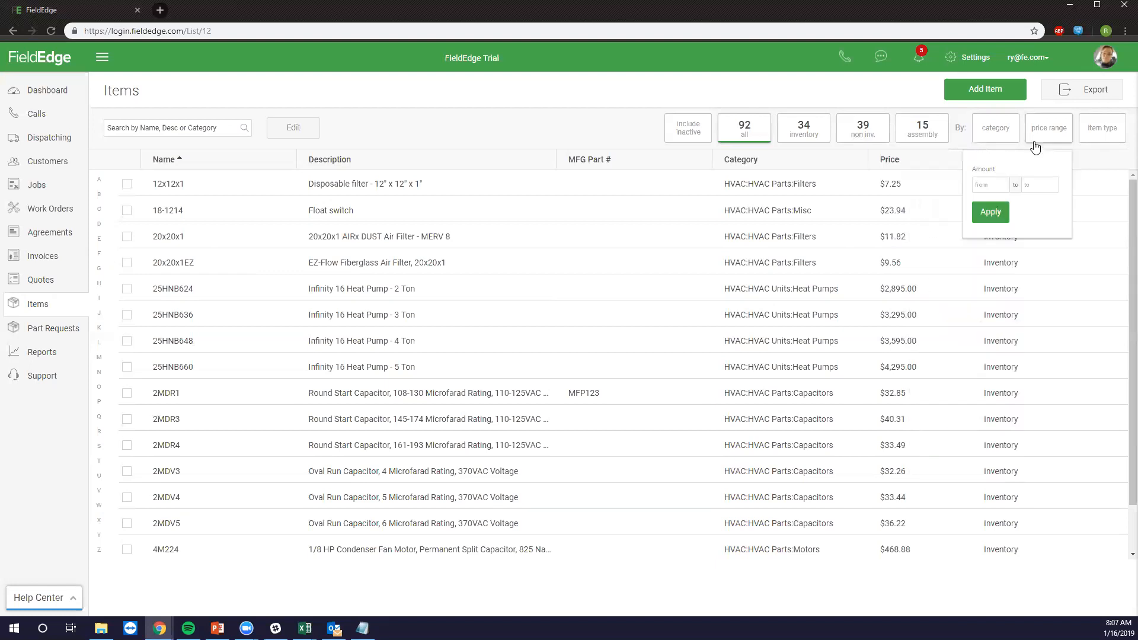
click(1108, 131)
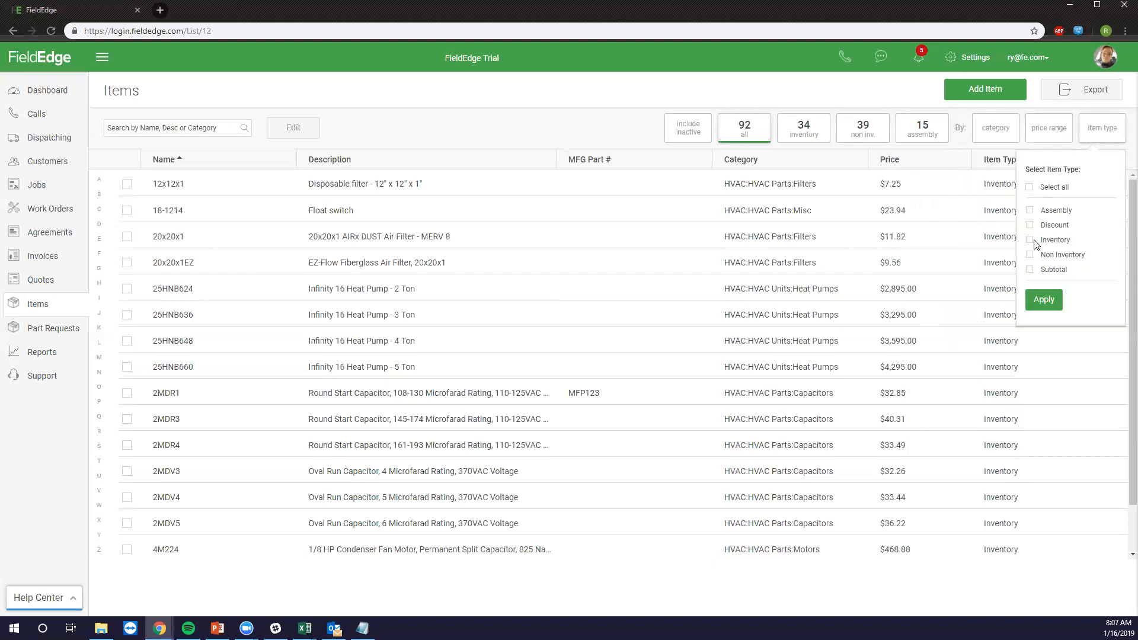
click(1096, 142)
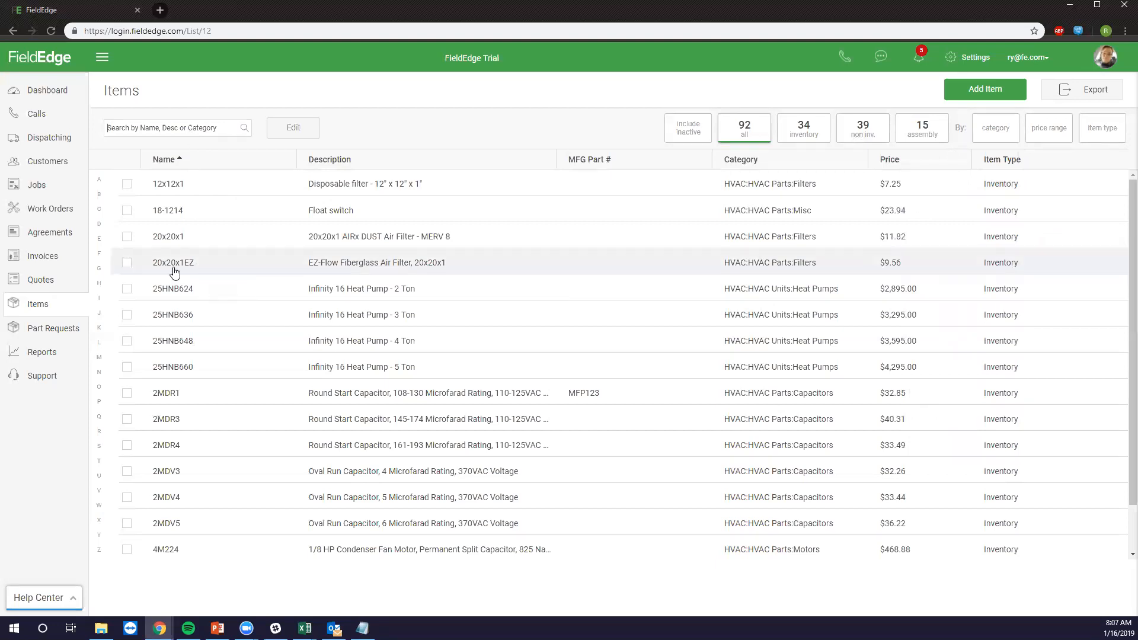
Search the item list for "MISC" and clear the search.
text(MISC)
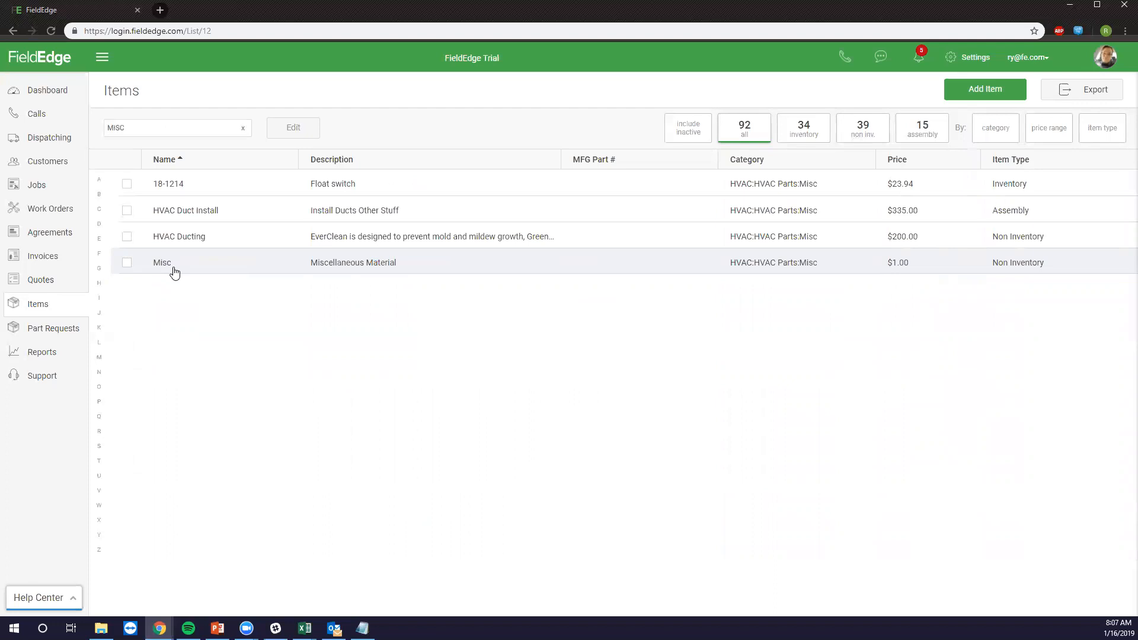
key(BackSpace)
key(BackSpace)
key(BackSpace)
key(BackSpace)
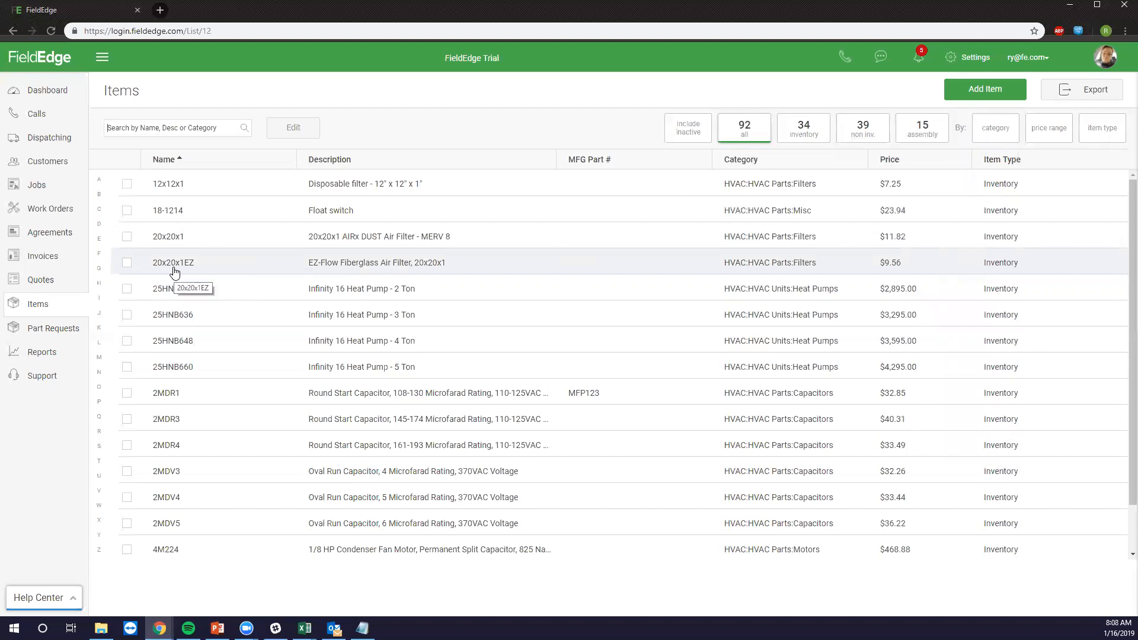
Search the item list for "Carrier" and clear the search to restore the full list.
text(Carrier)
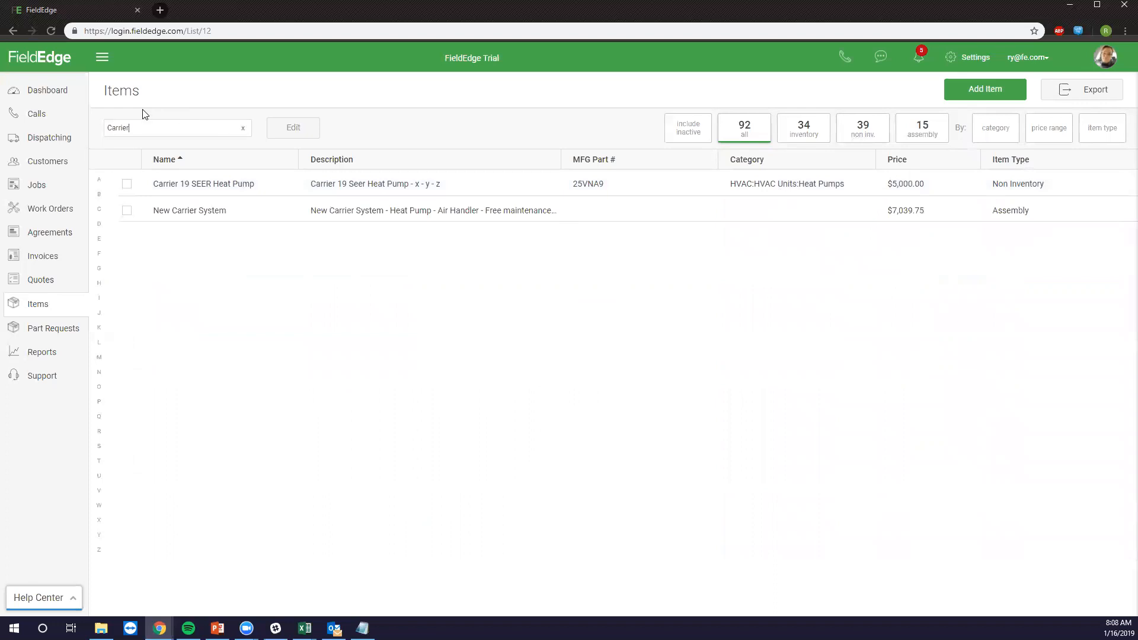
drag(152, 128, 70, 136)
click(174, 129)
drag(174, 130, 101, 129)
key(BackSpace)
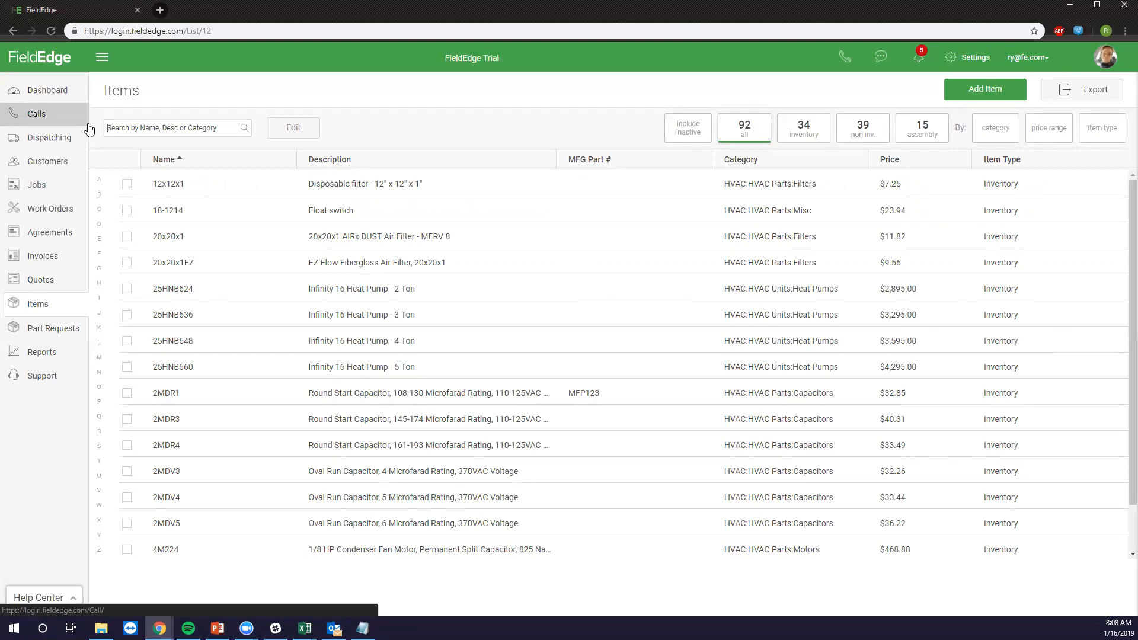
Start a new item of type Inventory Part and name it "Burst Pipe Repair Kit".
click(985, 90)
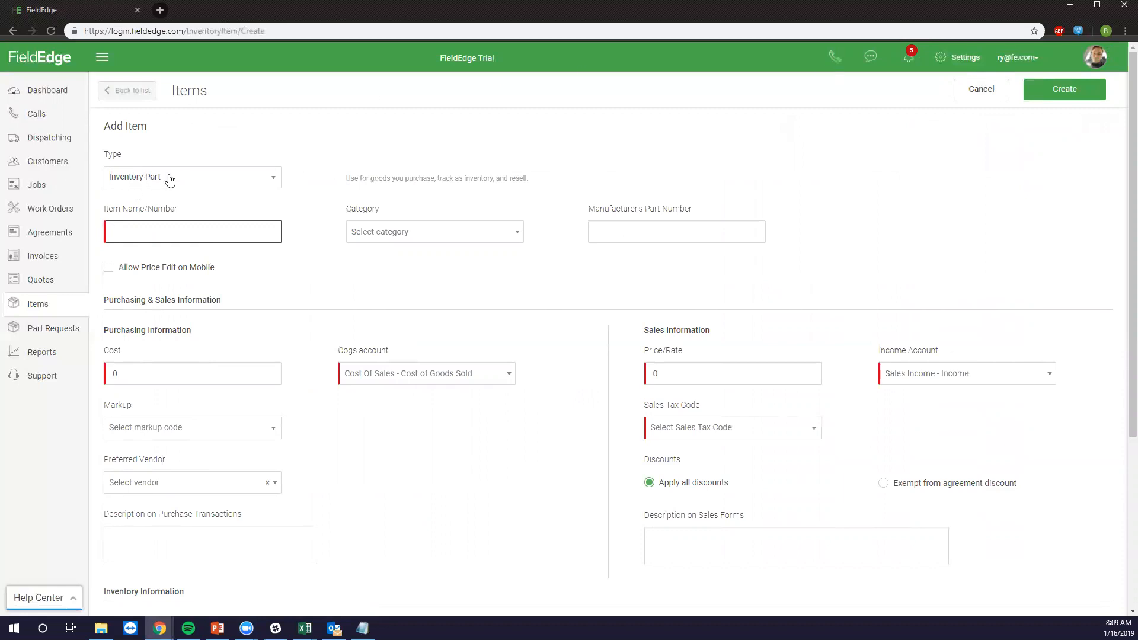
click(207, 178)
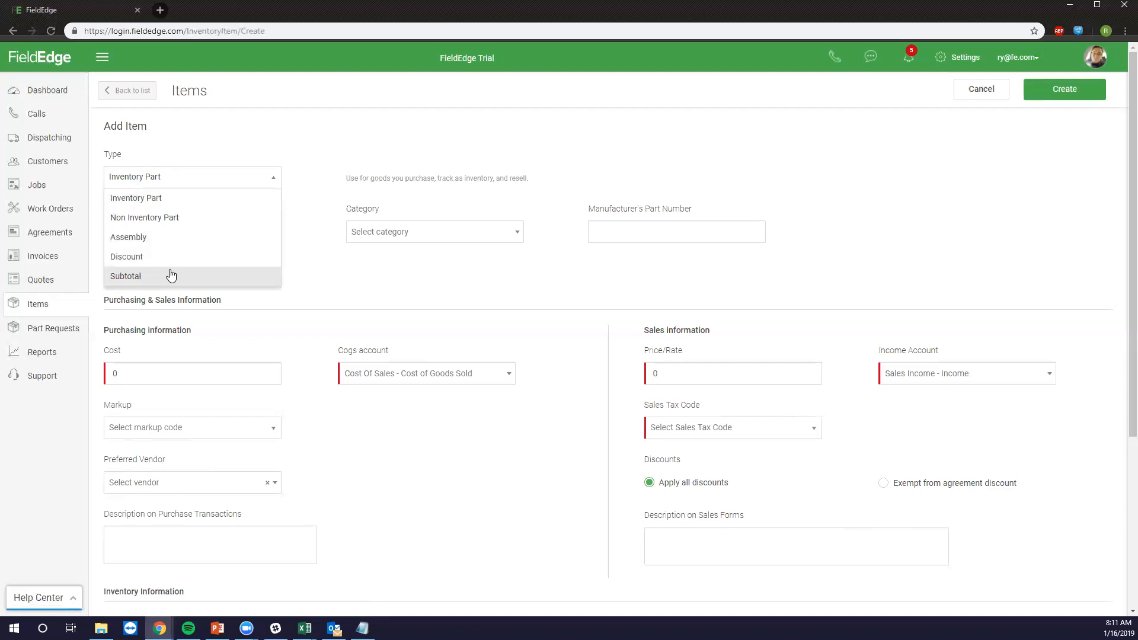
click(132, 199)
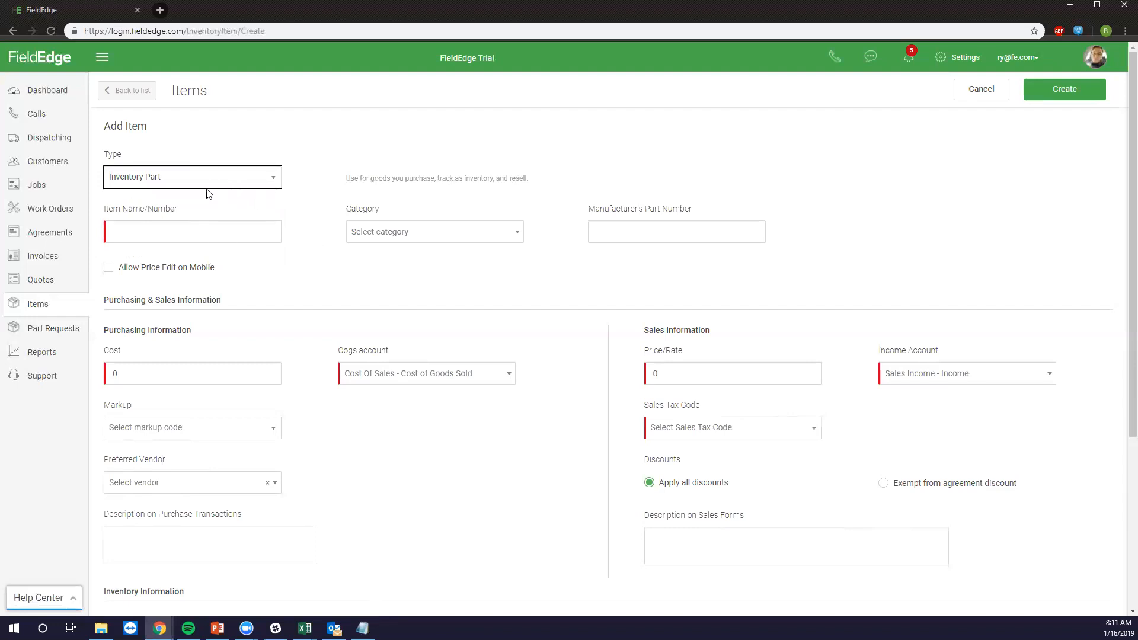
scroll(368, 188, down, 1)
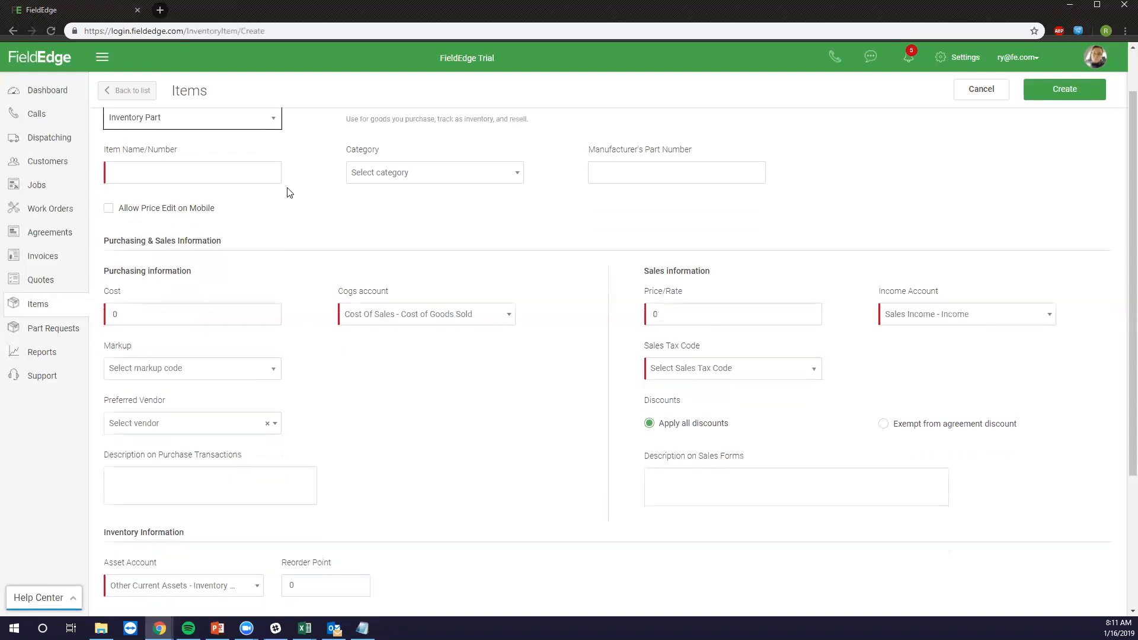
click(214, 174)
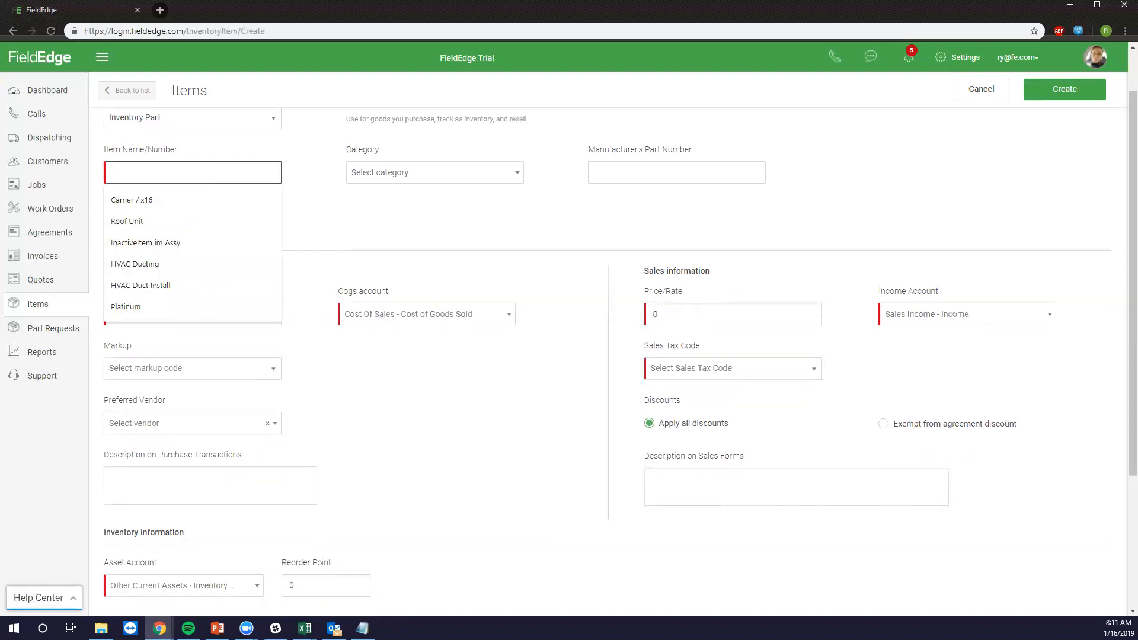
click(203, 175)
text(B)
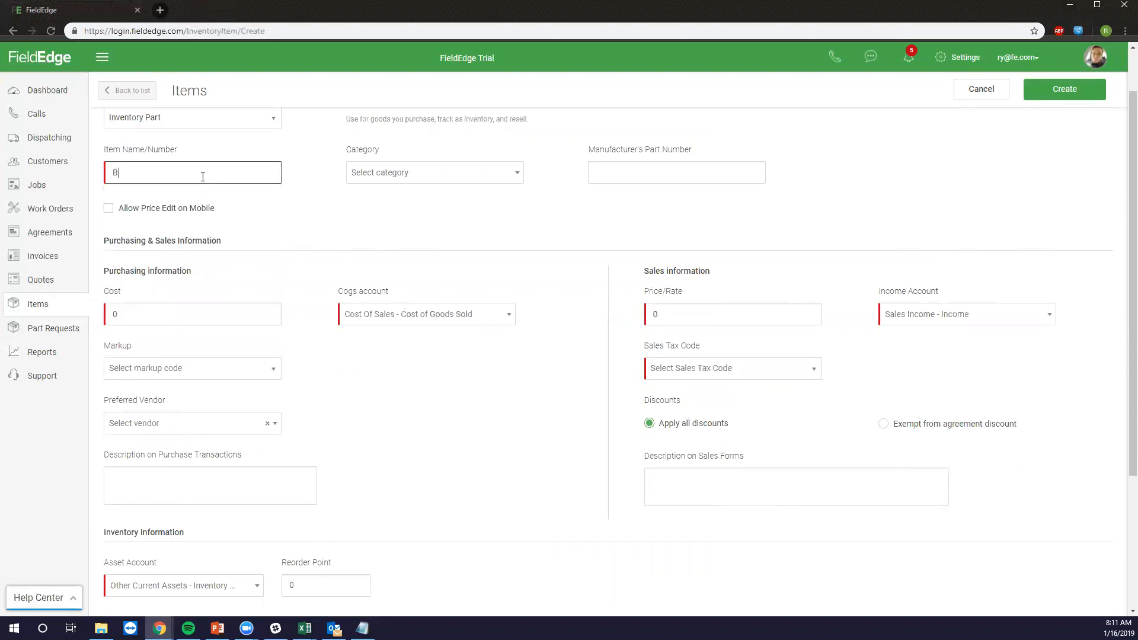
text(urst Pipe Repair Kit)
Assign the item to the Plumbing Parts category and allow its price to be edited on mobile.
click(364, 178)
scroll(394, 241, down, 5)
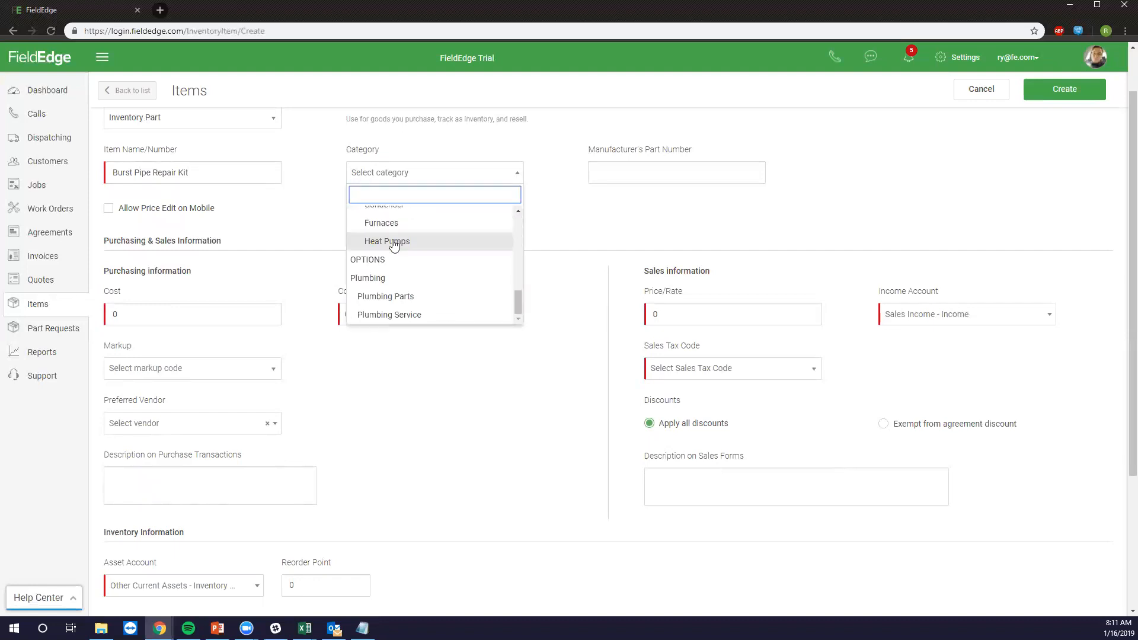
click(425, 299)
click(670, 180)
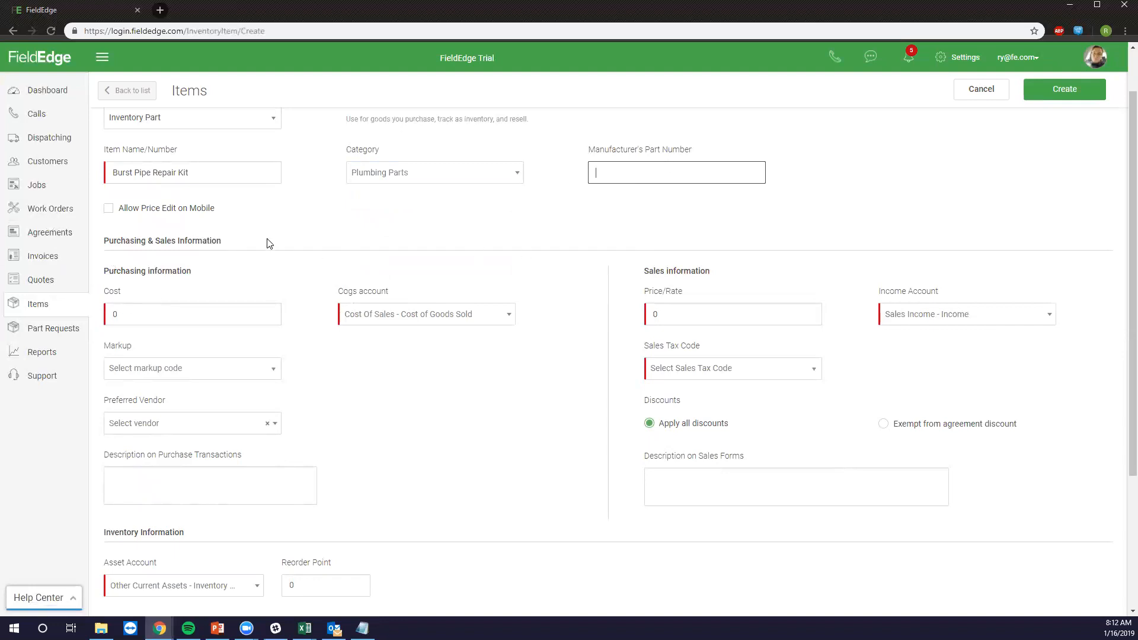
click(153, 217)
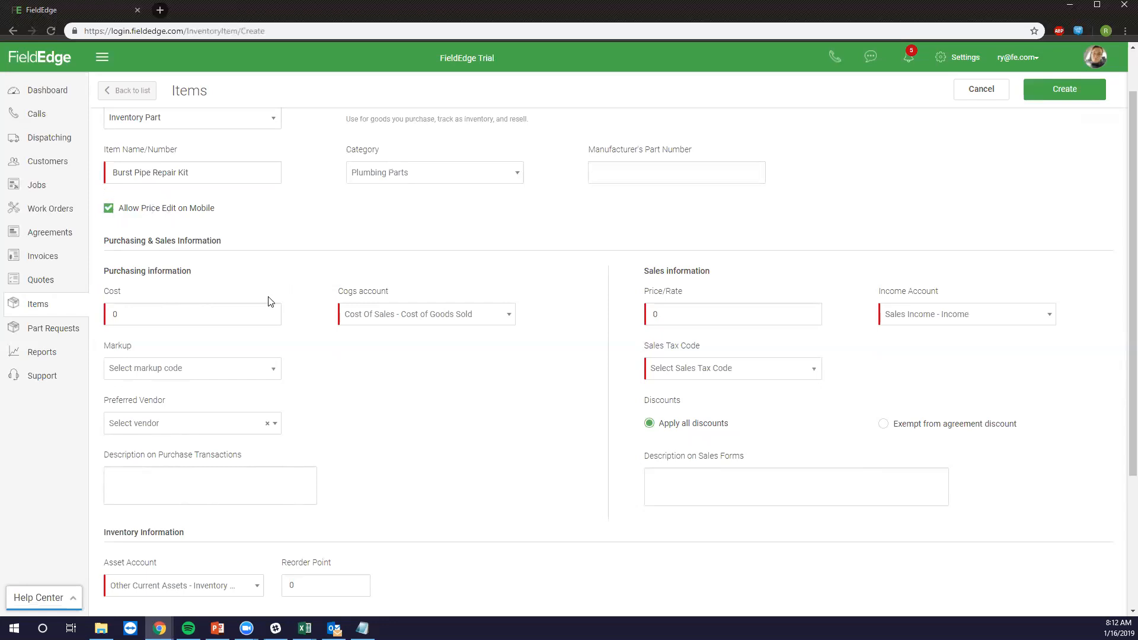
Set the item's cost to 7.00 and choose Cost Of Sales - Cost of Goods Sold as its COGS account.
click(210, 316)
drag(221, 316, 71, 374)
text(7.00)
click(347, 331)
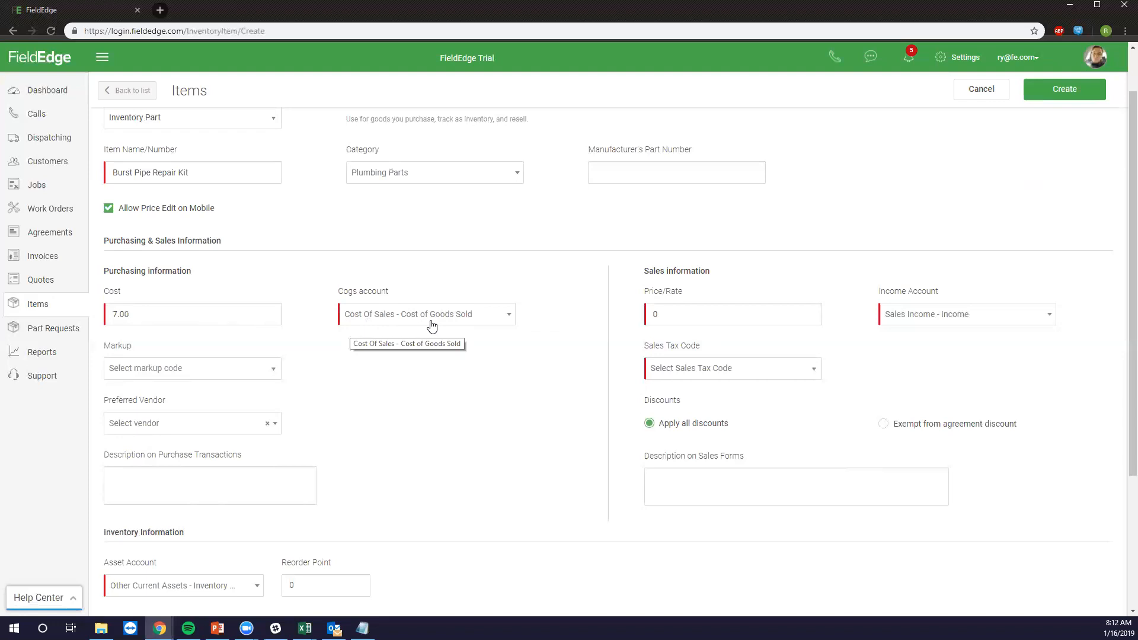
click(475, 318)
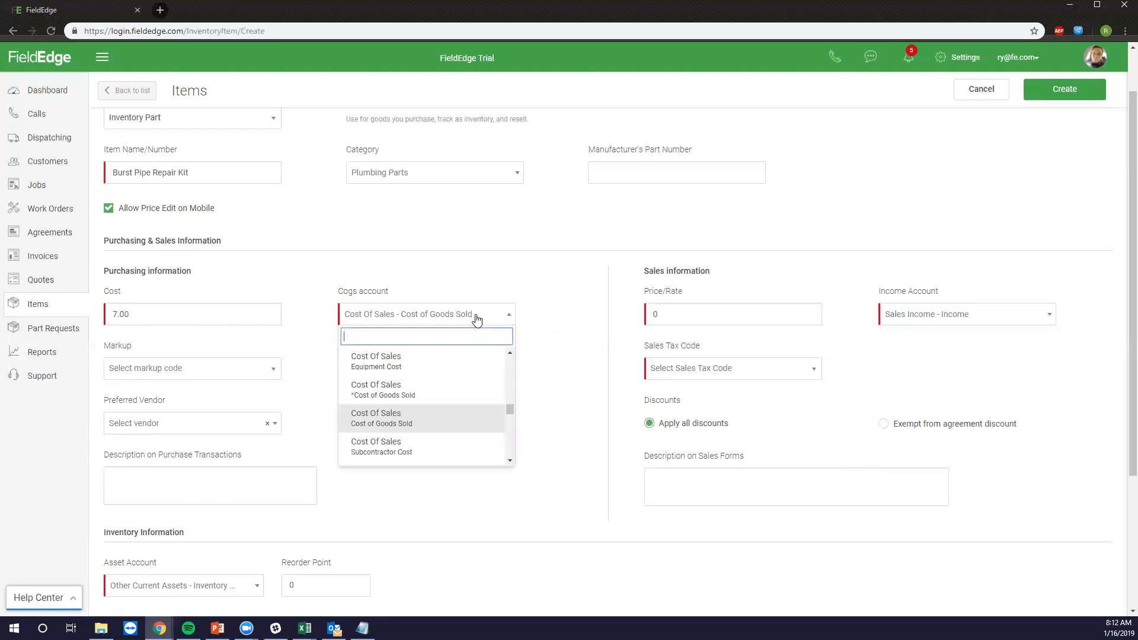
click(421, 425)
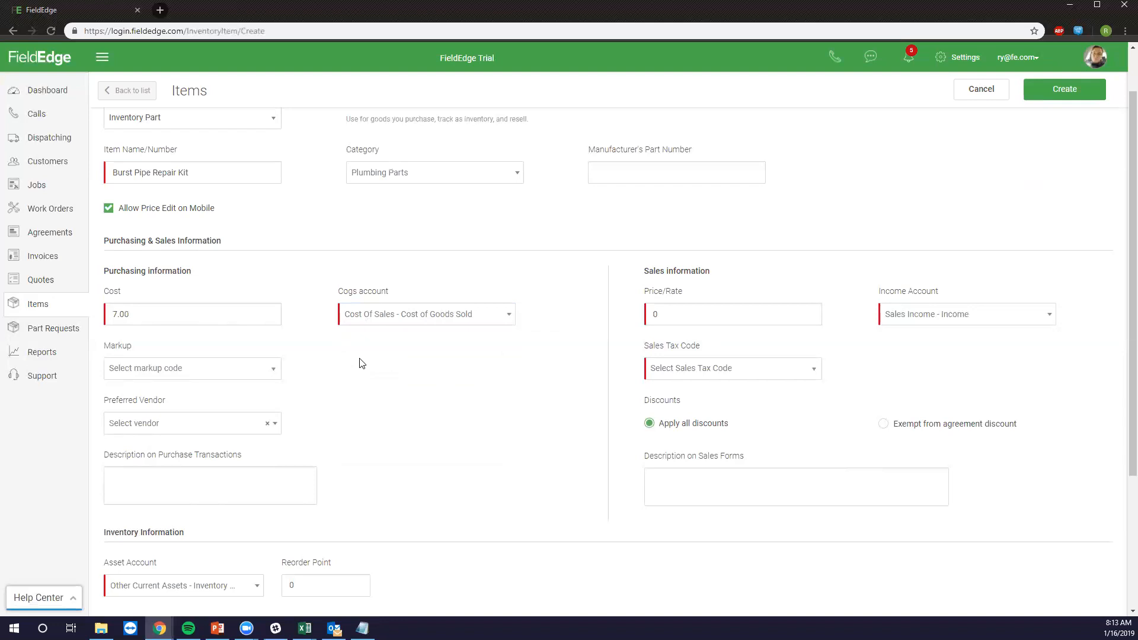
Apply the "Markup" markup code to calculate the item's sales price.
click(271, 369)
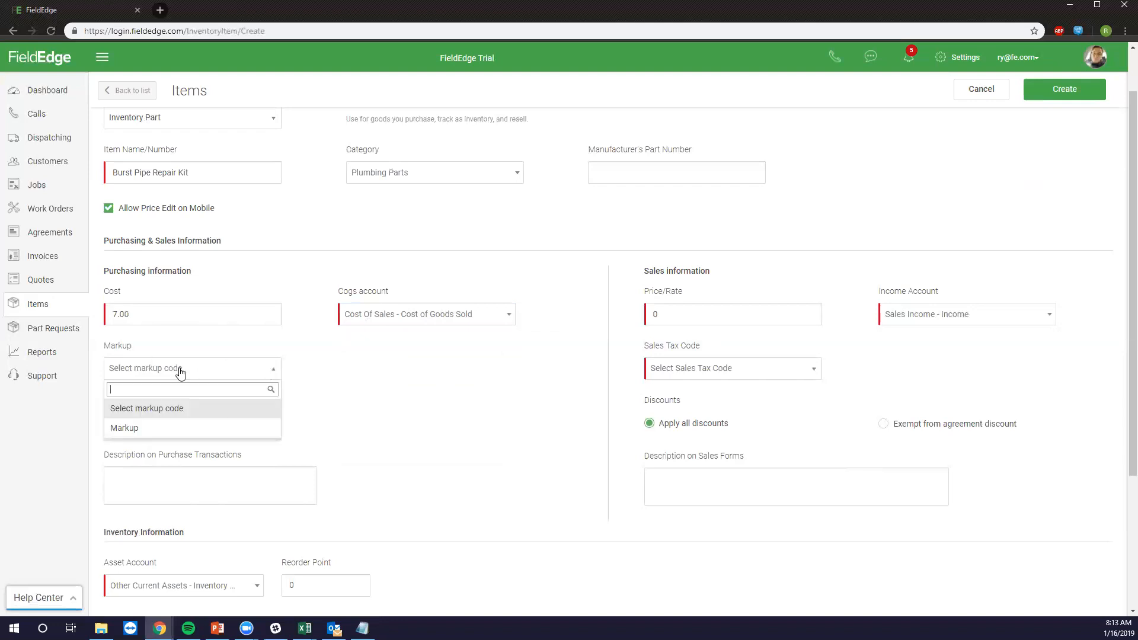
click(152, 427)
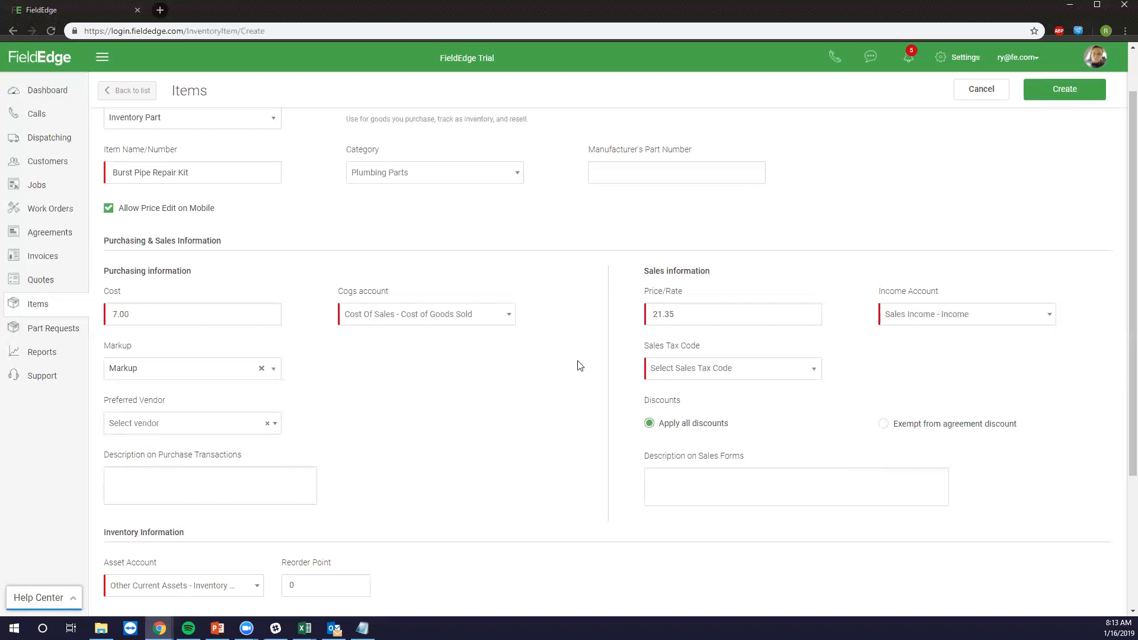
drag(682, 314, 627, 315)
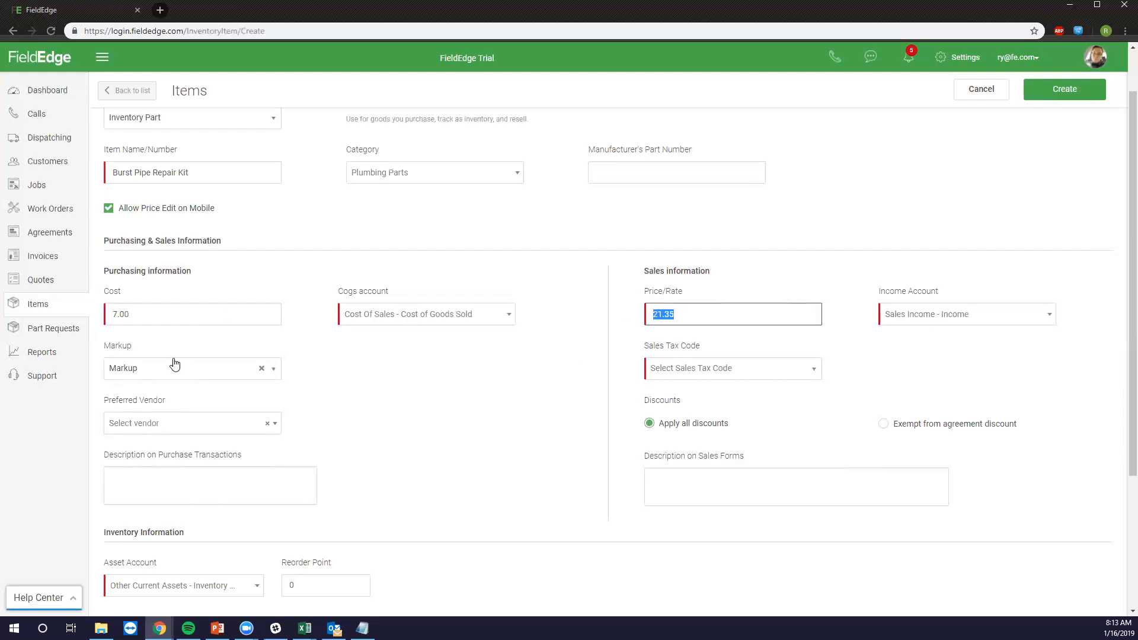
click(368, 371)
Find Grainger and set it as the item's preferred vendor.
click(281, 424)
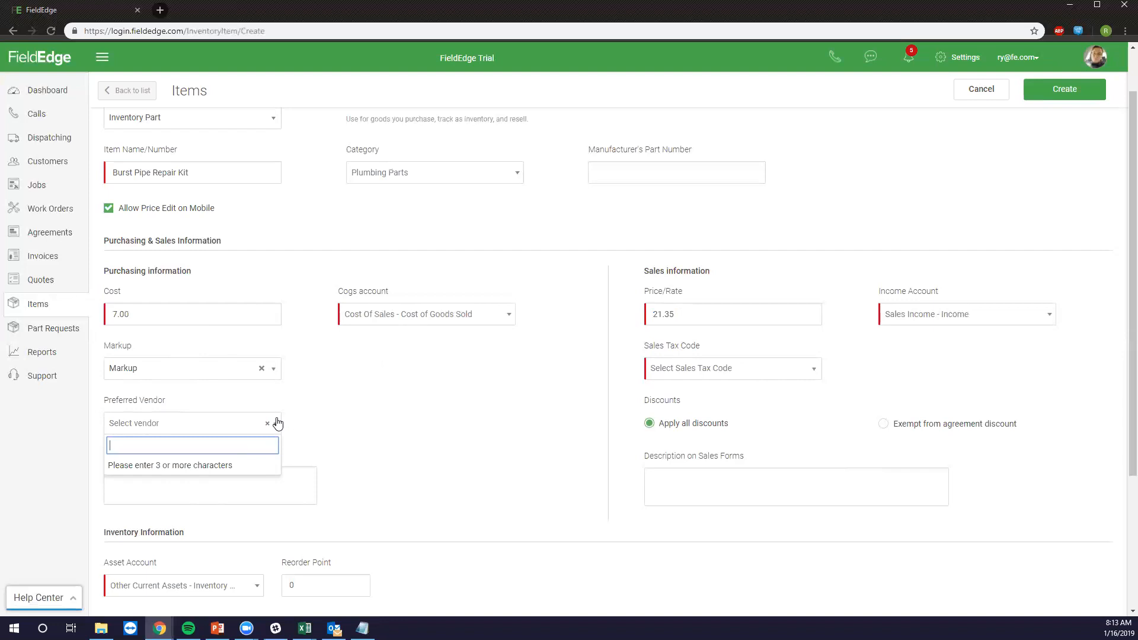
text(Gra)
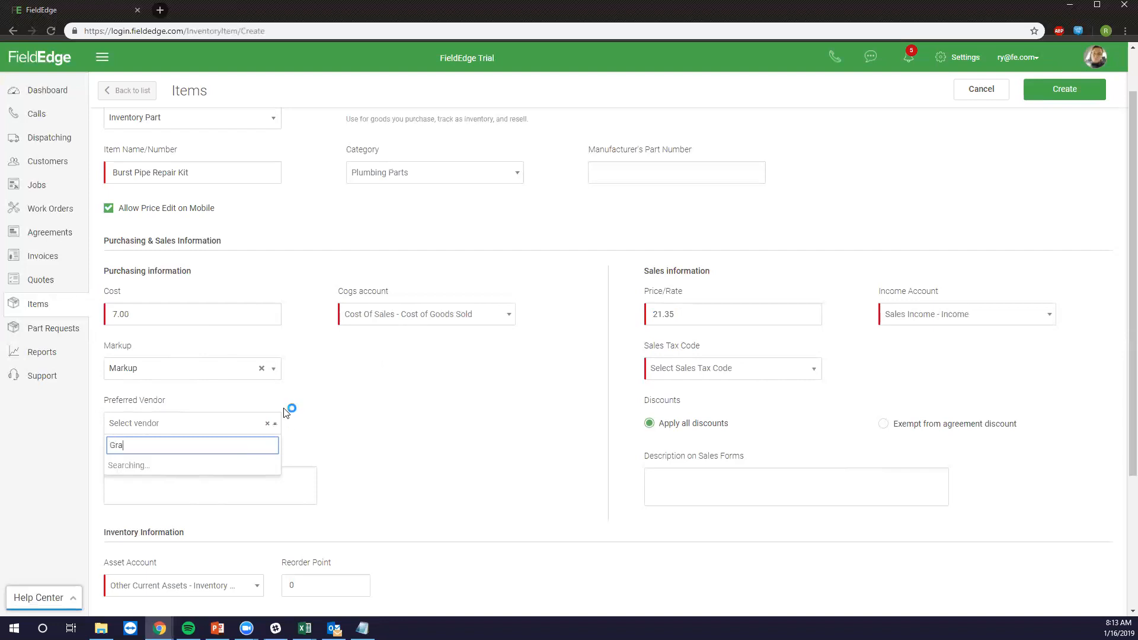
text(inger)
click(209, 466)
click(348, 430)
Enter "JG Speedfit Burst Pipe Repair Kit" as the item's description on purchase transactions.
click(212, 488)
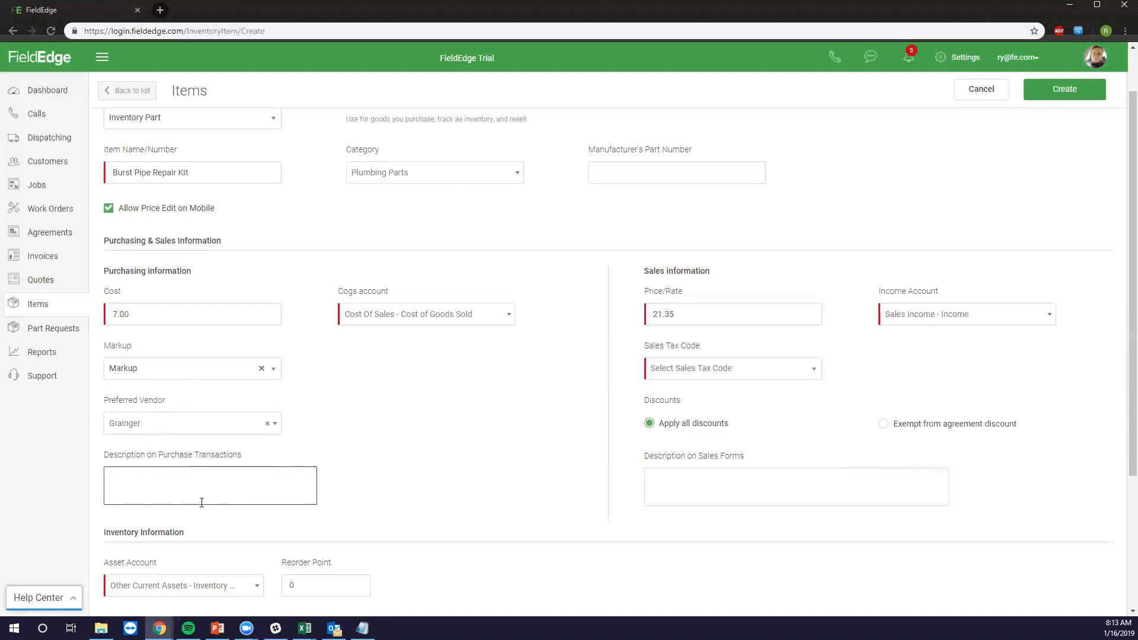
text(Bu)
key(BackSpace)
text(Burst Pipe Repair Kit)
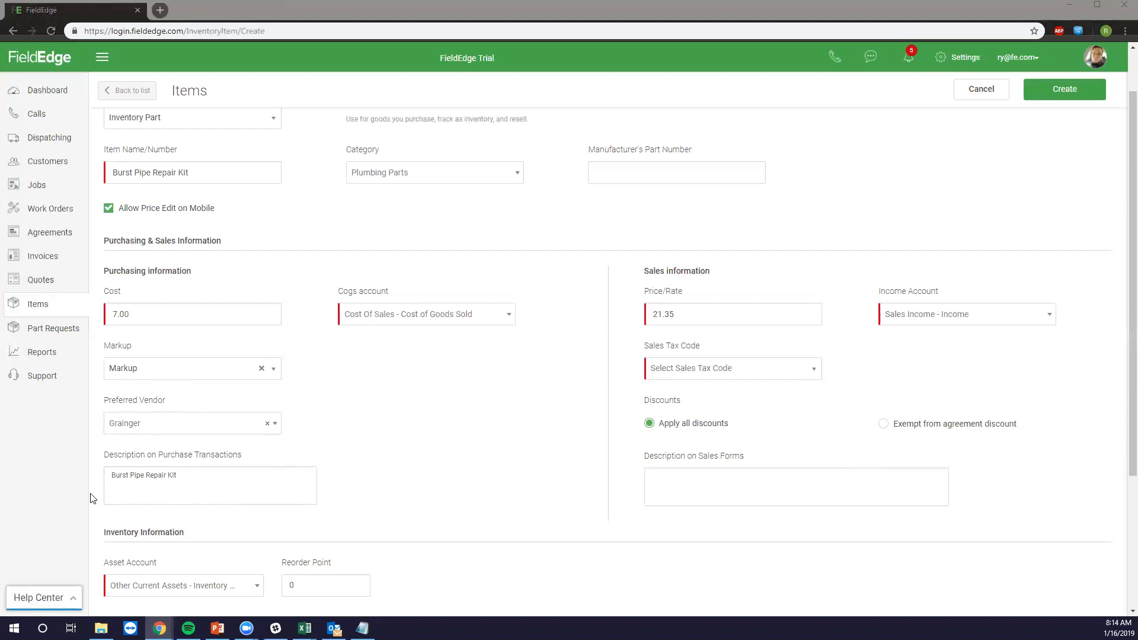
click(112, 476)
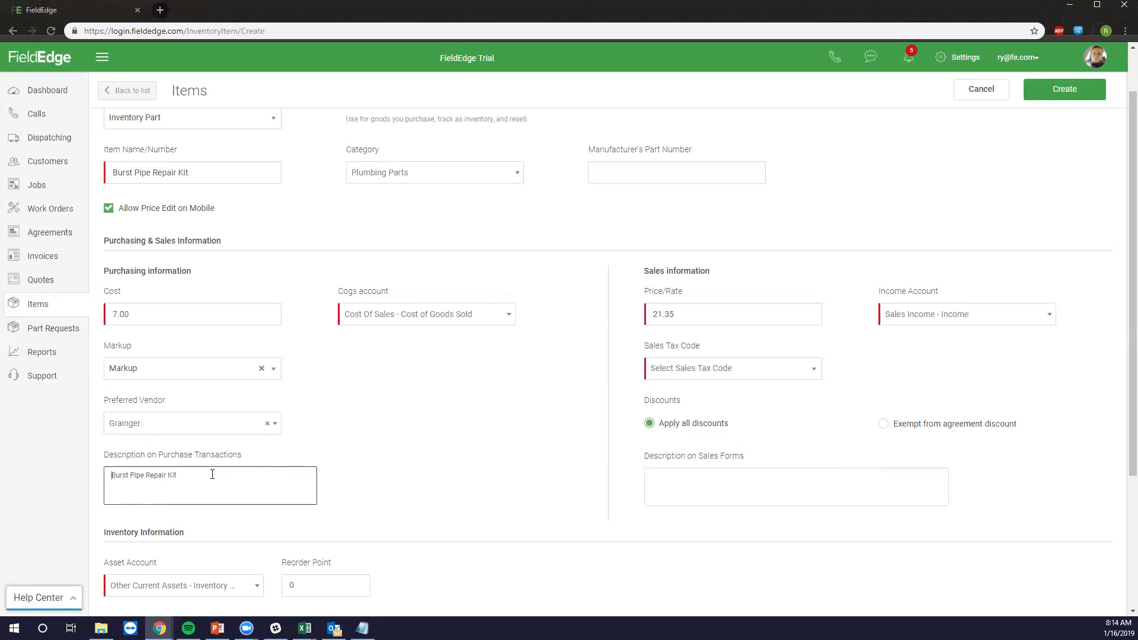
text(JG Speedfit)
click(634, 2)
click(383, 407)
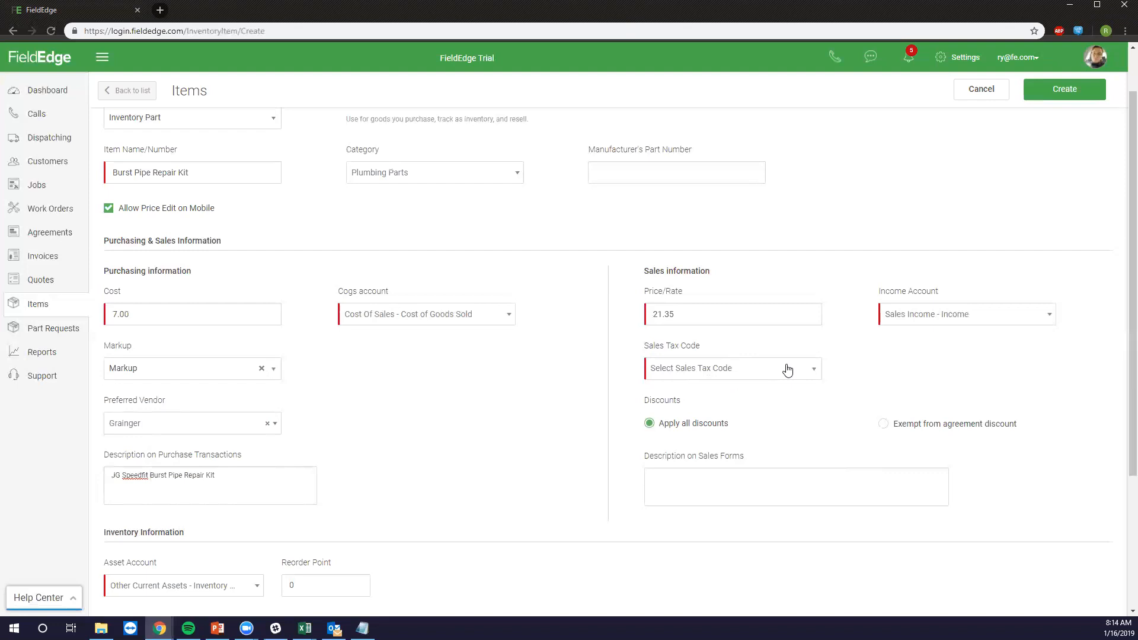
Review the item's cost, sales price and available income accounts.
click(679, 313)
click(143, 314)
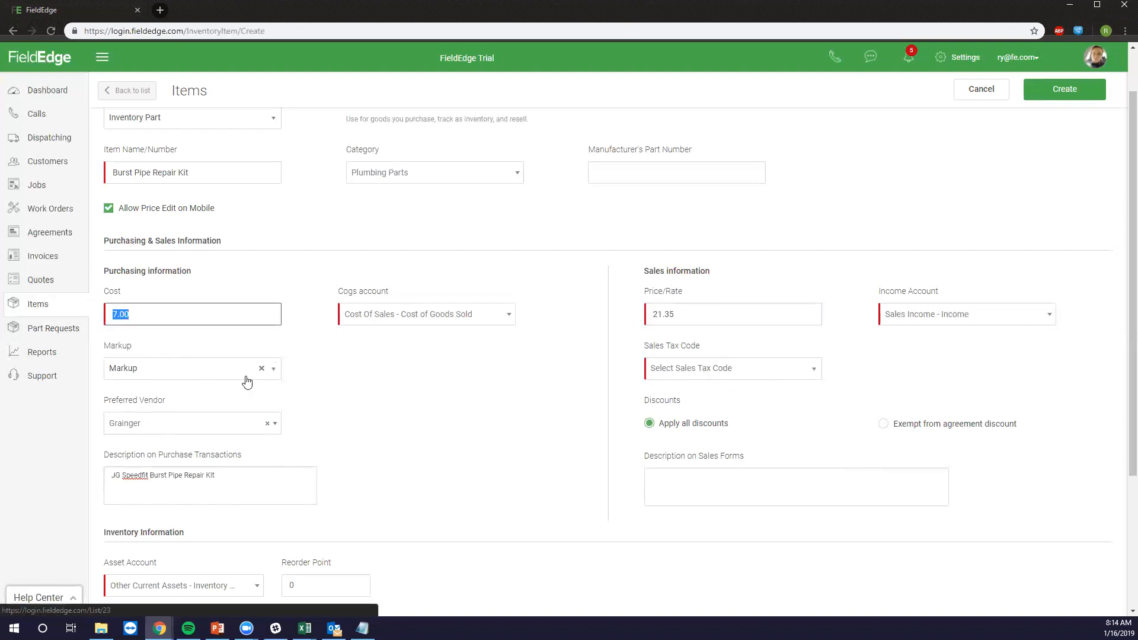
click(662, 323)
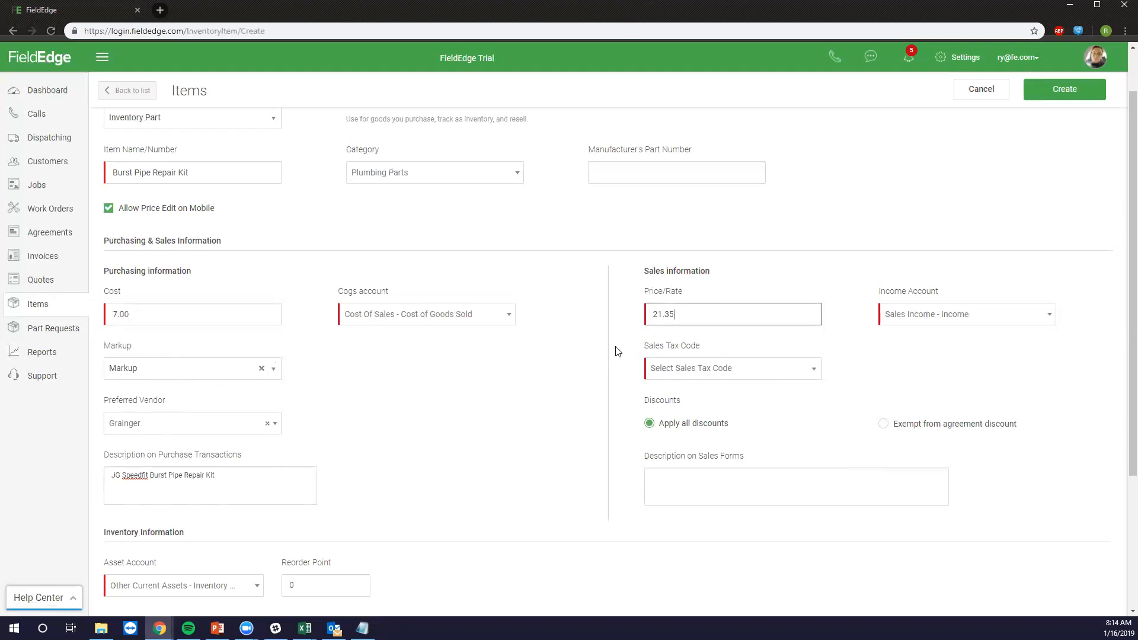
double_click(675, 317)
click(918, 324)
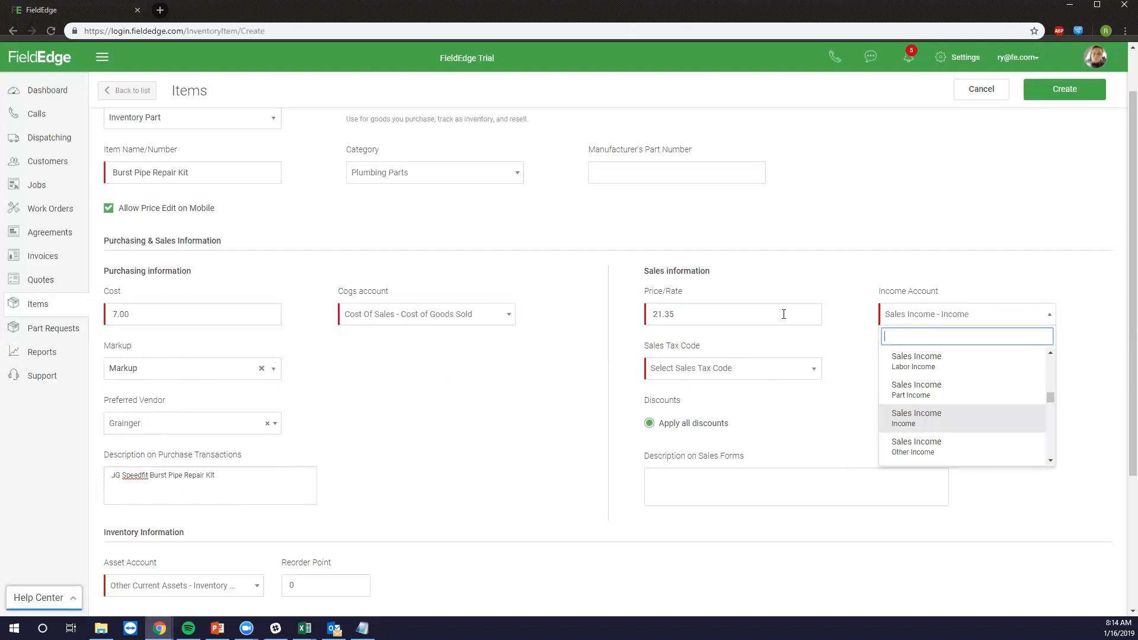
click(976, 325)
Set the item's sales tax code to Tax and its discount option to Apply all discounts.
click(812, 378)
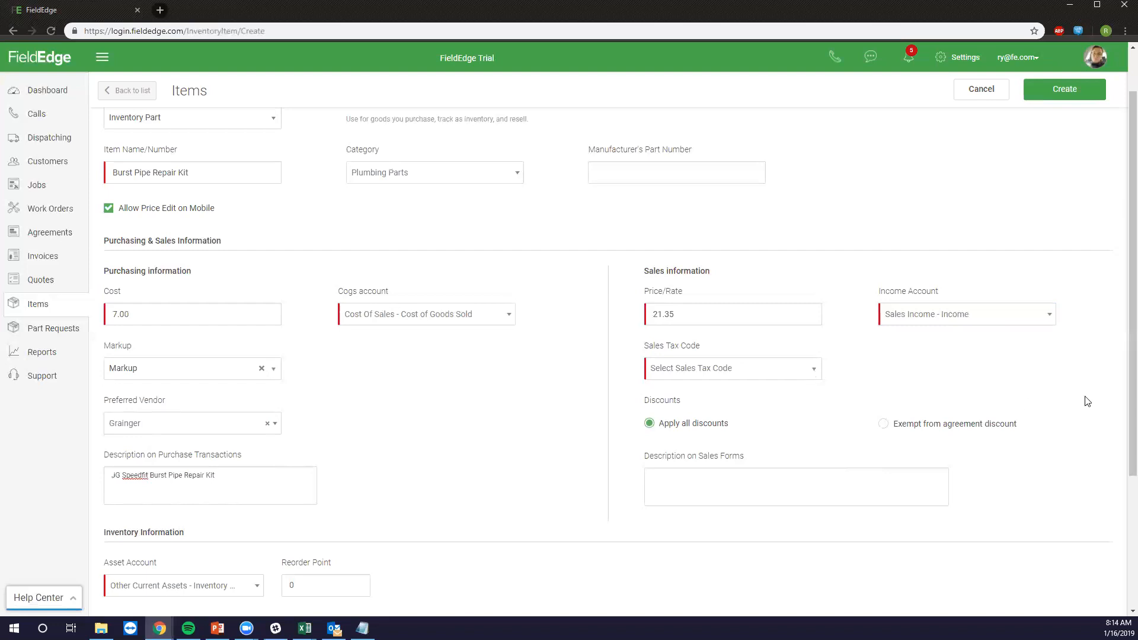
click(767, 373)
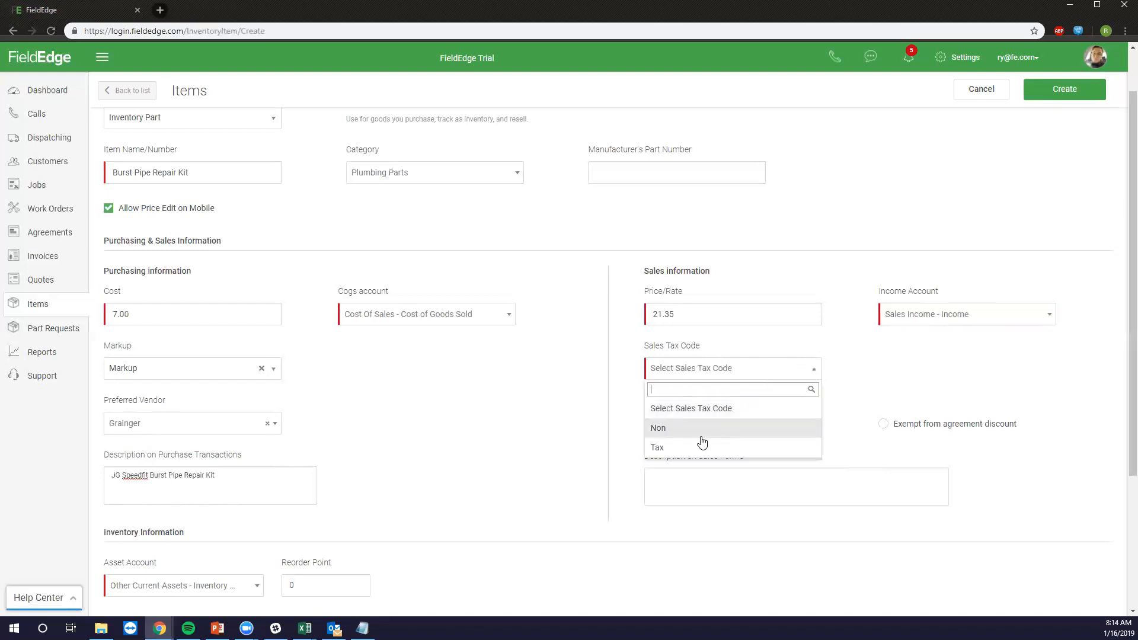
click(673, 454)
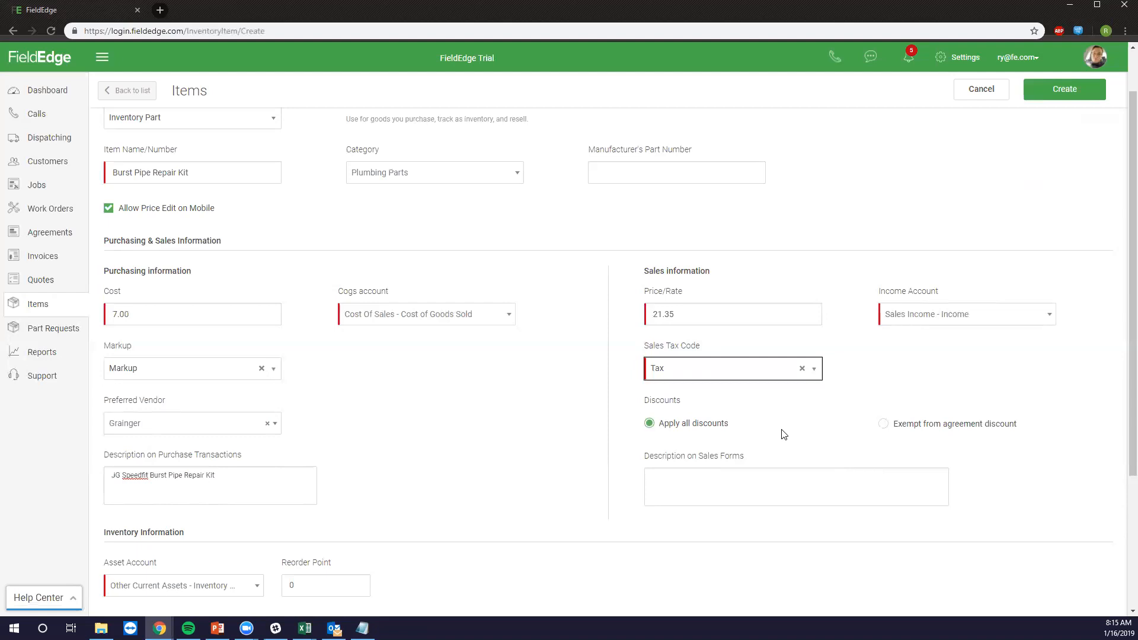
click(884, 424)
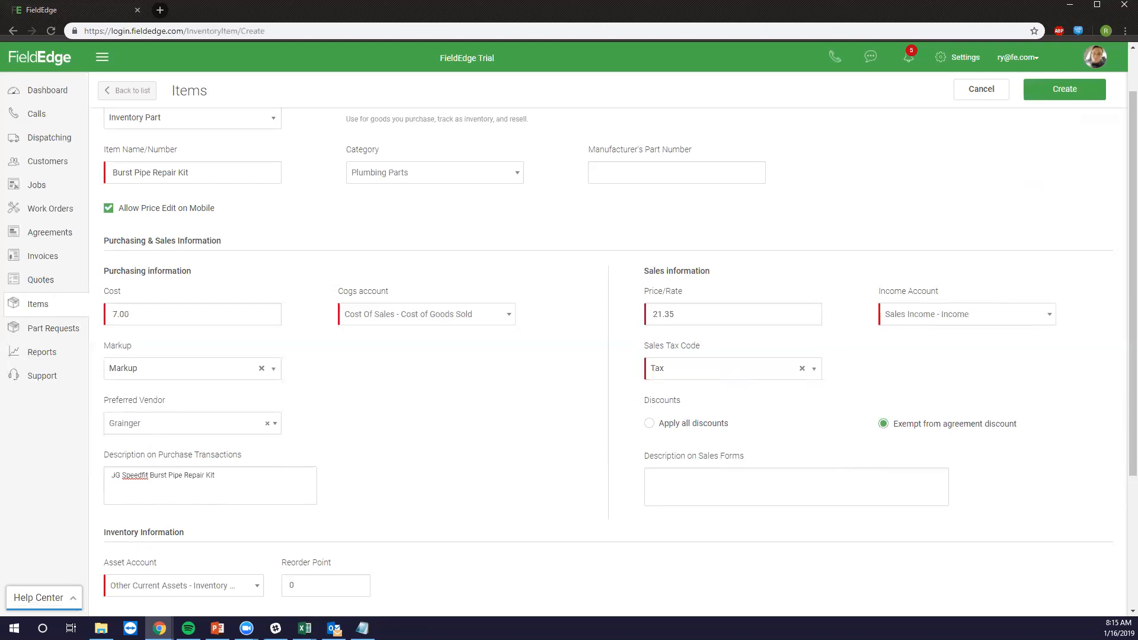
click(675, 428)
Paste the JG Speedfit 3/4 in. Burst Pipe Repair Kit product text as the description on sales forms.
click(736, 484)
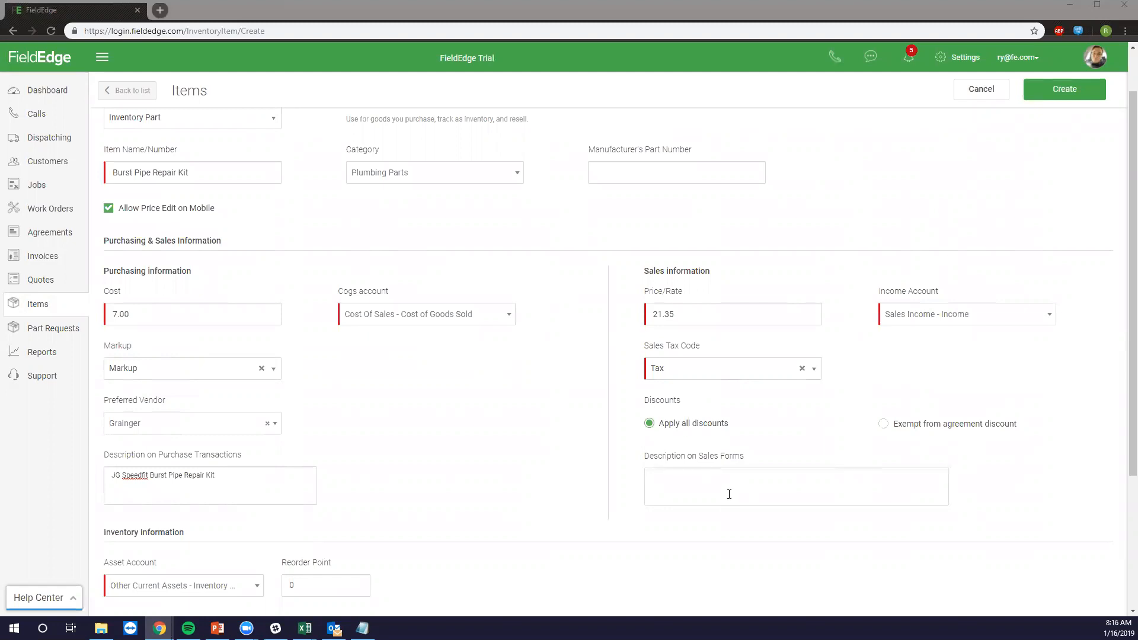
click(728, 494)
right_click(729, 494)
click(770, 413)
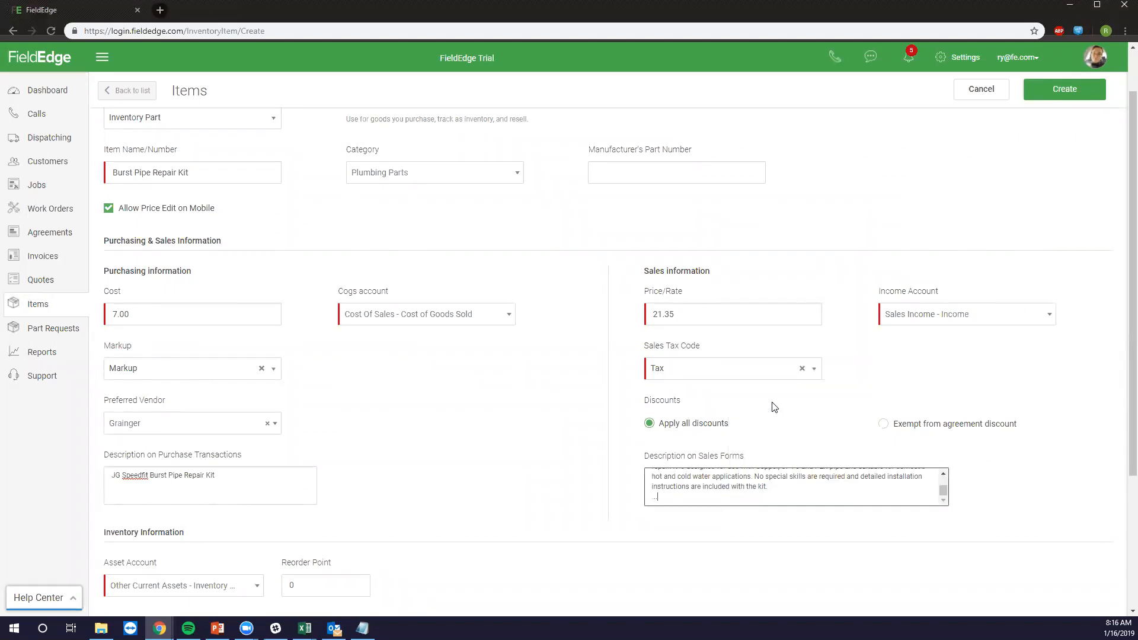
scroll(776, 471, up, 5)
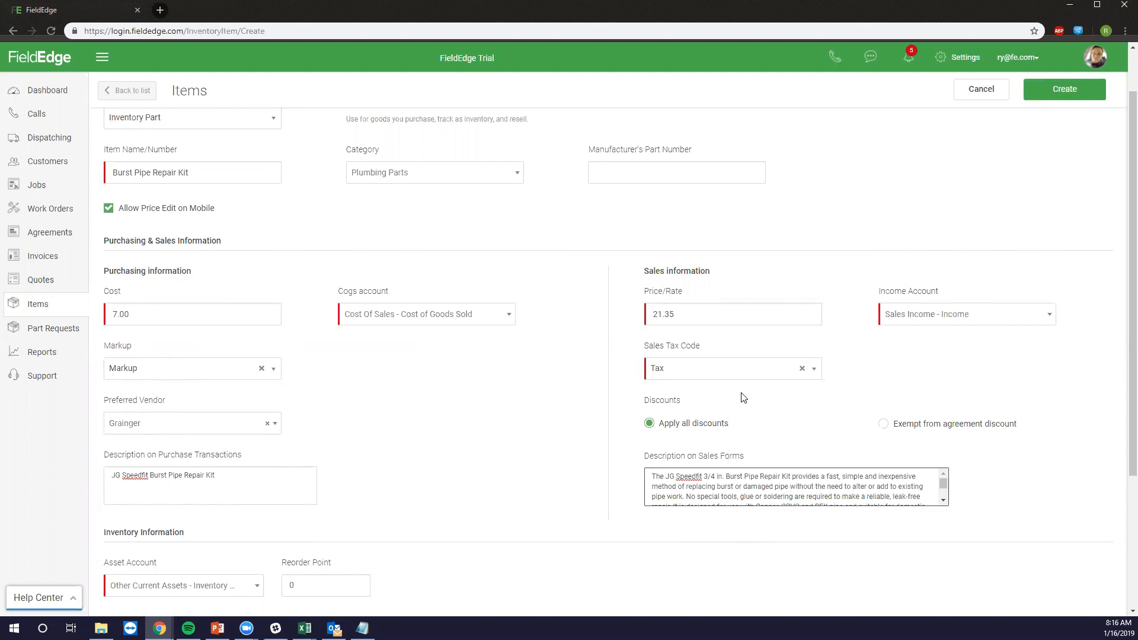
Check the available asset accounts and set the item's reorder point to 5.
scroll(591, 371, down, 3)
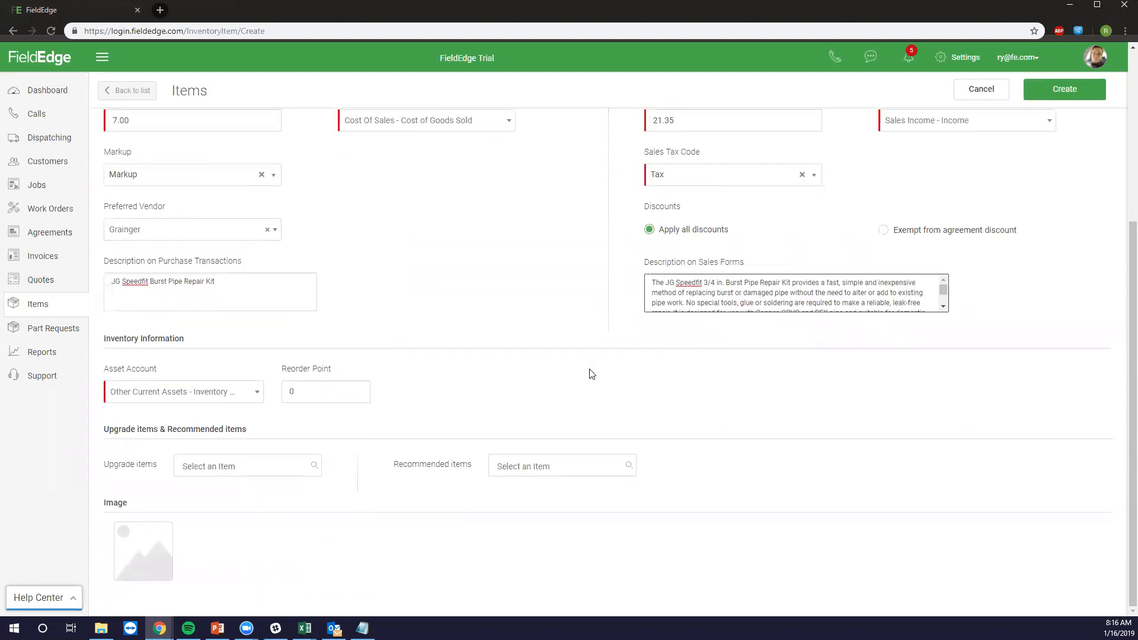
click(244, 398)
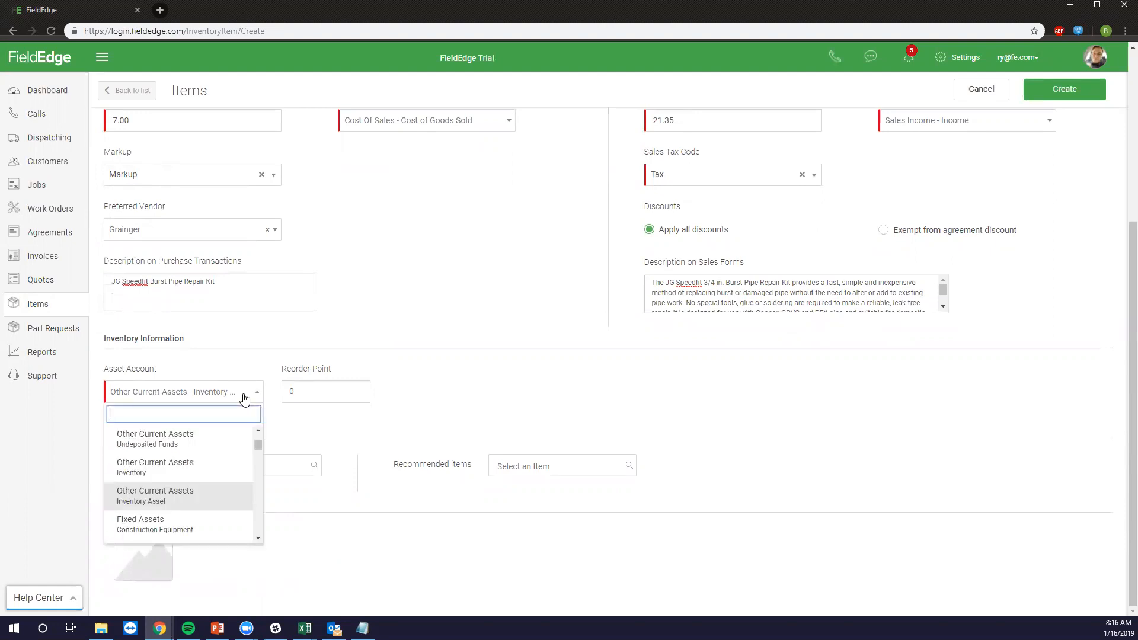
click(244, 399)
drag(330, 393, 250, 399)
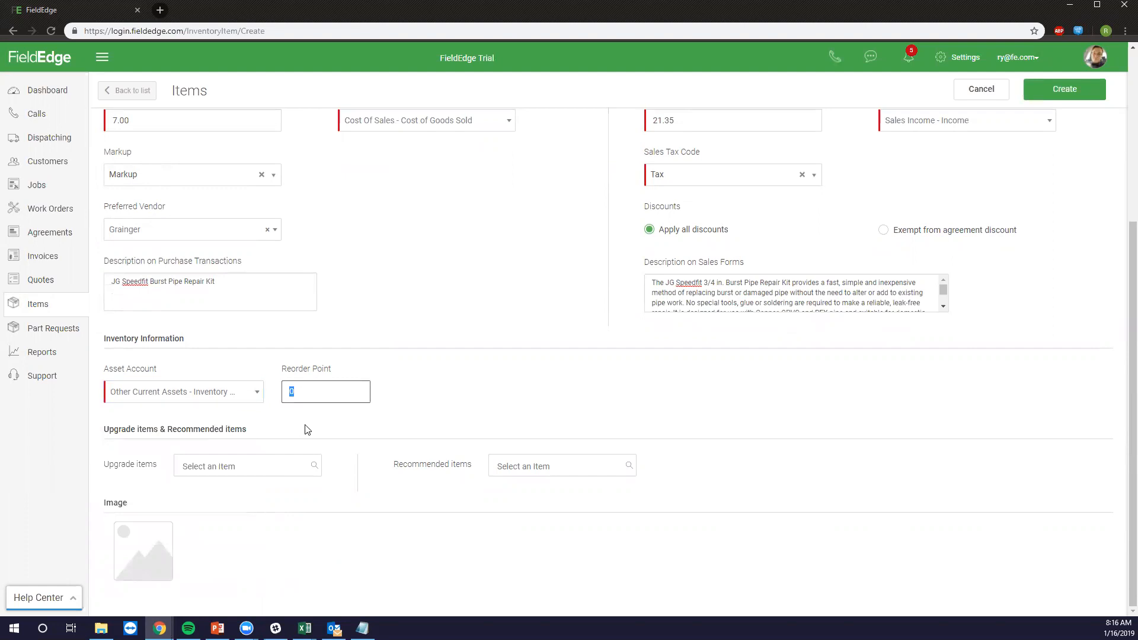
click(302, 394)
drag(302, 392, 255, 392)
text(5)
click(426, 369)
Add the Pipe Repair image from the Desktop to the item and try to create the item.
mouse_move(171, 572)
click(148, 551)
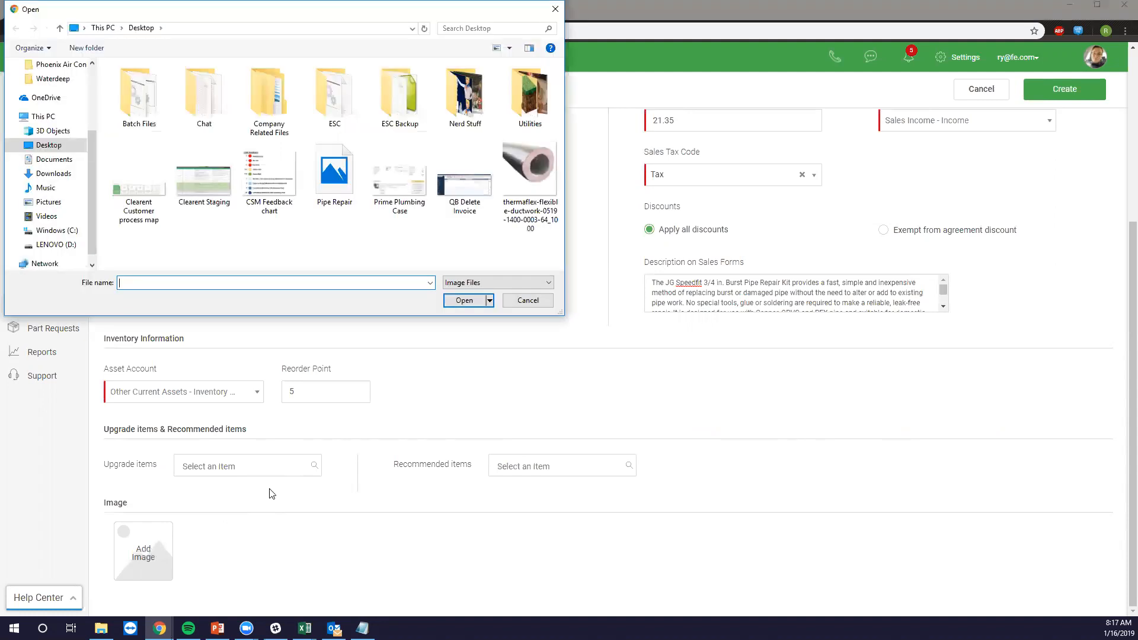
click(334, 188)
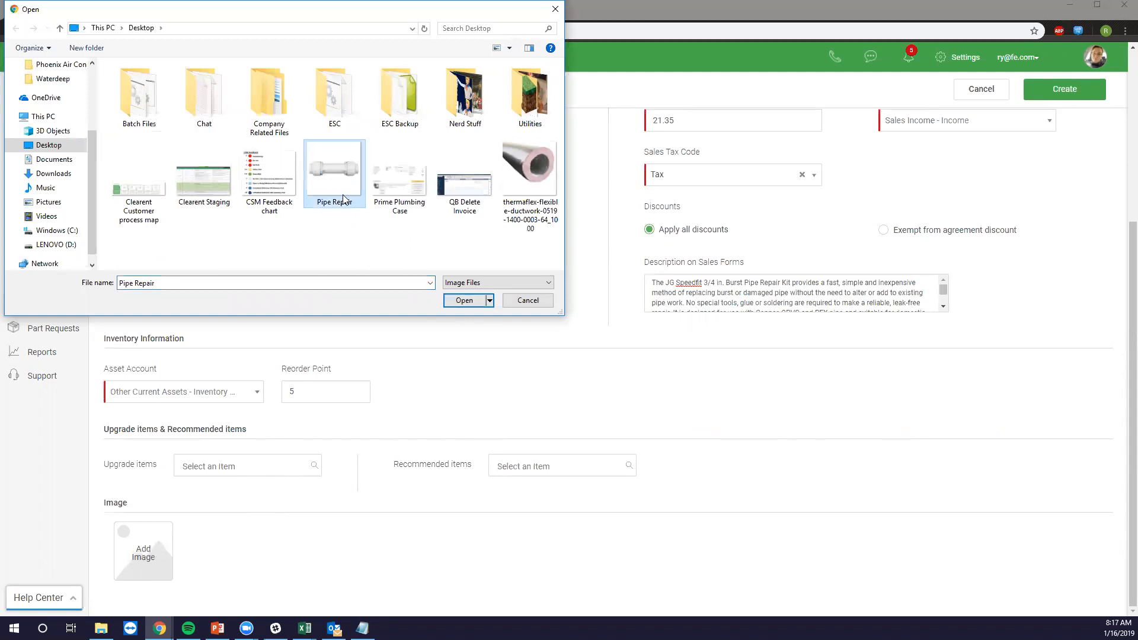
click(464, 300)
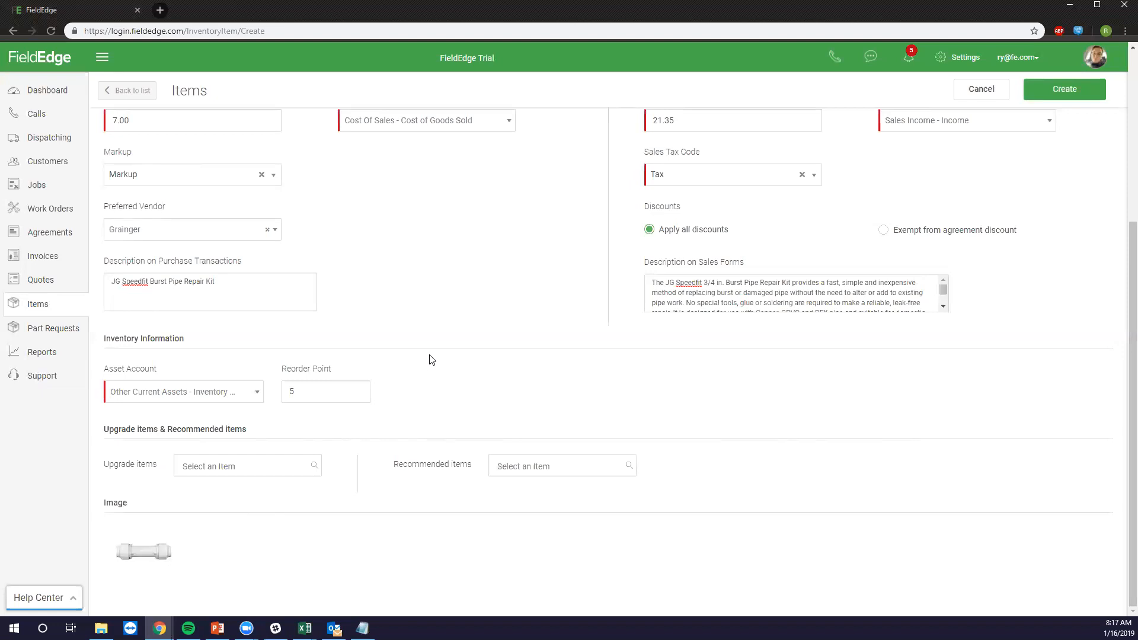
scroll(973, 204, up, 4)
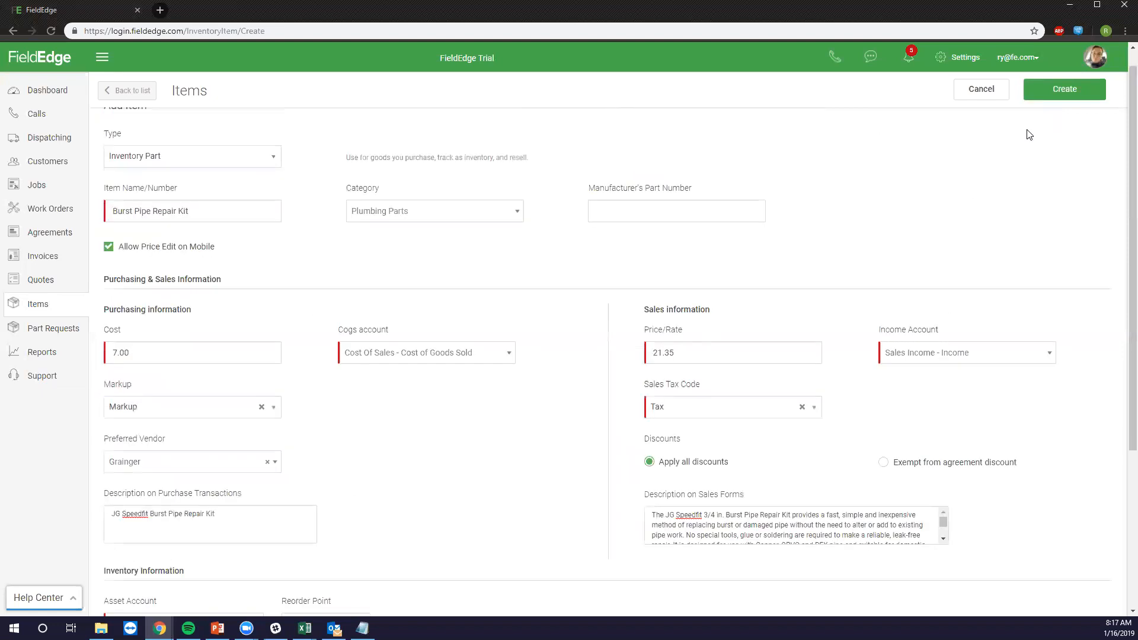
click(1057, 95)
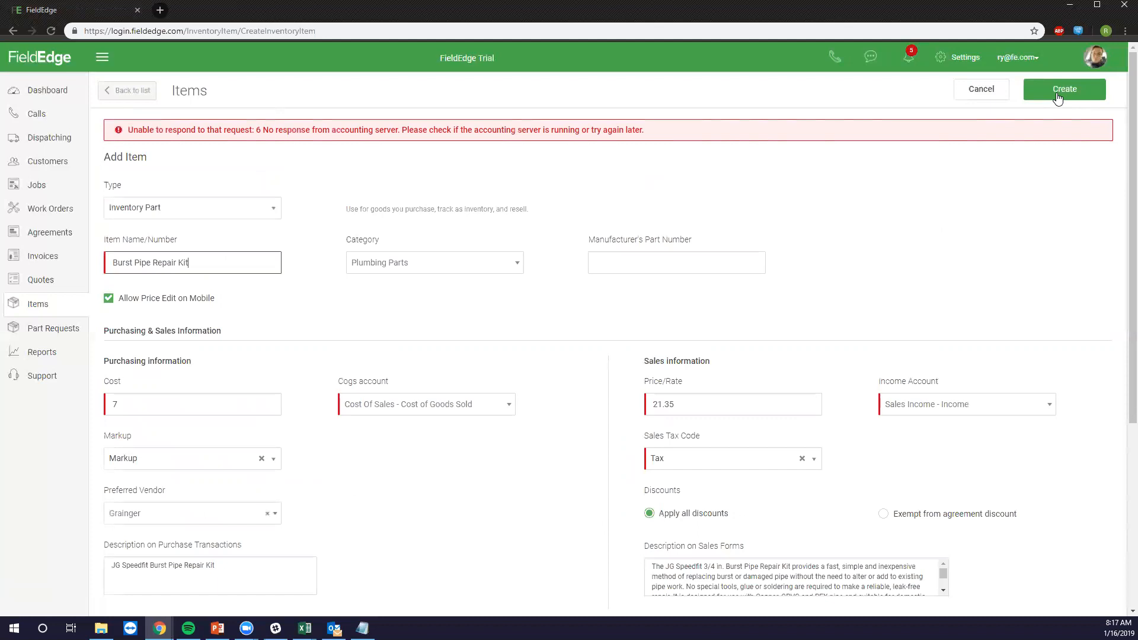
Change the item type to Non Inventory Part, check the cost type options, and try to create the item again.
click(273, 208)
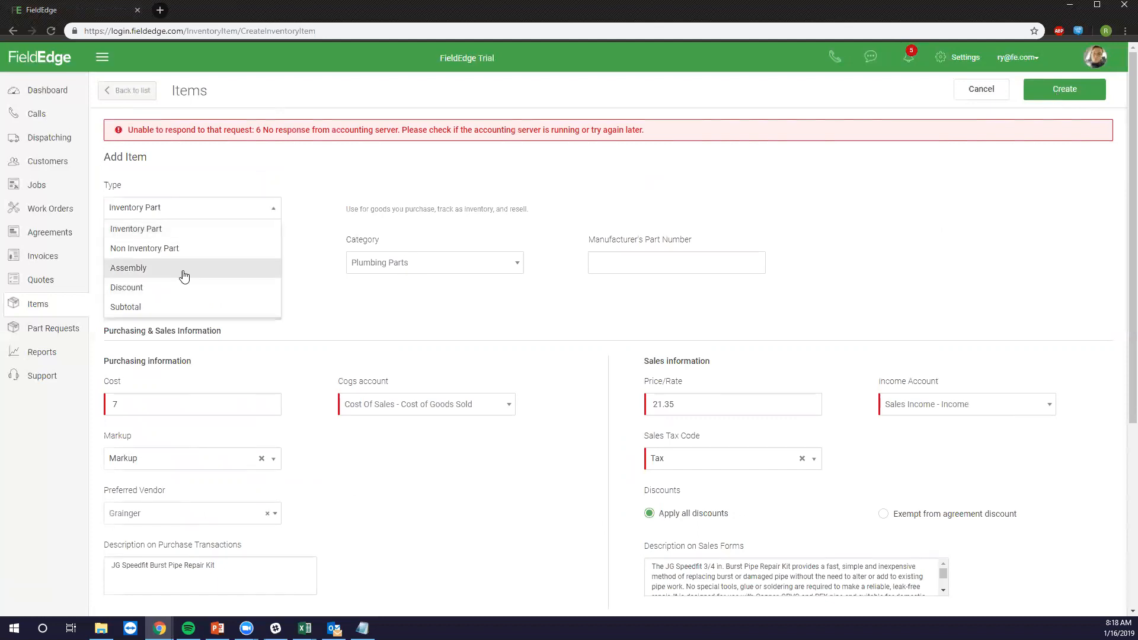
click(168, 251)
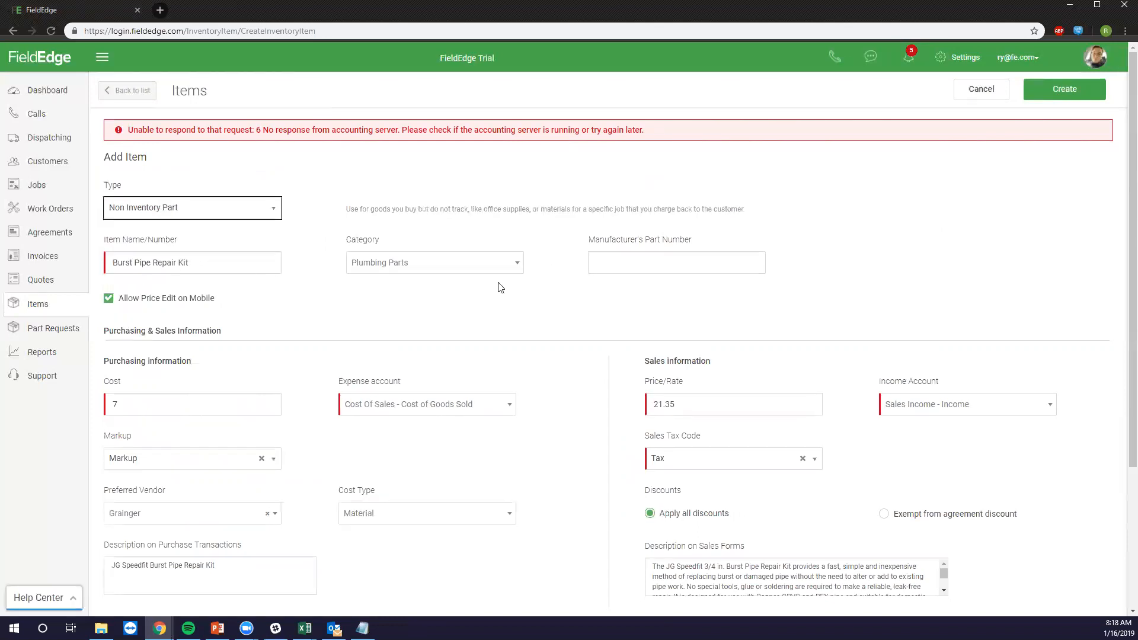
scroll(524, 296, down, 1)
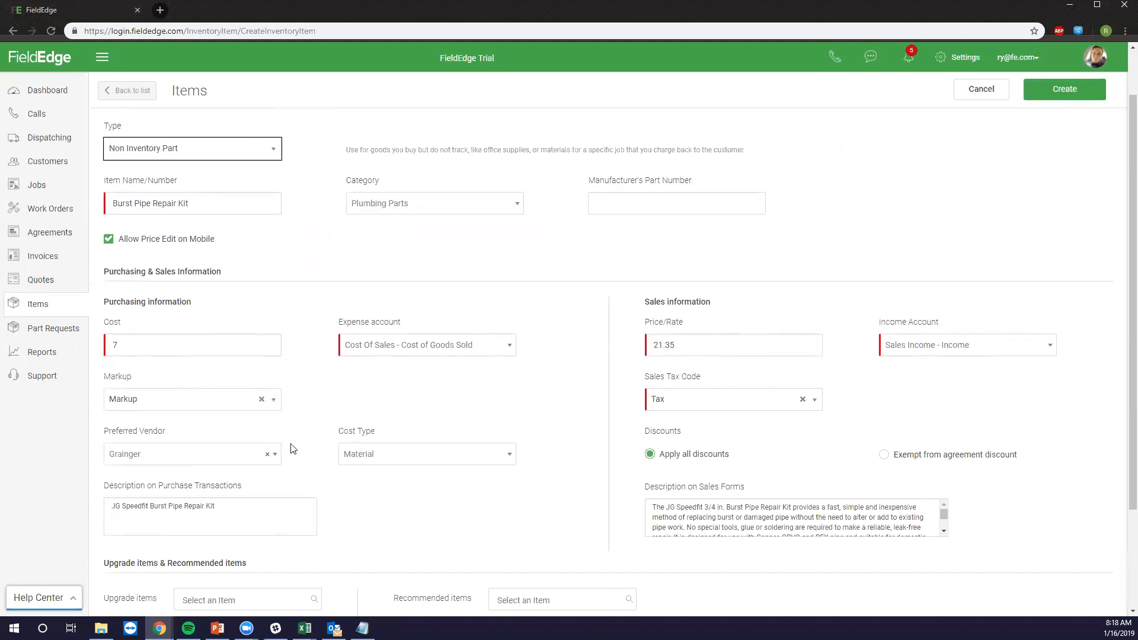
click(430, 466)
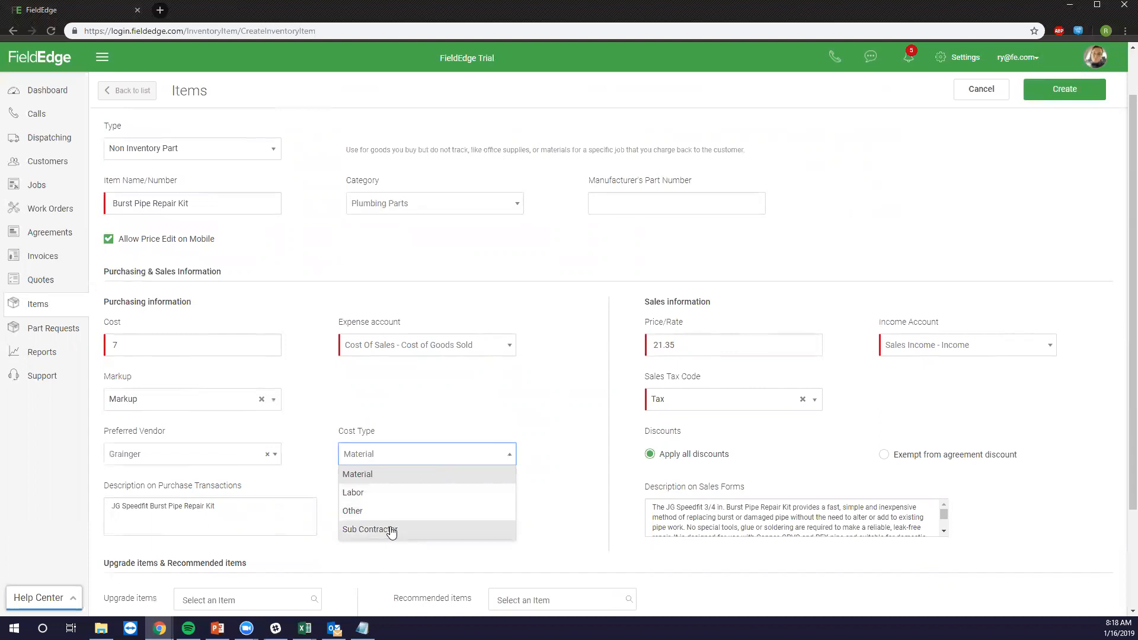
click(407, 457)
click(1076, 90)
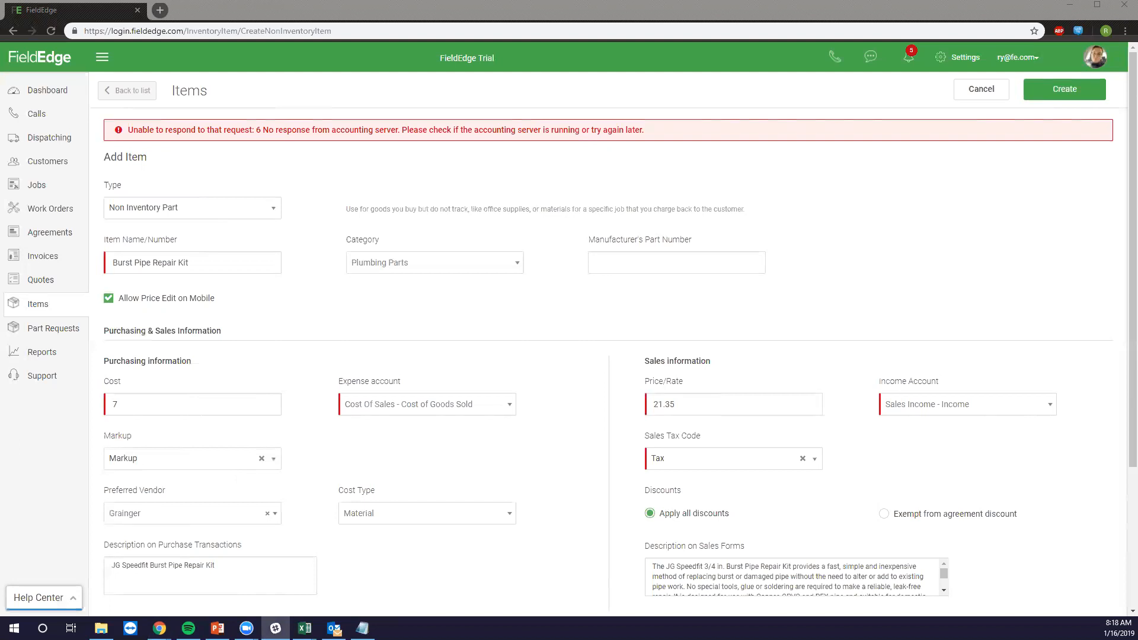
Return to the item list and search it for "Burst".
click(250, 154)
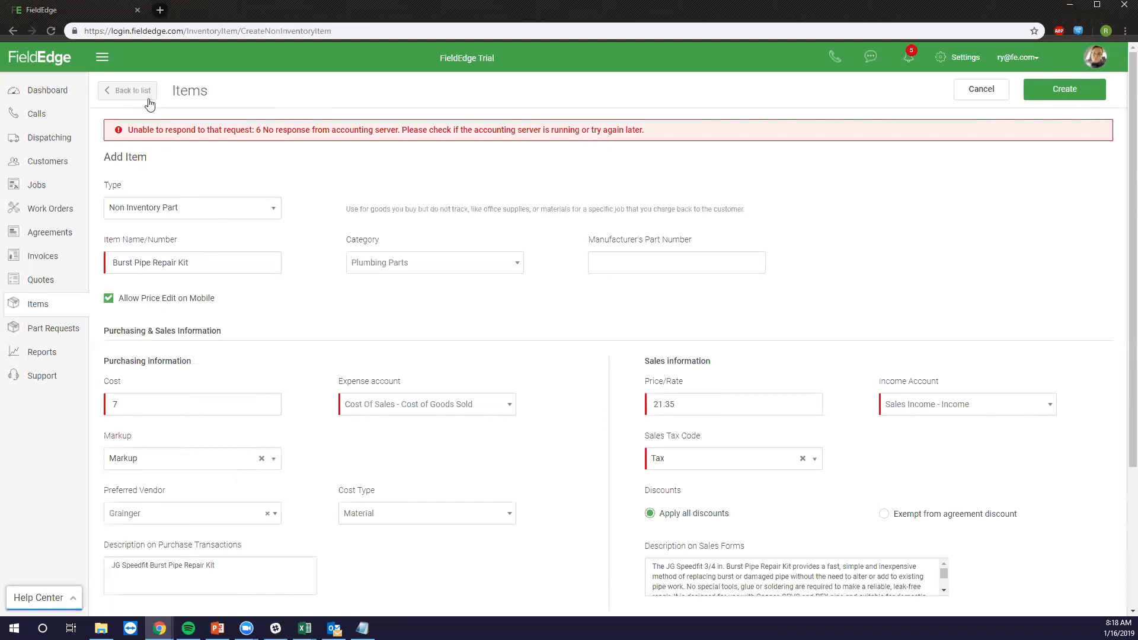
click(149, 99)
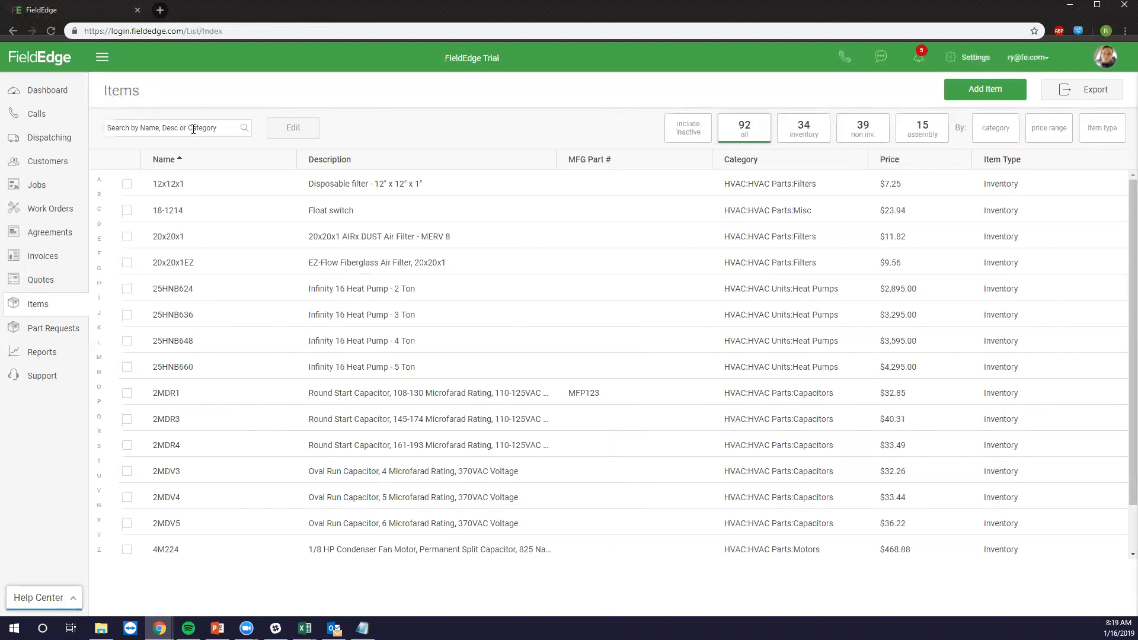
text(Burst)
key(Return)
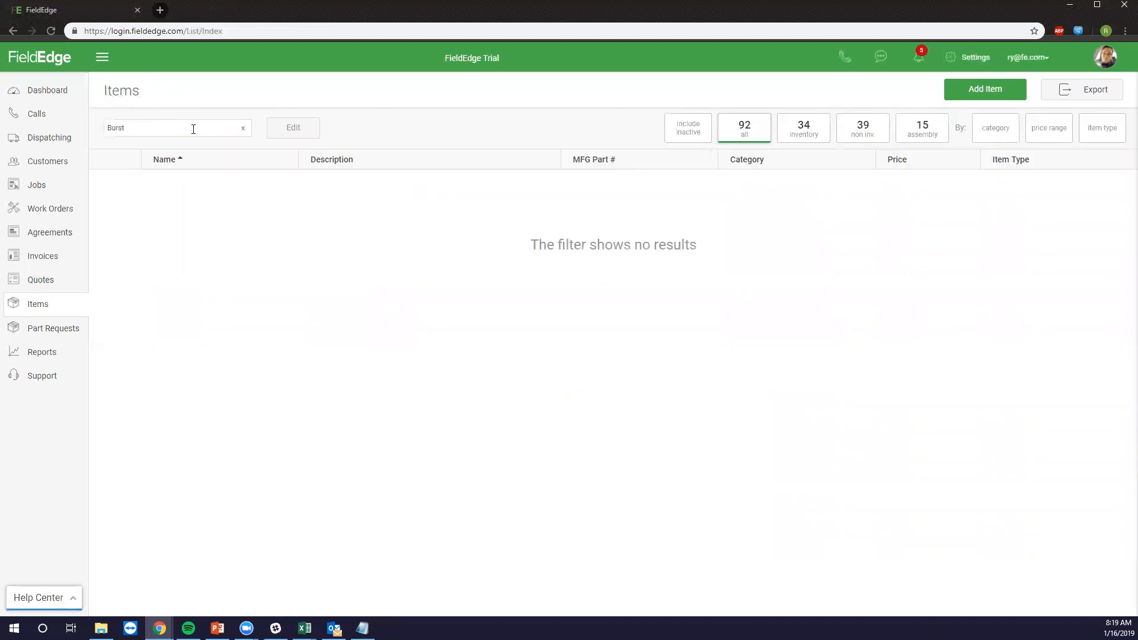
Search the item list for toilet repair items and open the Toilet Repair flat-rate item.
key(ctrl+a)
key(BackSpace)
text(To)
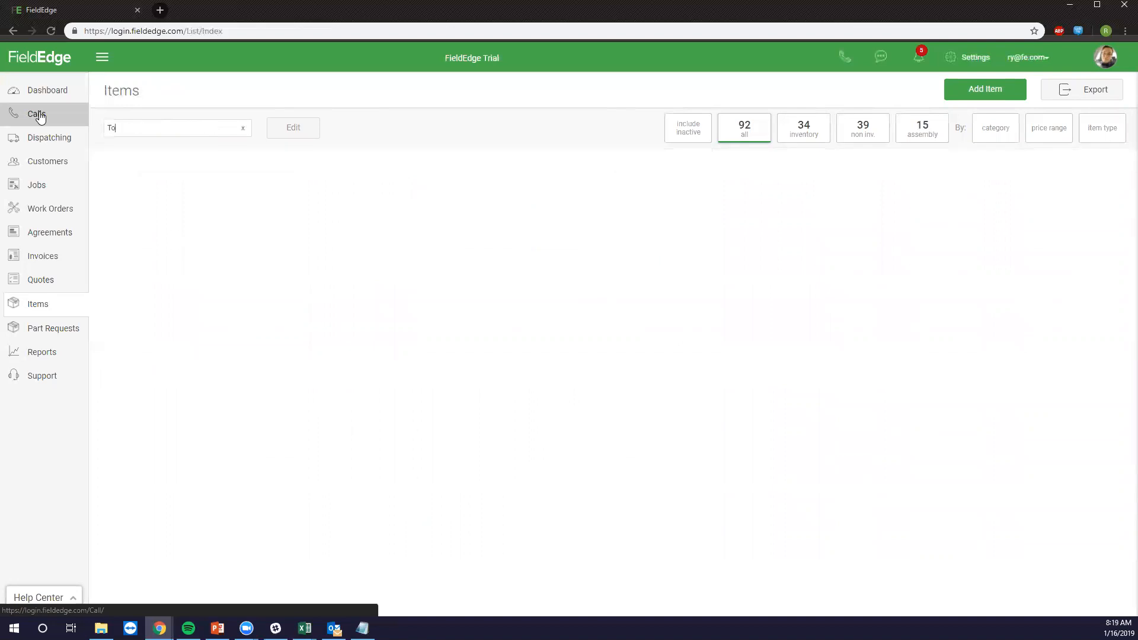
text(ilet Repai)
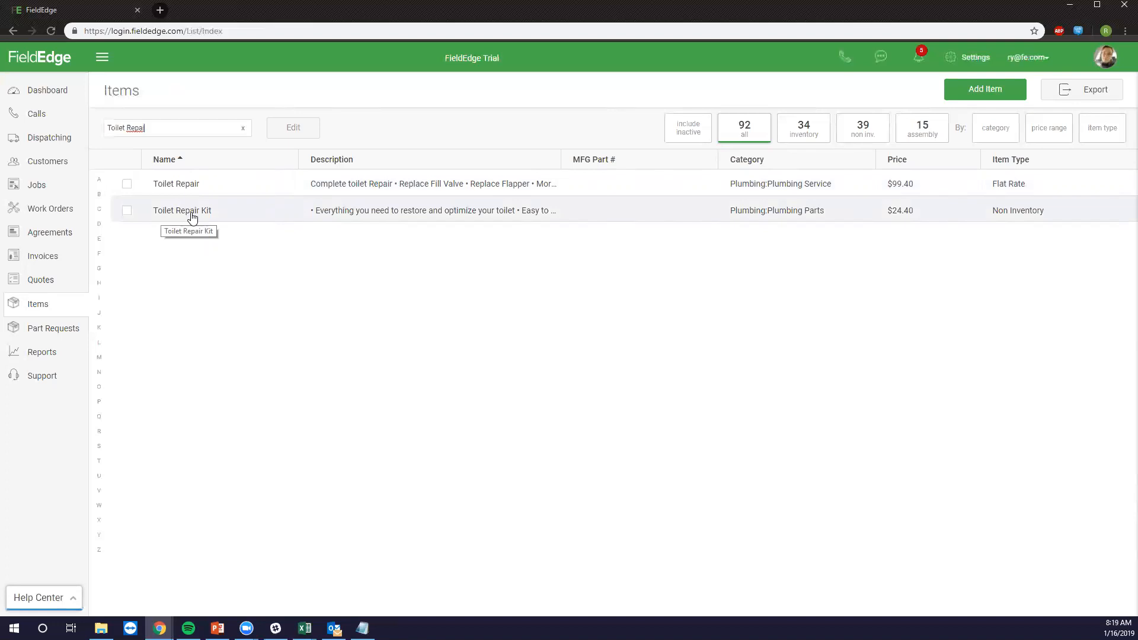
click(275, 197)
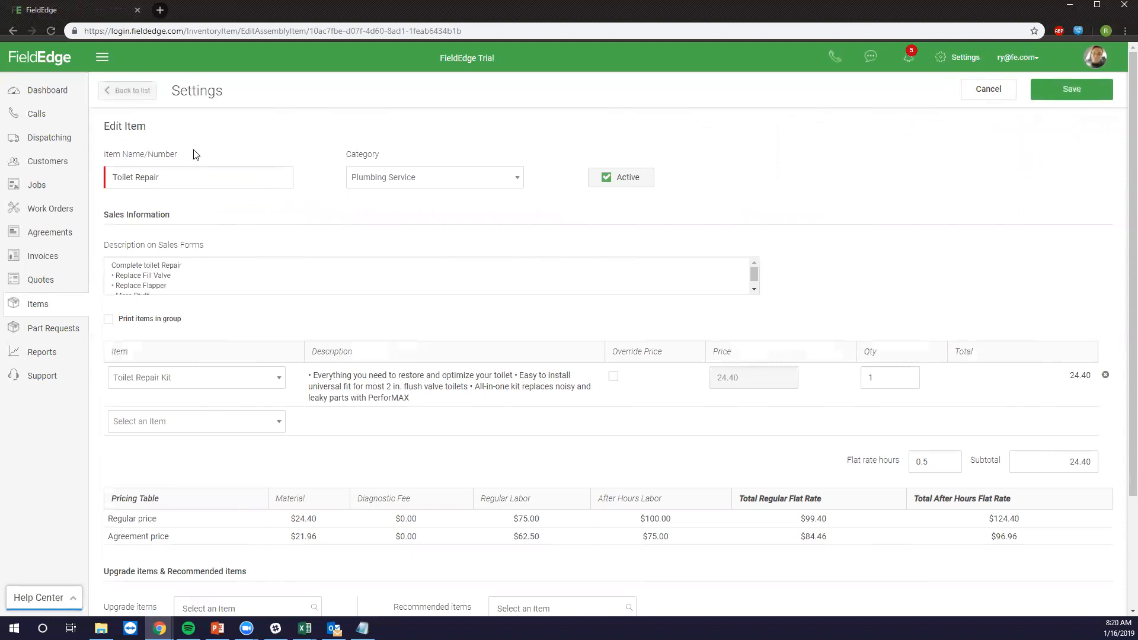
Examine the Toilet Repair item's name and its description on sales forms.
triple_click(201, 176)
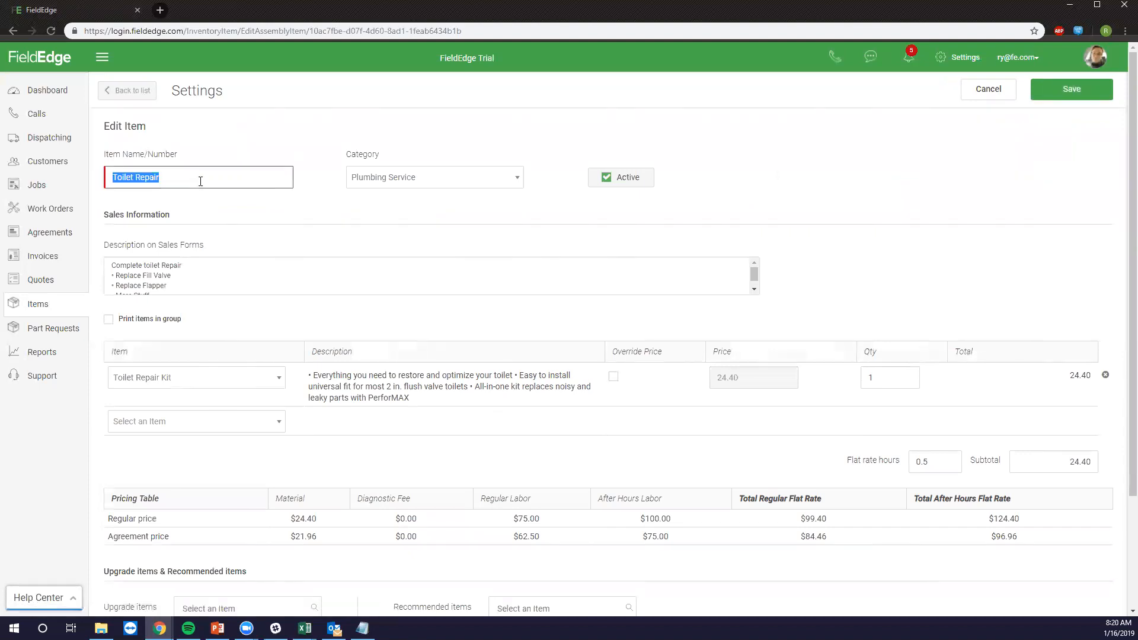
click(200, 182)
scroll(439, 439, down, 1)
scroll(452, 419, up, 1)
drag(119, 266, 198, 285)
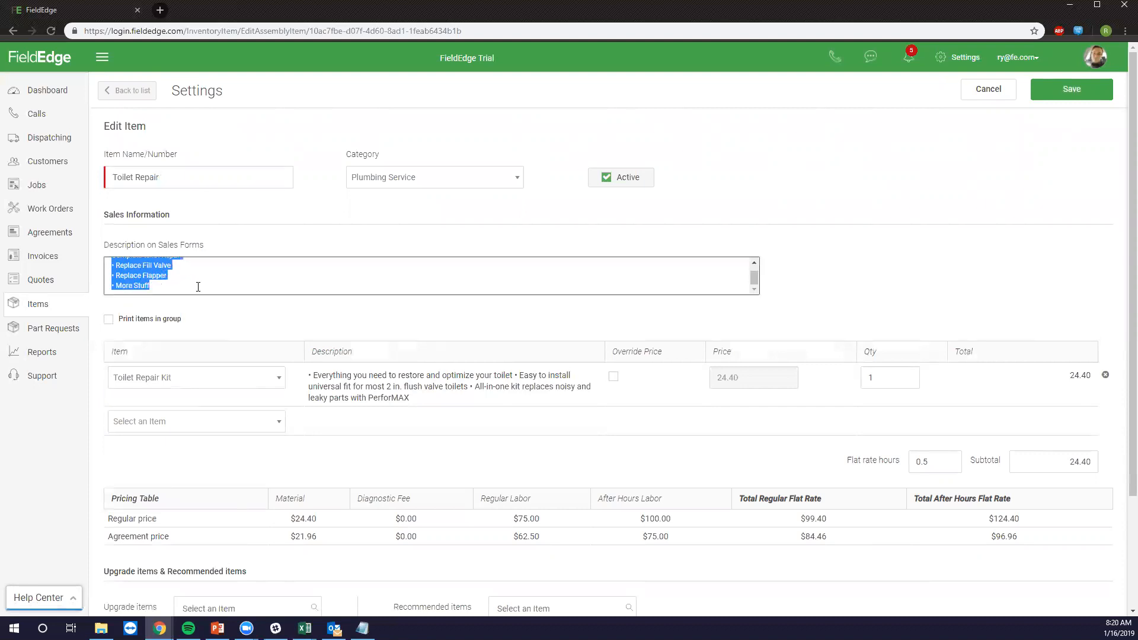
Set the Toilet Repair assembly's flat rate hours to 0.0.
click(198, 287)
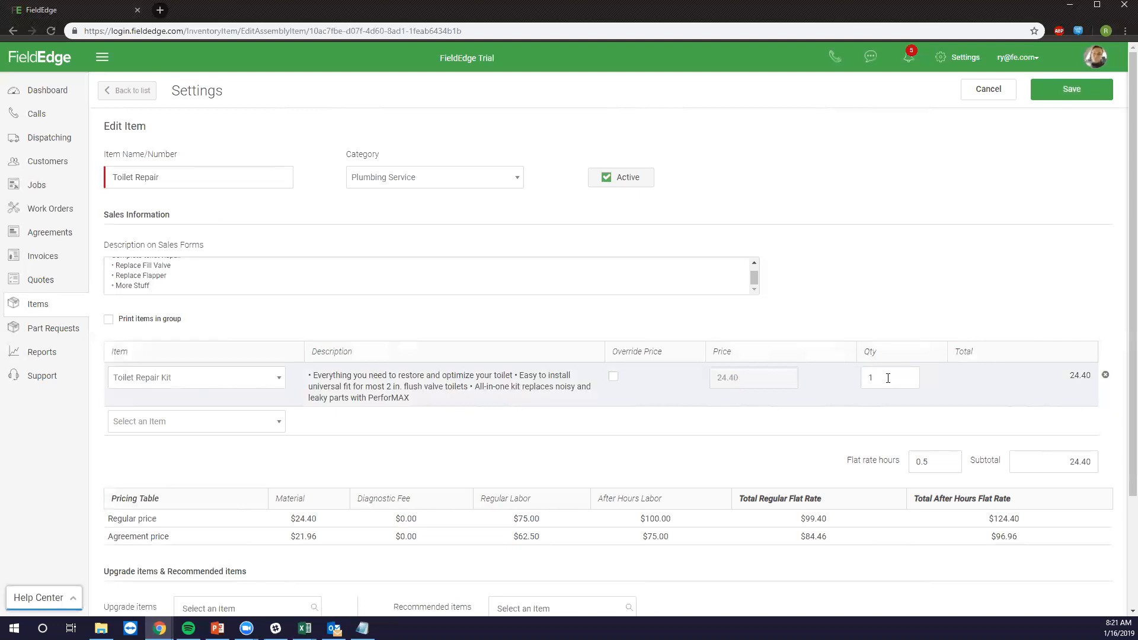
click(268, 424)
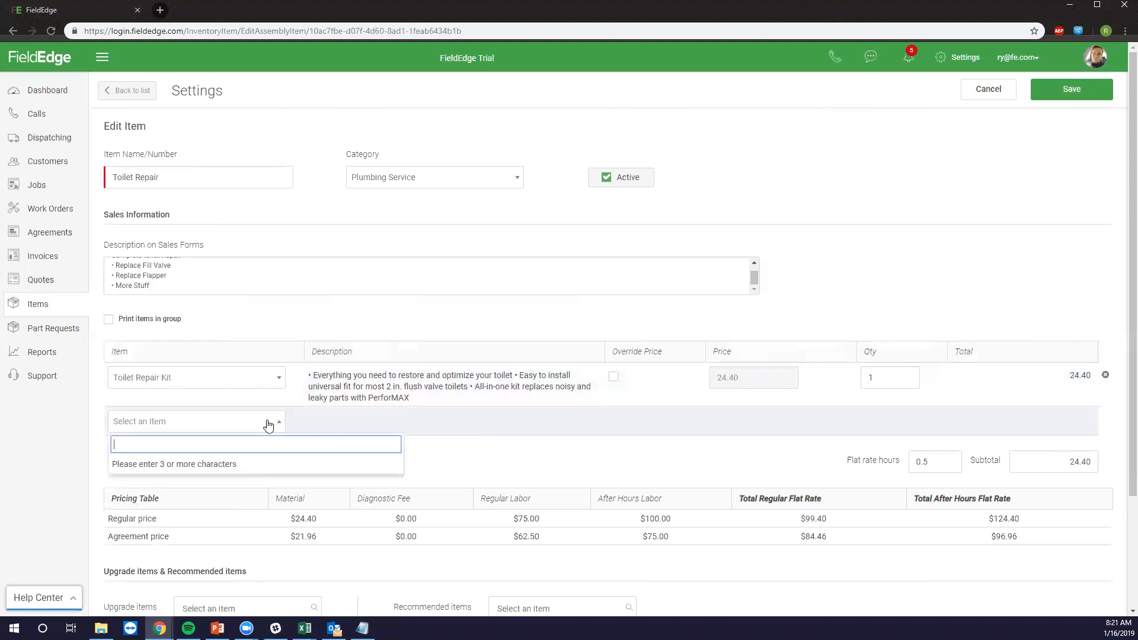
click(269, 424)
drag(930, 461, 897, 461)
text(0.0)
click(793, 476)
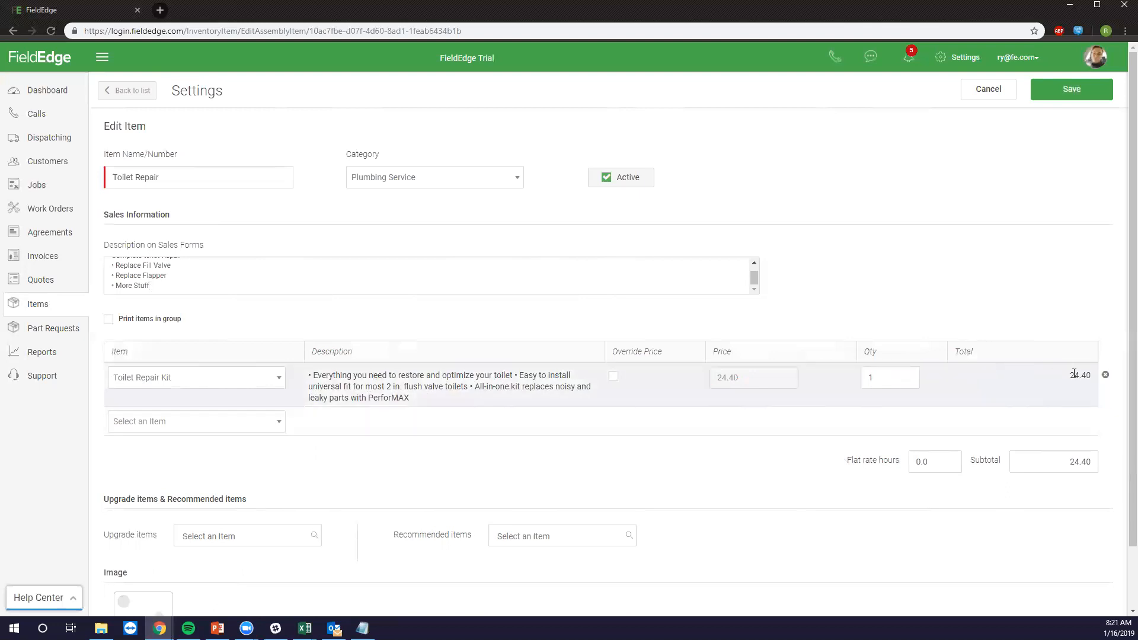
Add the Misc item to the Toilet Repair assembly and override its price with 50.
click(226, 424)
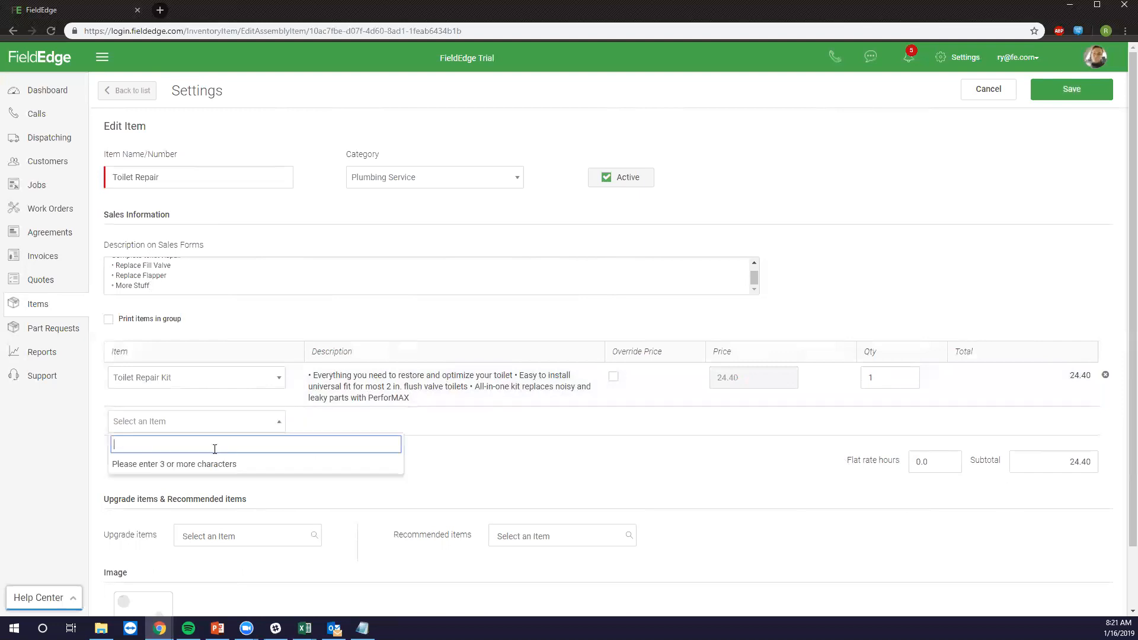
text(Misc)
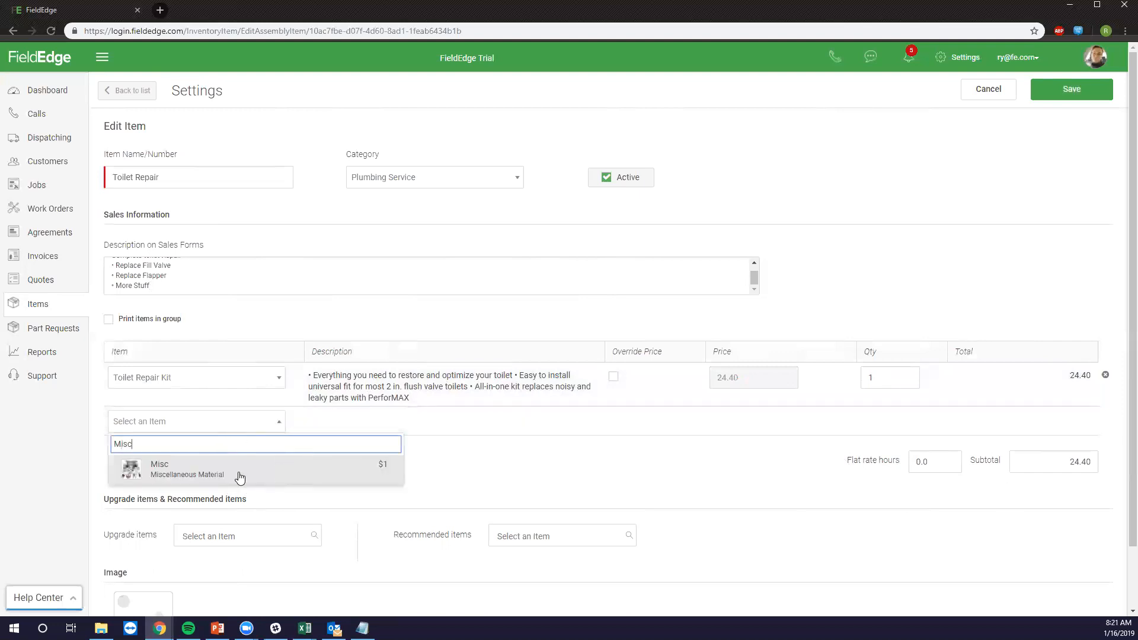
click(237, 475)
click(719, 419)
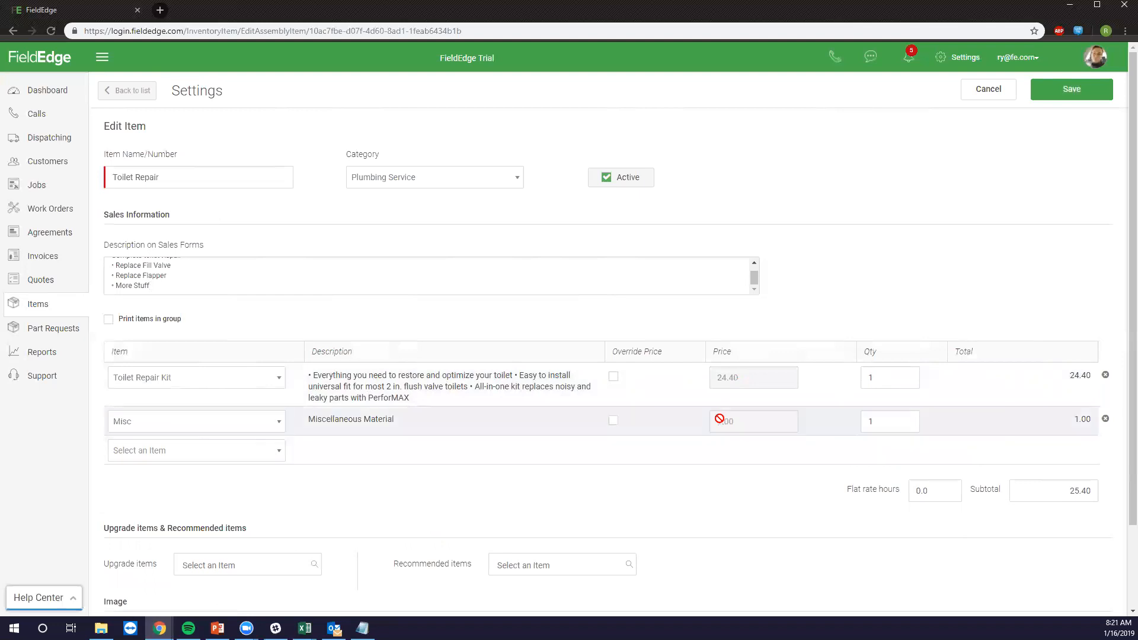
click(613, 420)
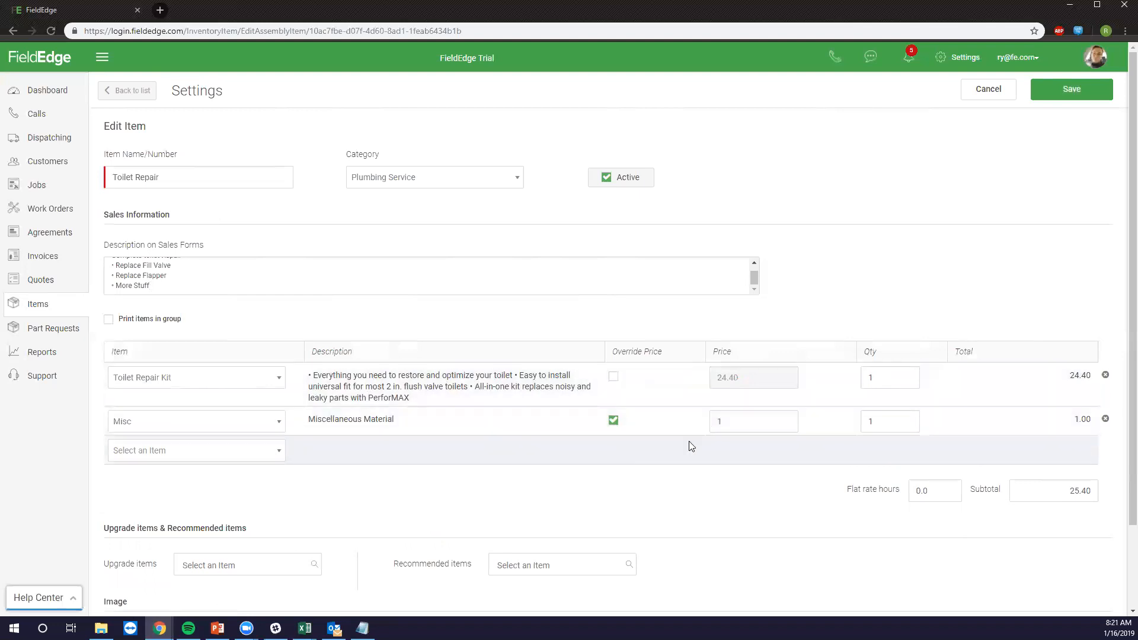
key(Tab)
text(50)
click(771, 485)
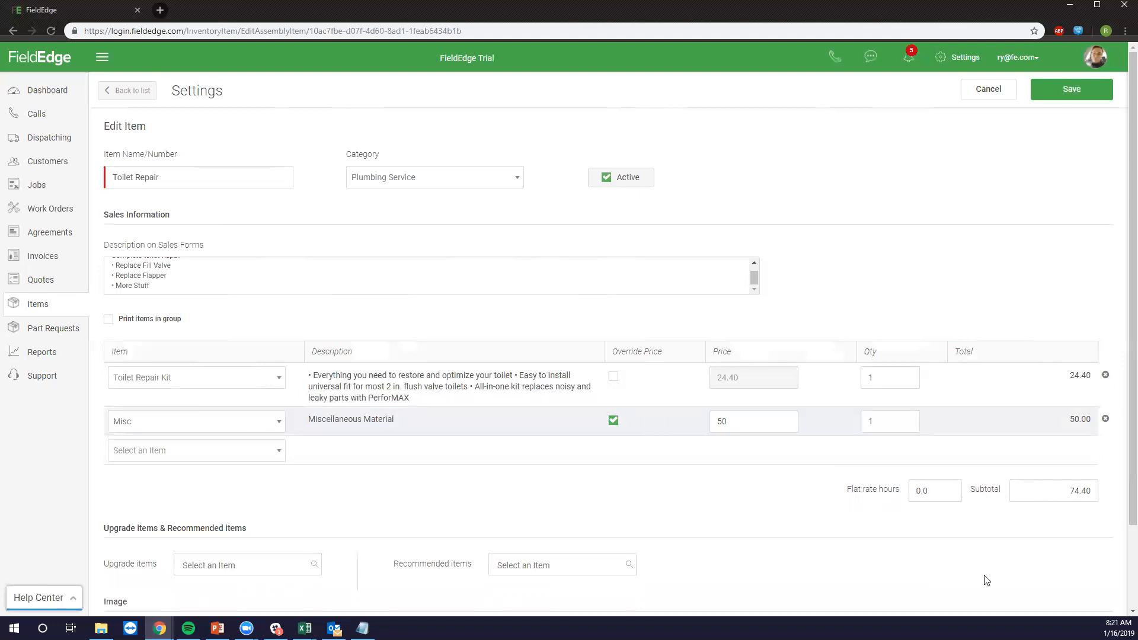
Enable the price override for the Toilet Repair Kit and set the Misc item's quantity to 2.
click(613, 377)
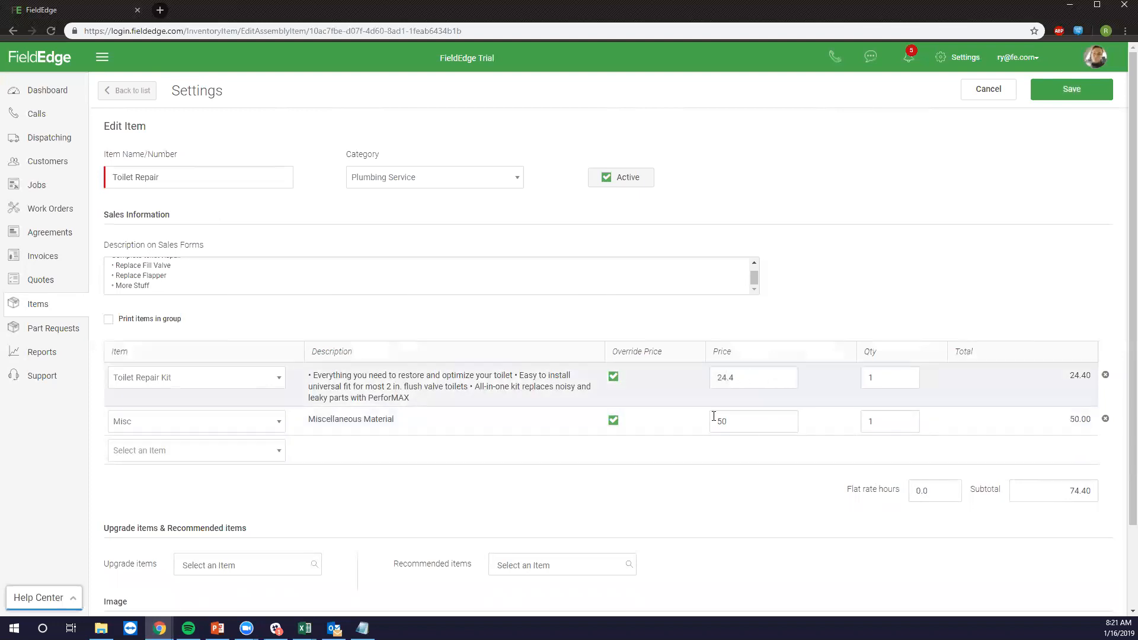
double_click(884, 420)
text(2)
click(734, 517)
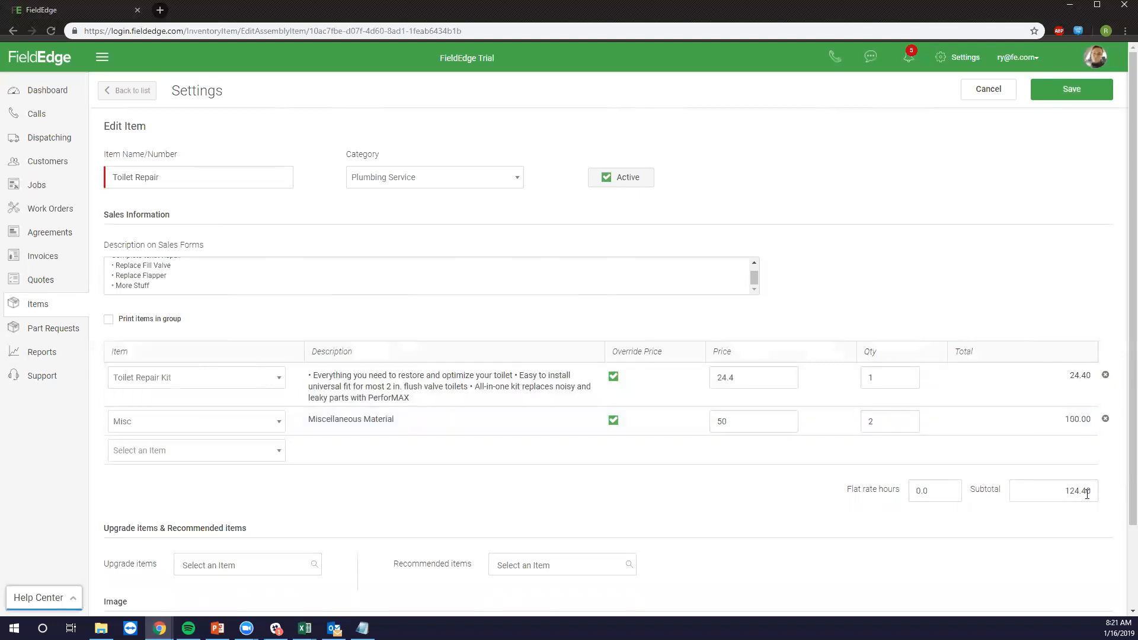
Remove the Misc line from the assembly and turn off the Toilet Repair Kit's price override.
click(1105, 418)
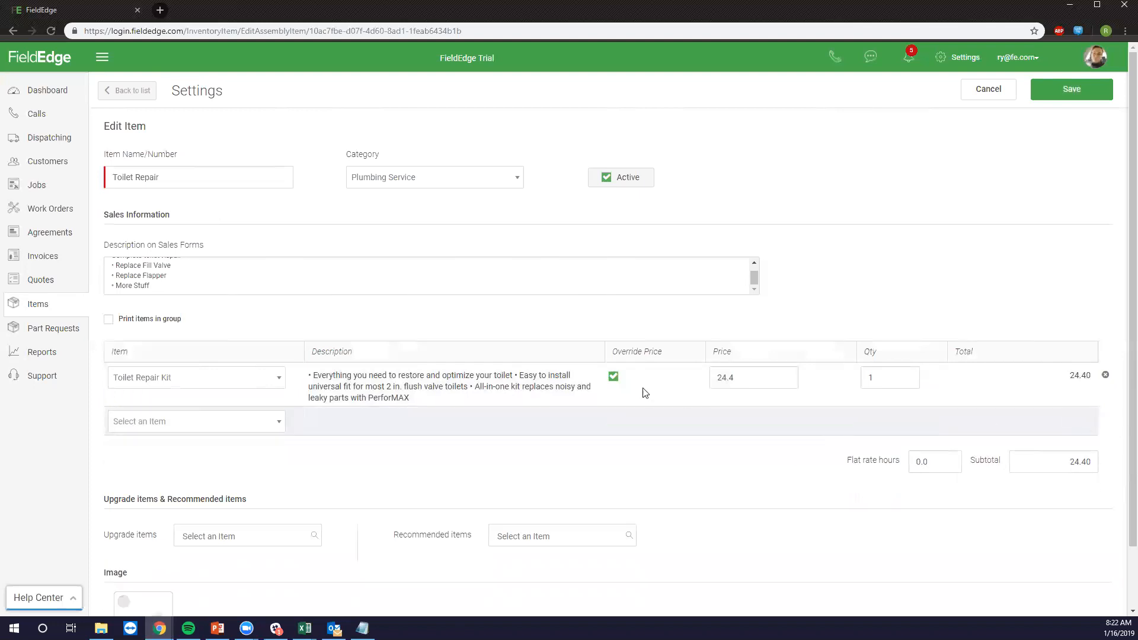
click(613, 377)
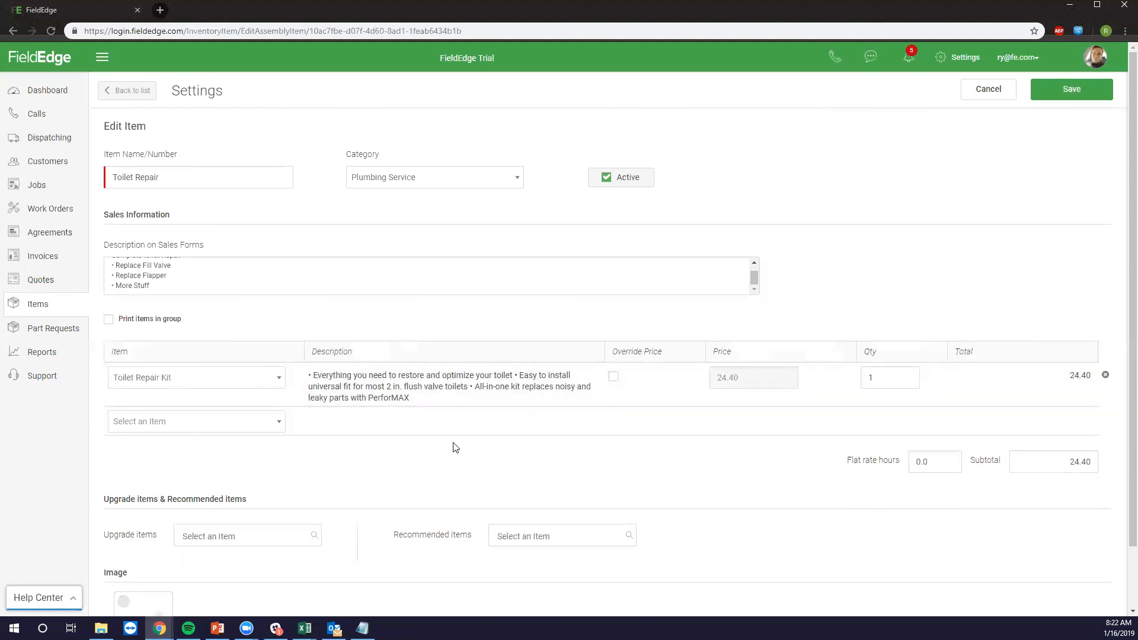
scroll(284, 464, down, 1)
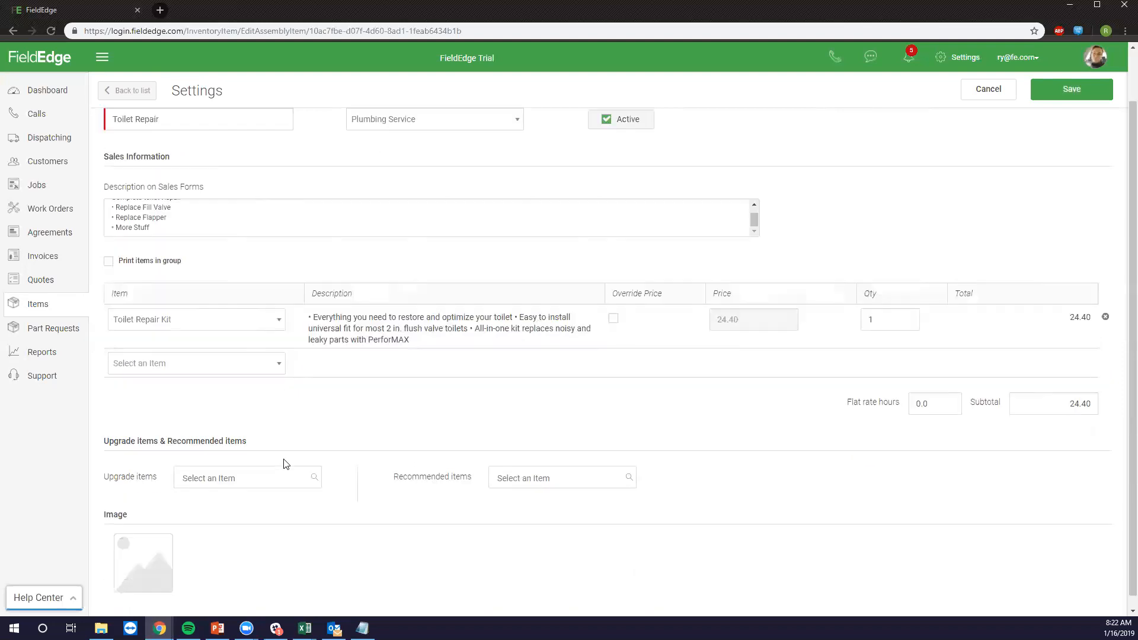
scroll(290, 457, down, 1)
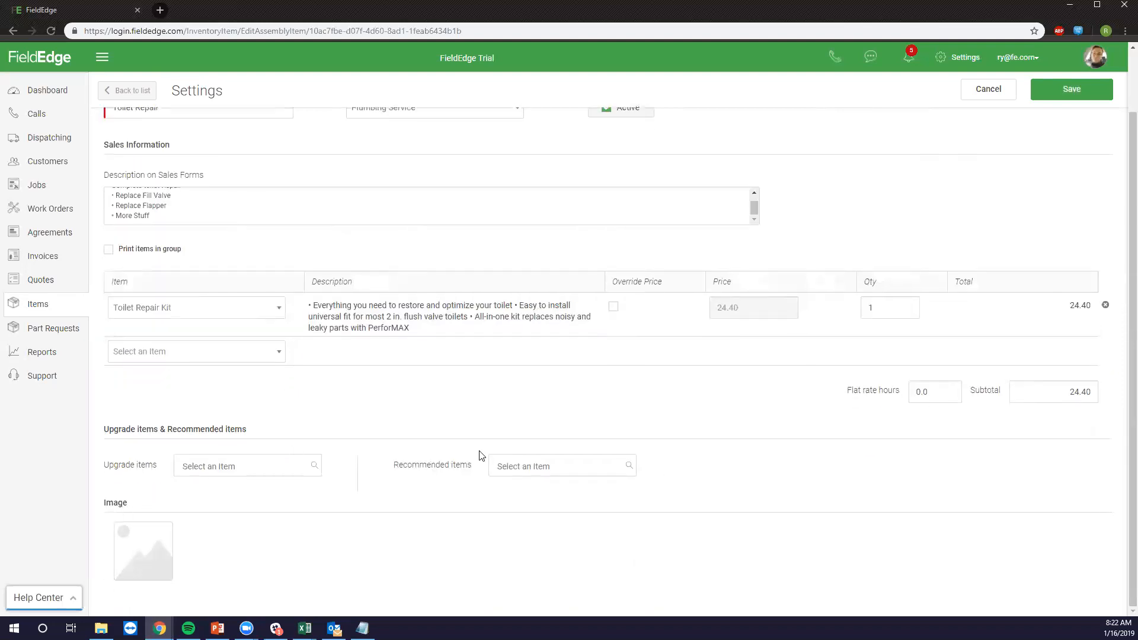
scroll(385, 476, up, 1)
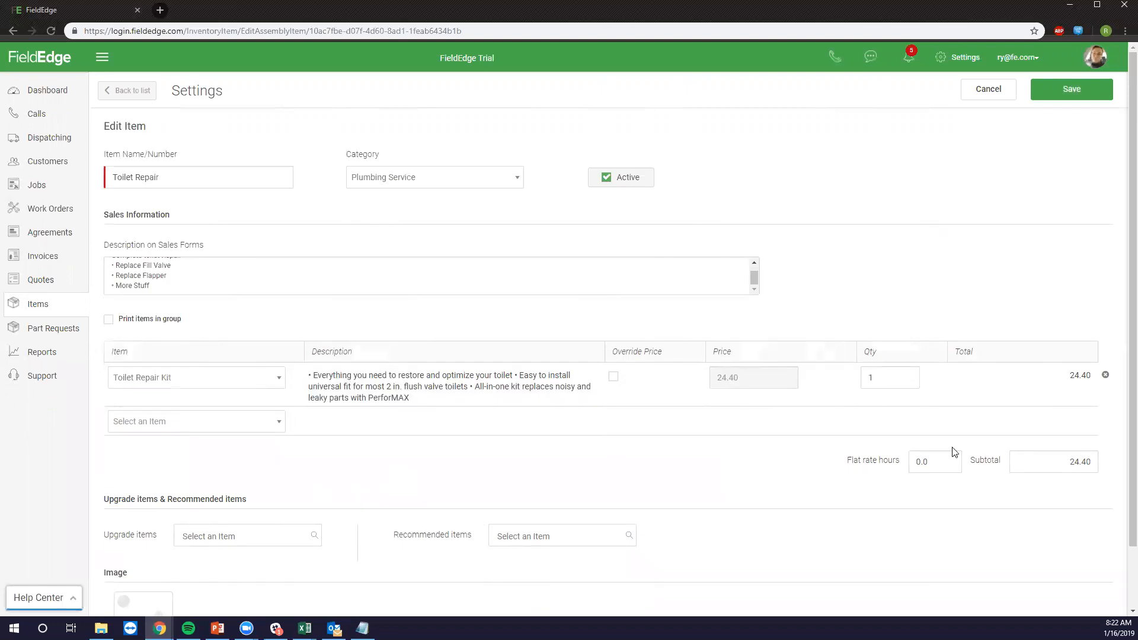
Look over the available company settings pages, then set the Toilet Repair flat rate hours to 0.5.
click(871, 462)
click(960, 64)
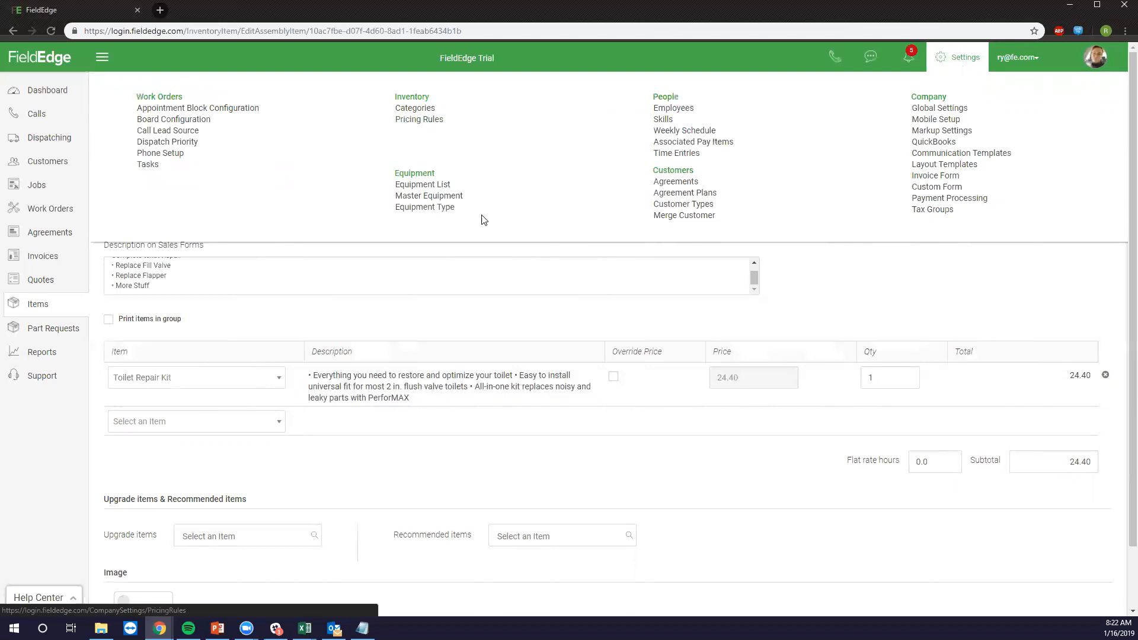
drag(783, 450, 735, 433)
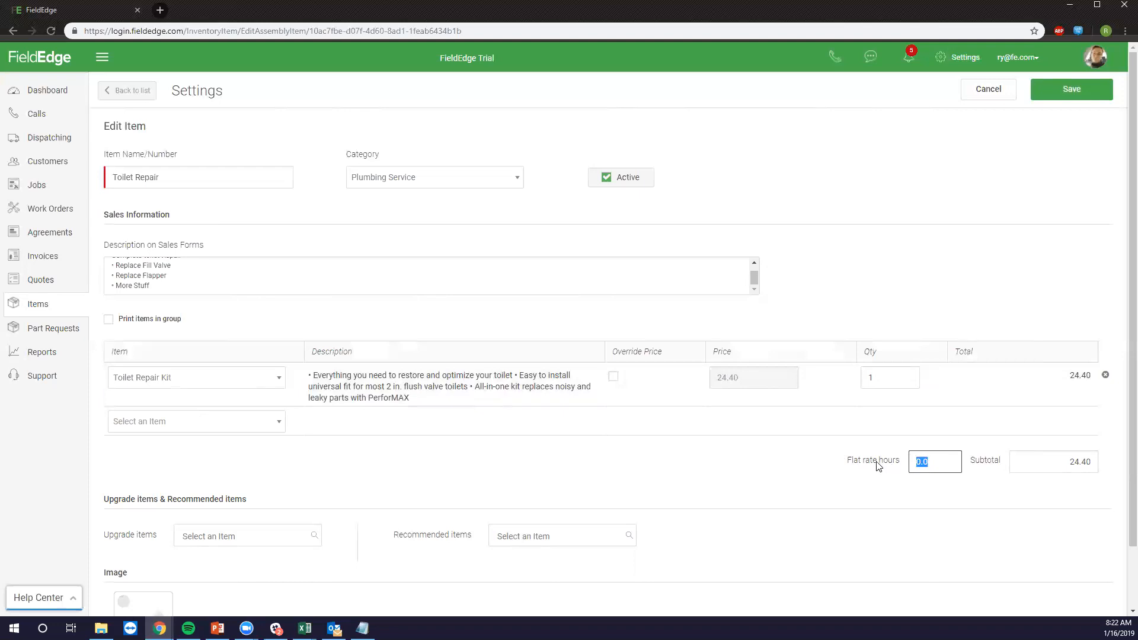
text(0.5)
click(841, 459)
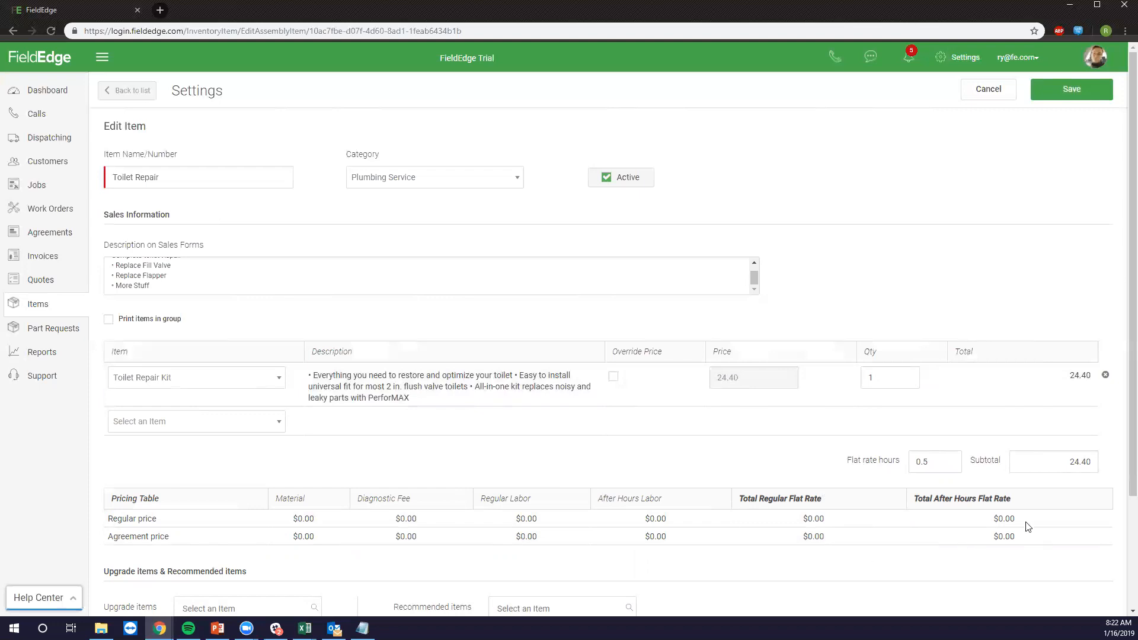
scroll(336, 512, down, 2)
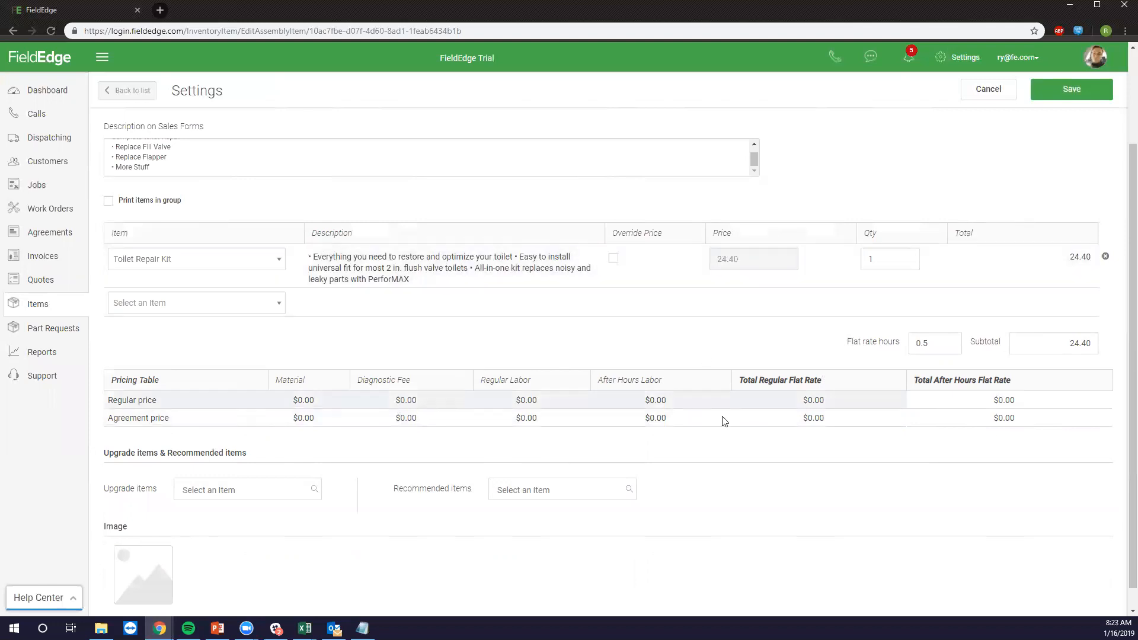
Set the flat rate hours to 0 and leave the Toilet Repair item without saving.
click(922, 344)
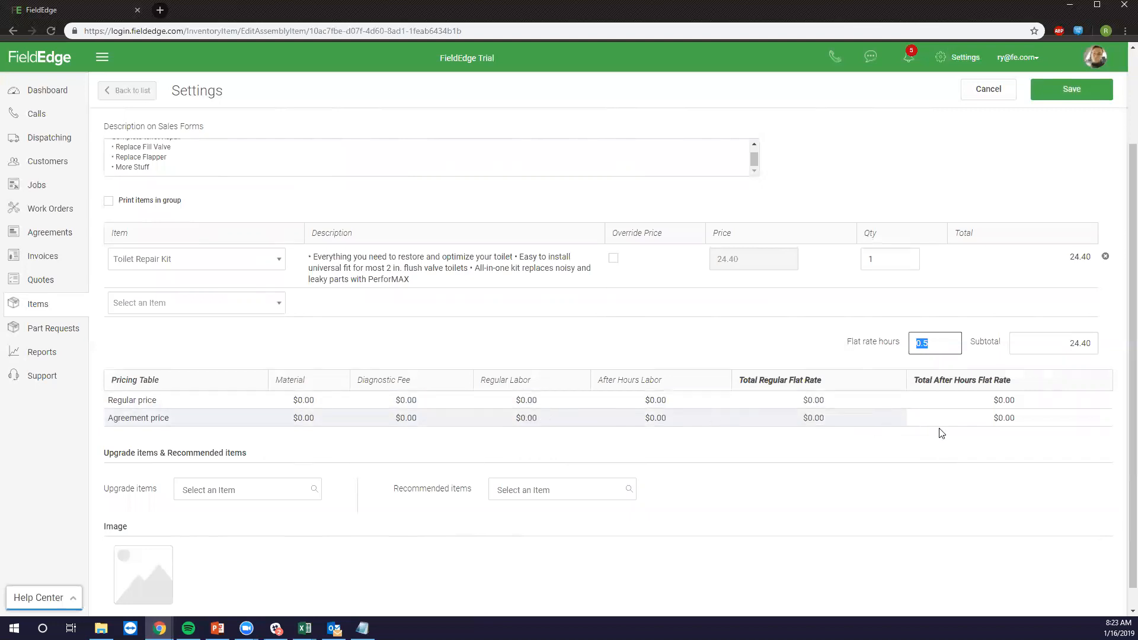
text(0)
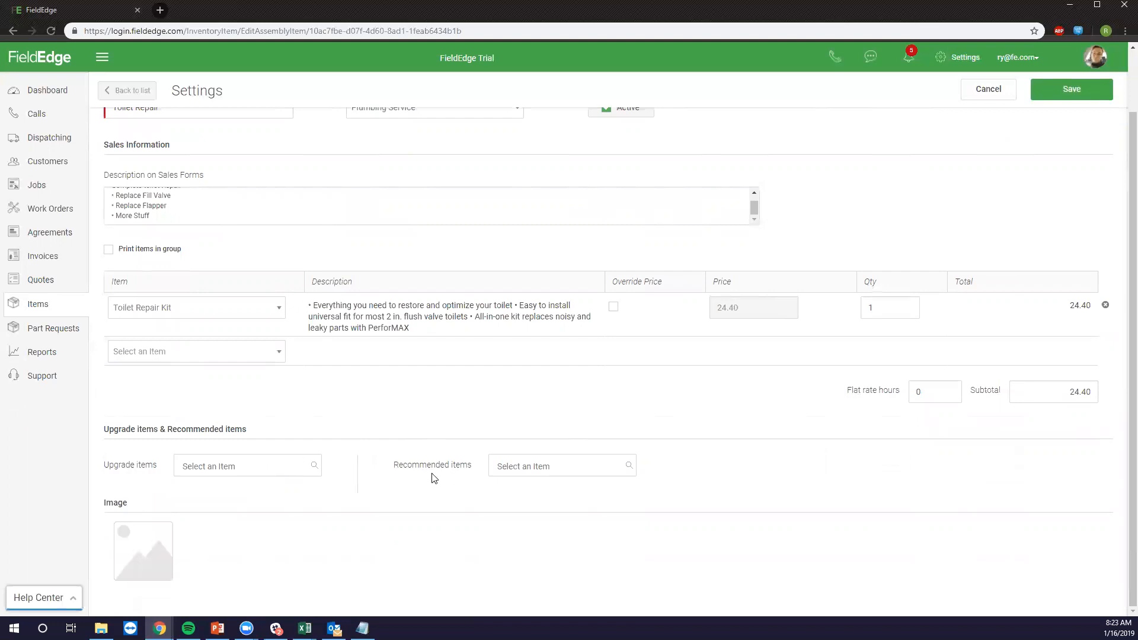
click(979, 90)
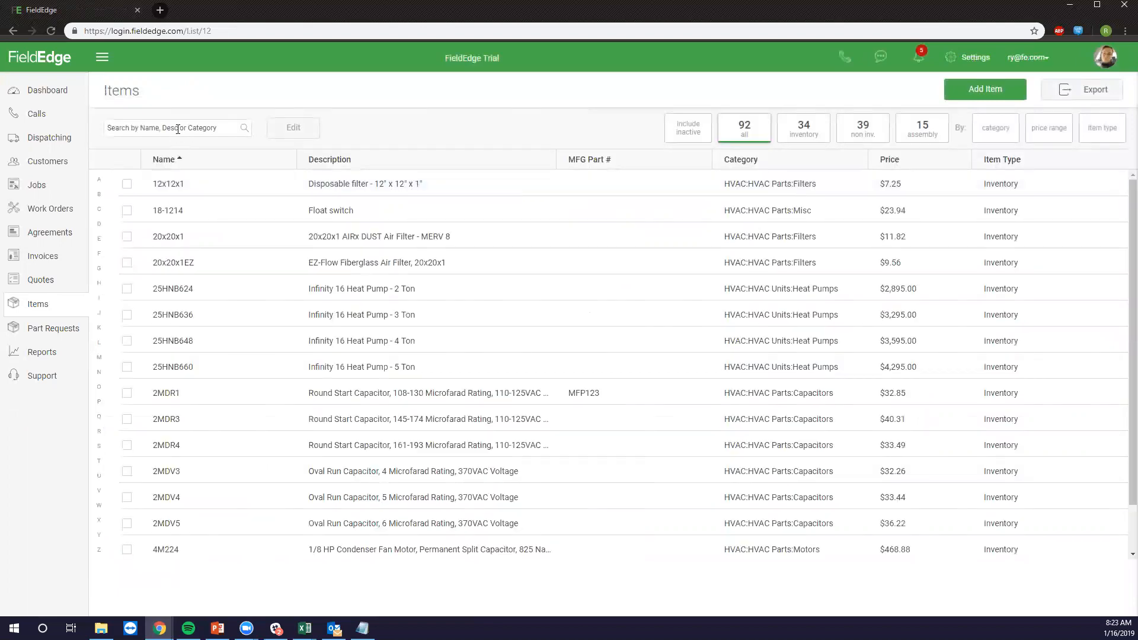
Search the item list for "Leak Re" and open the Leak Repair 1 item.
click(178, 130)
text(Leak Re)
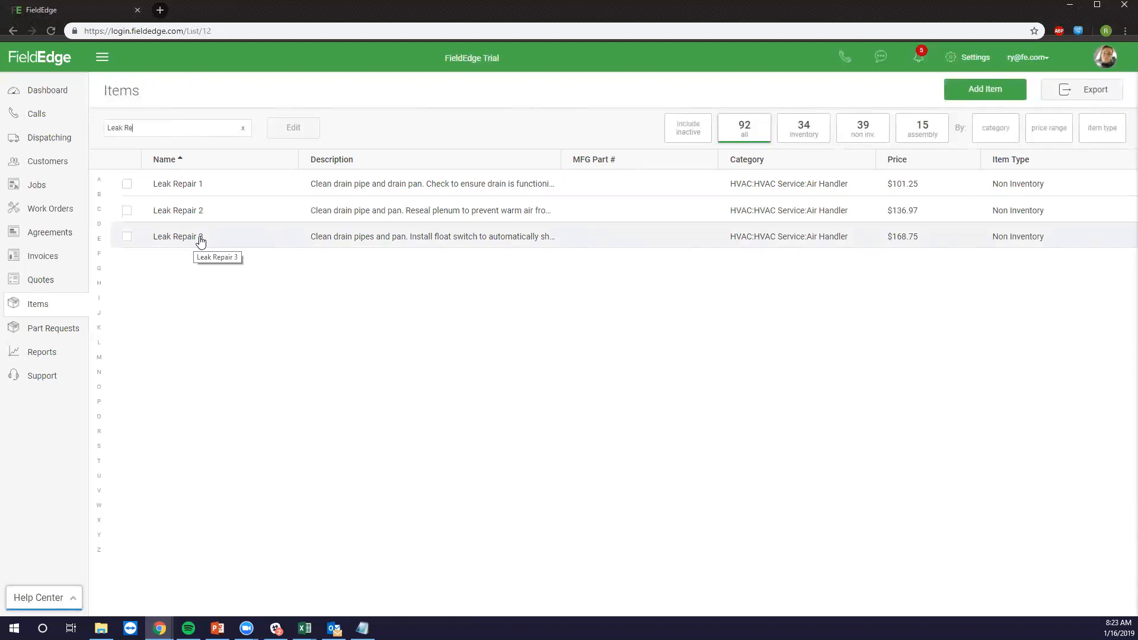
click(384, 195)
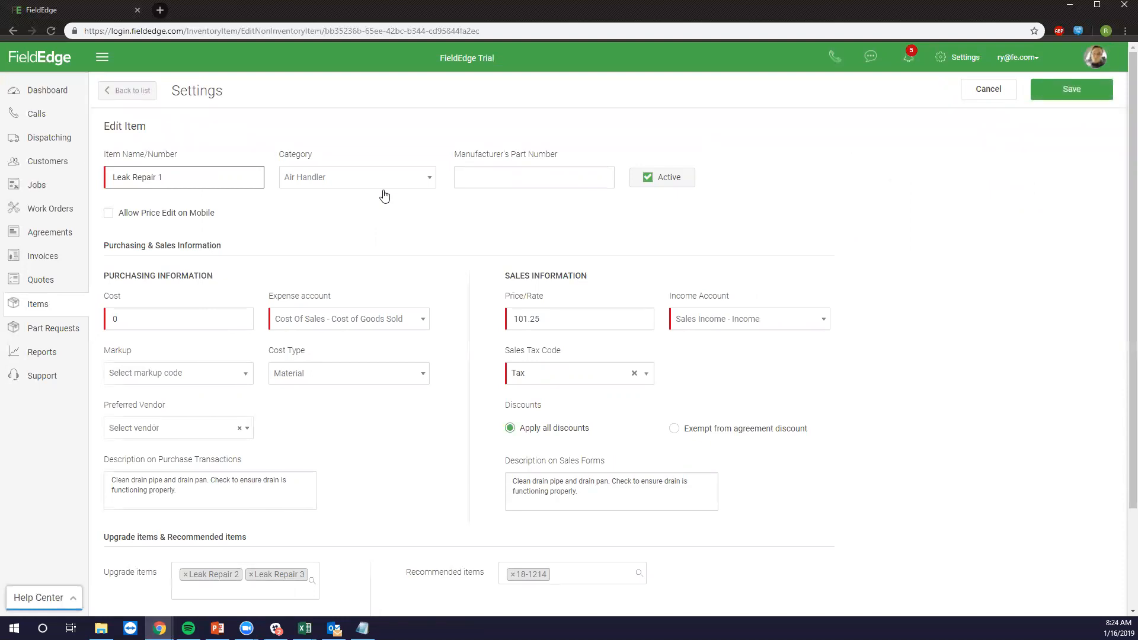
Examine Leak Repair 1's upgrade items and recommended items, and leave the item without saving.
scroll(379, 202, down, 2)
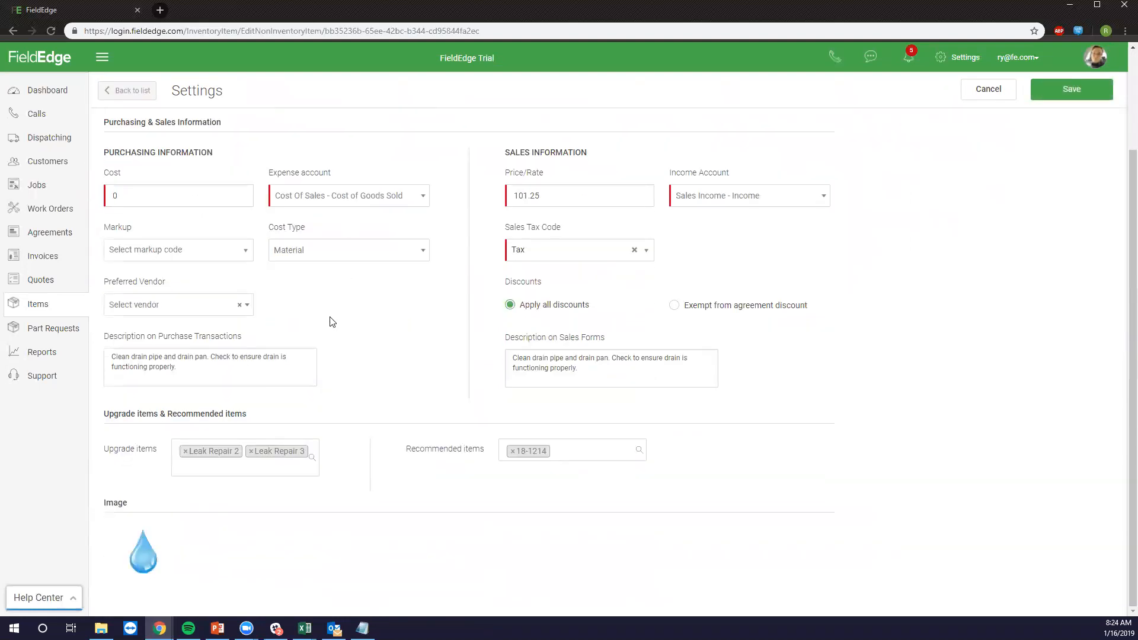
click(220, 466)
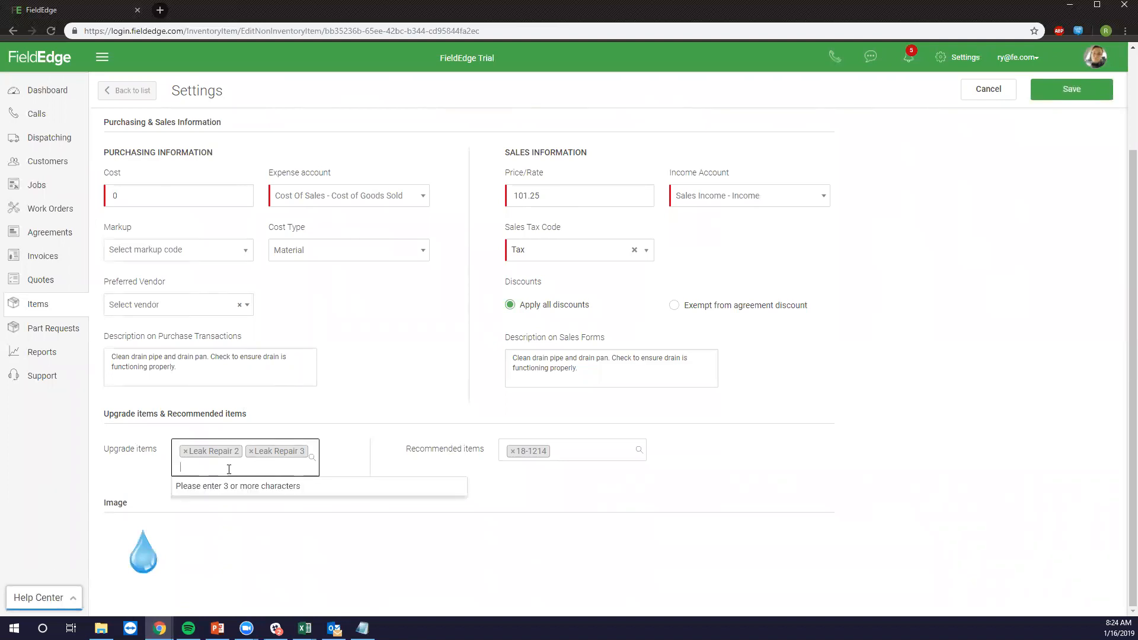
click(580, 457)
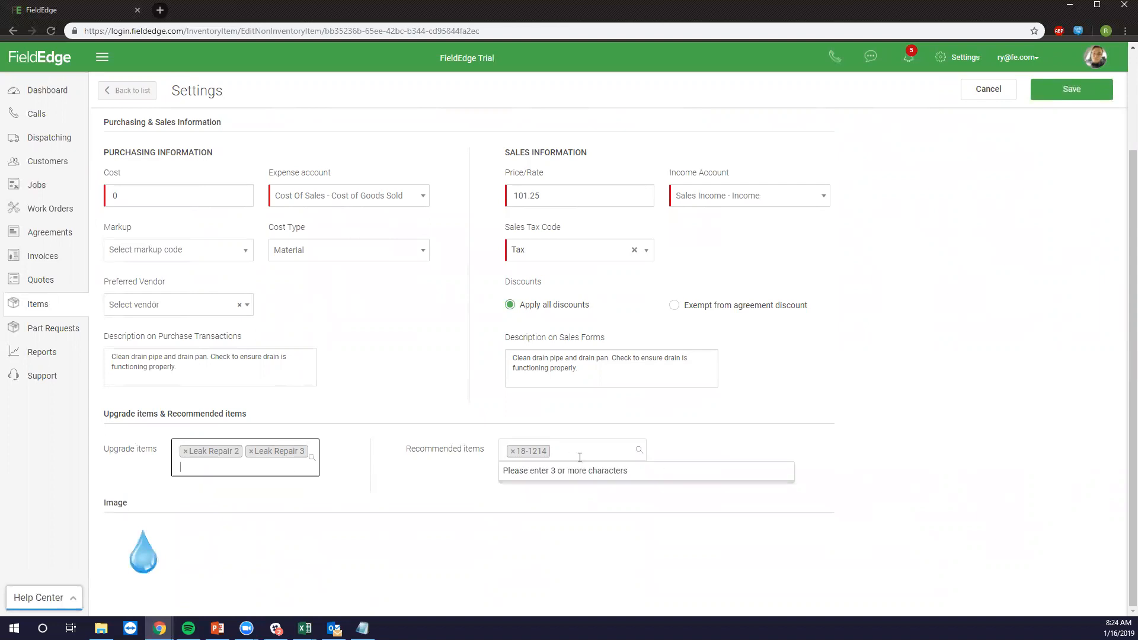
click(299, 481)
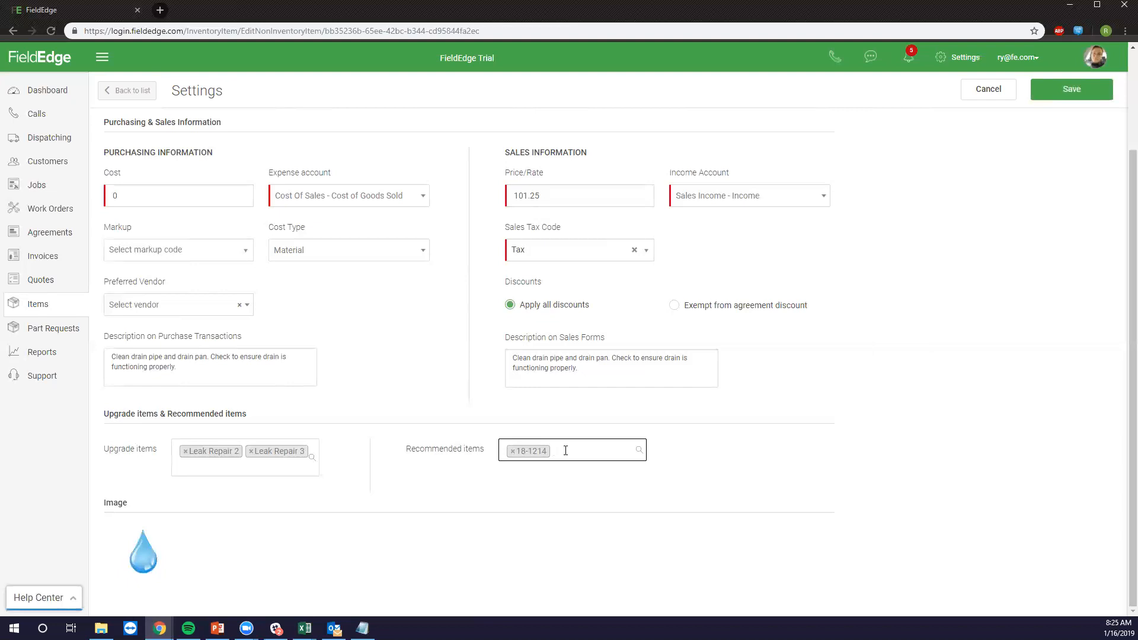
scroll(530, 441, up, 2)
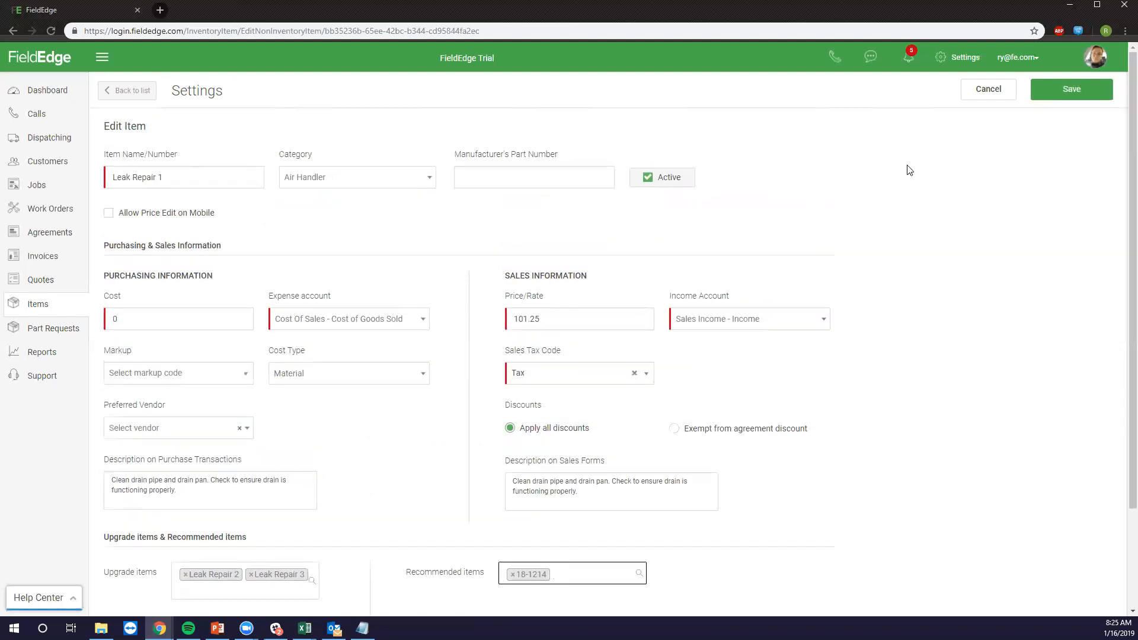
click(983, 94)
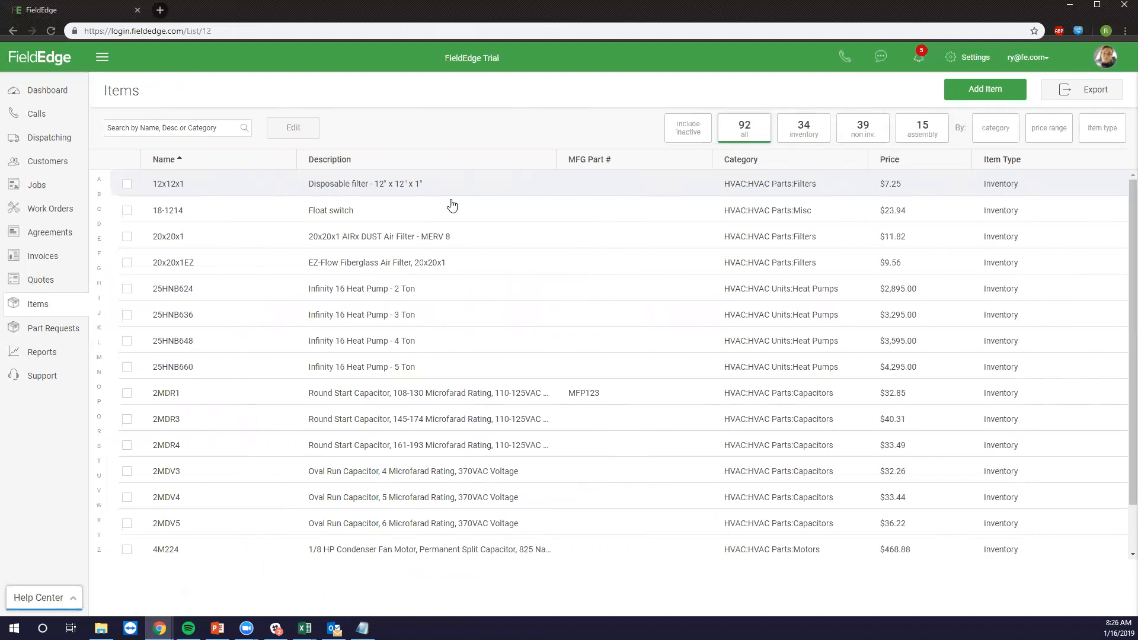
Open a customer's record from the customer list and start a new quote for that customer.
click(47, 162)
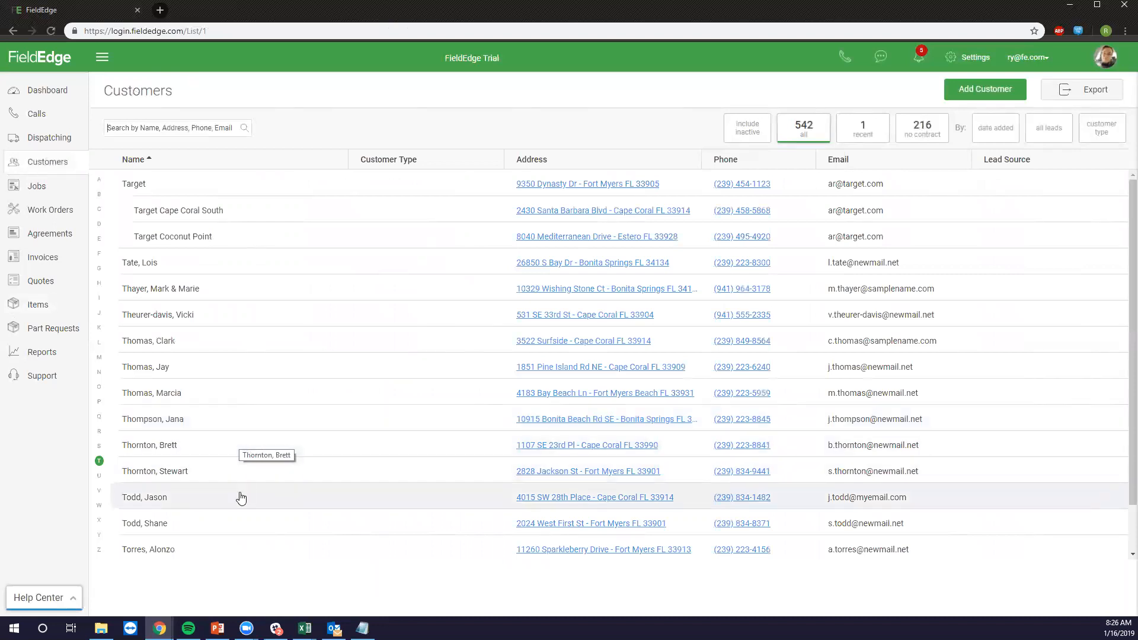
click(244, 525)
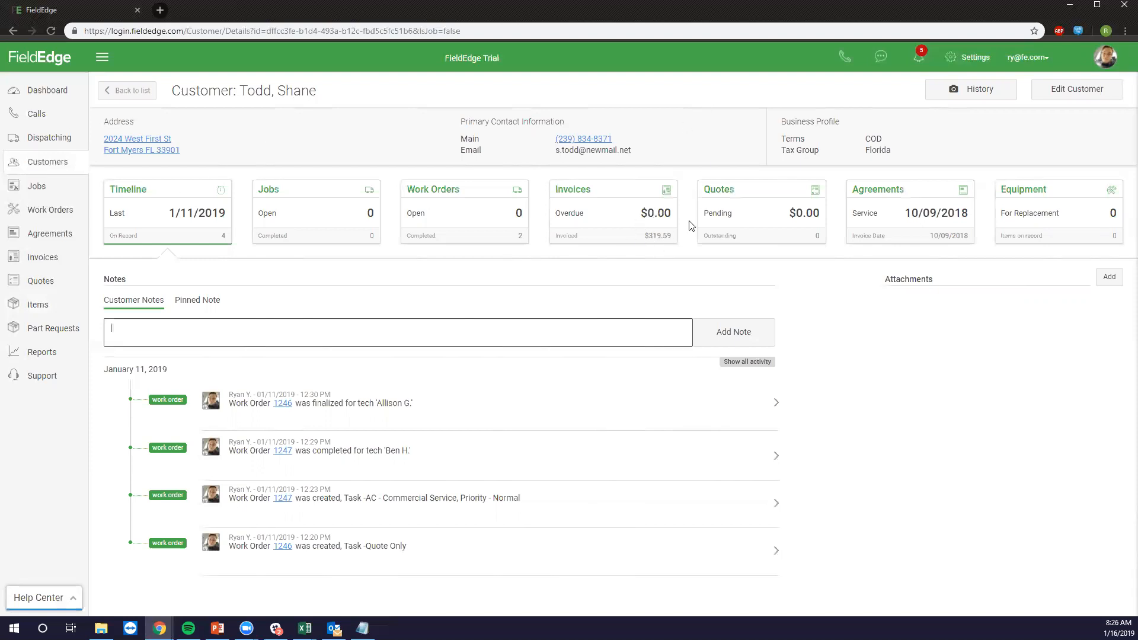
click(720, 217)
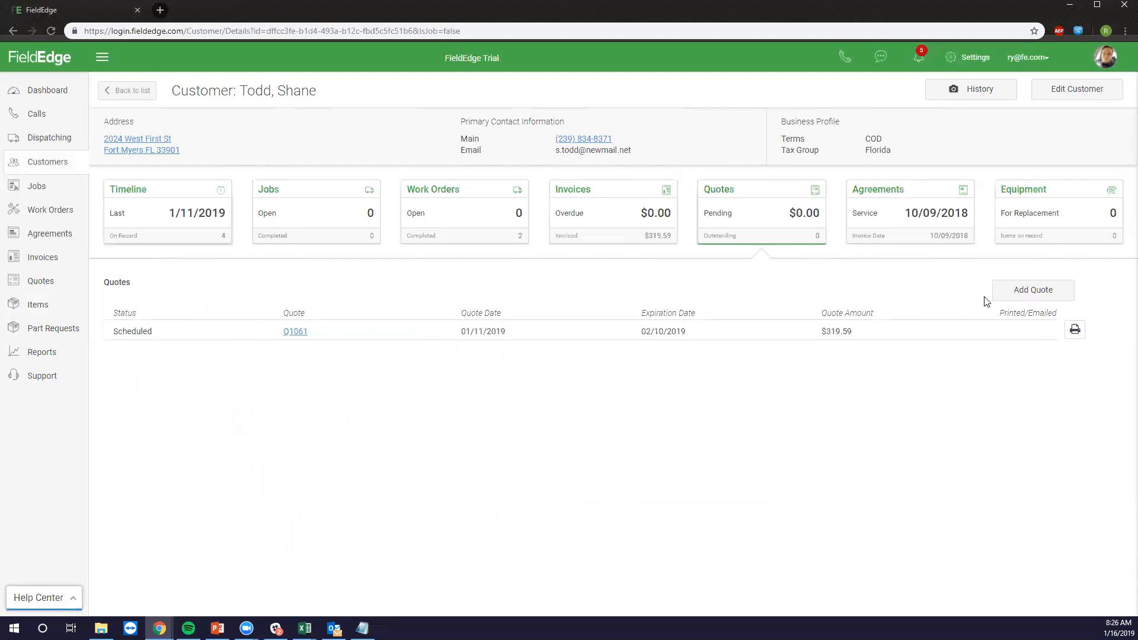
click(1004, 299)
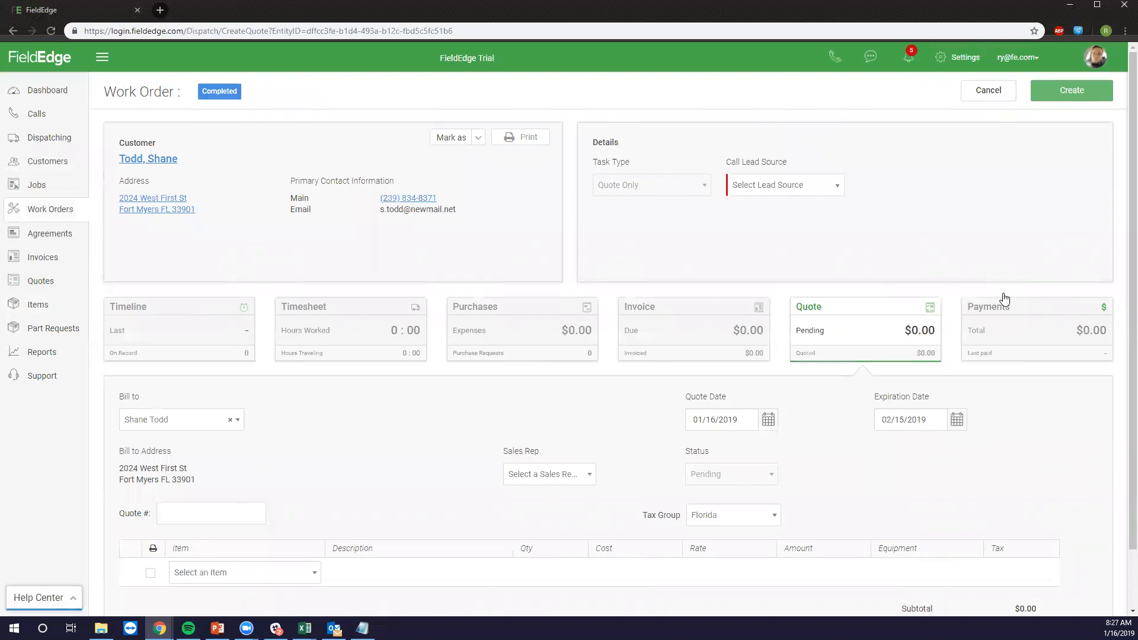
Set the quote's call lead source to Facebook.
click(751, 188)
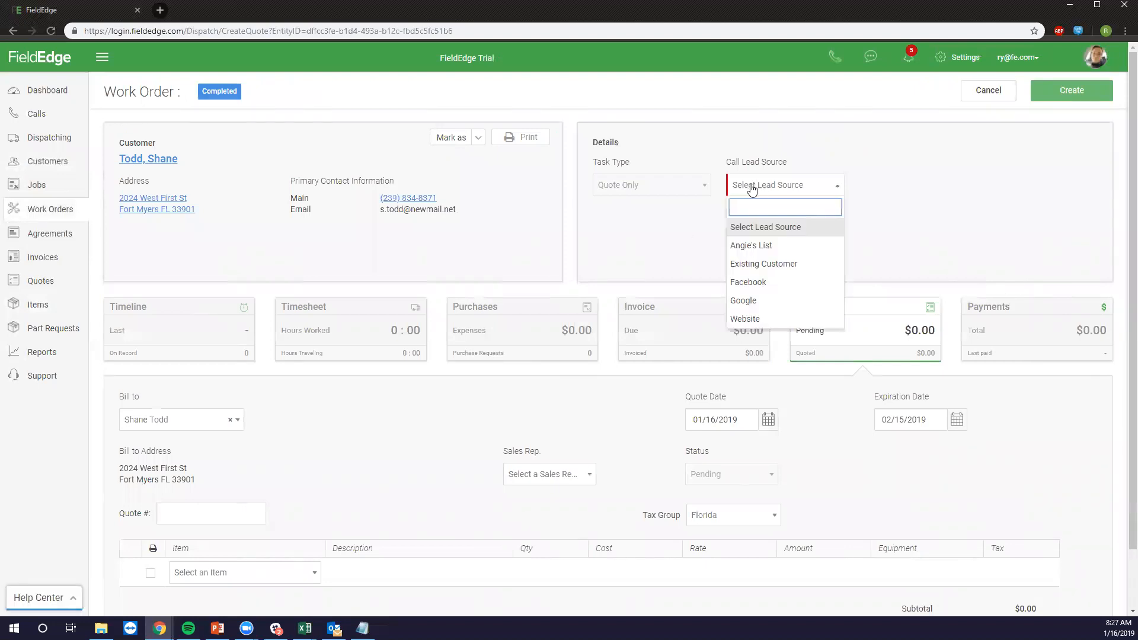
click(761, 282)
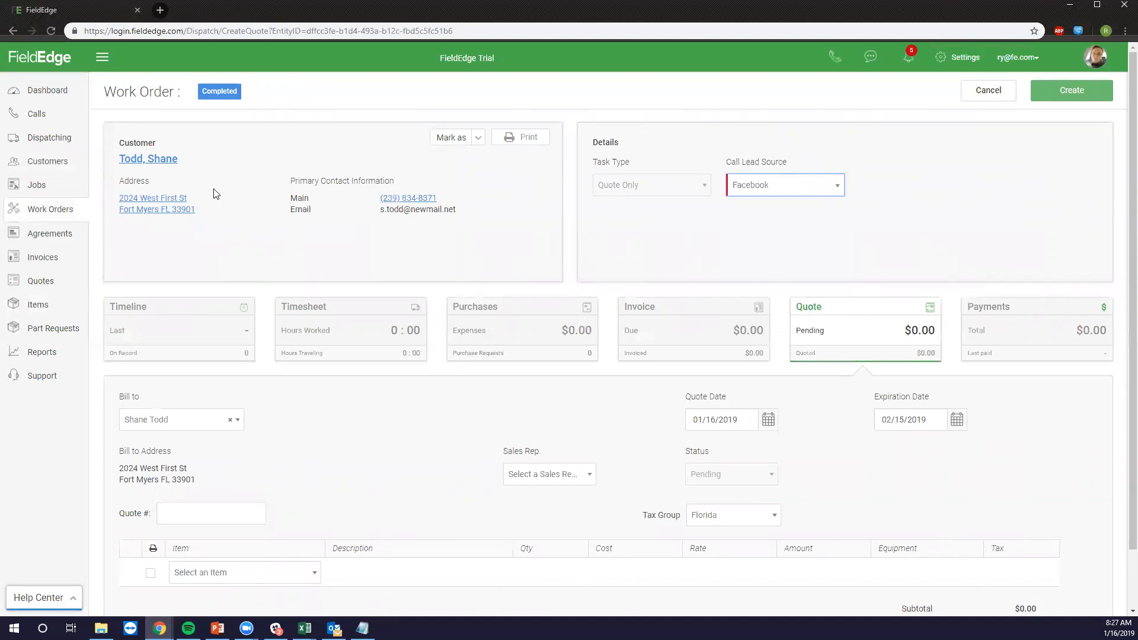
click(715, 268)
Search the quote's line items for "Toilet" and add the Toilet Repair item.
scroll(610, 282, down, 1)
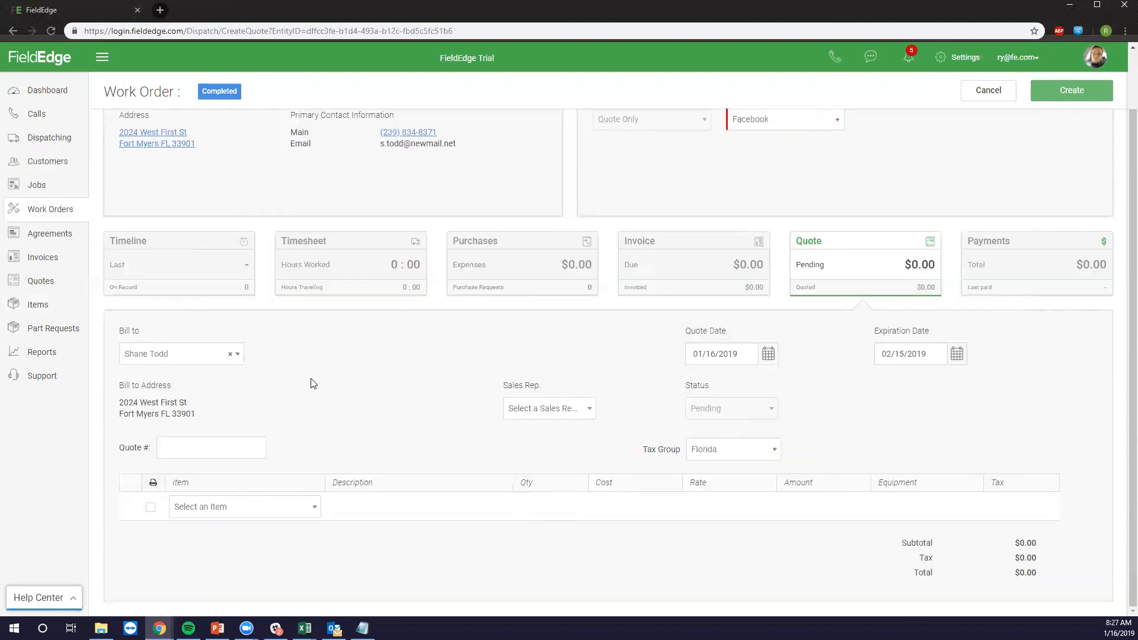
click(297, 511)
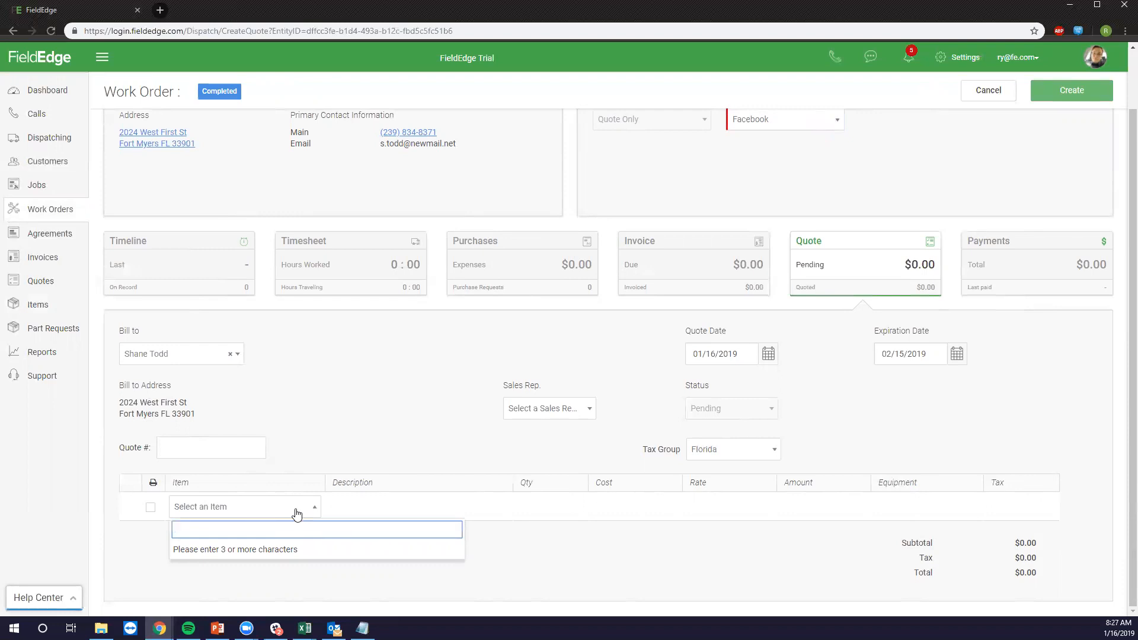
text(Toilet)
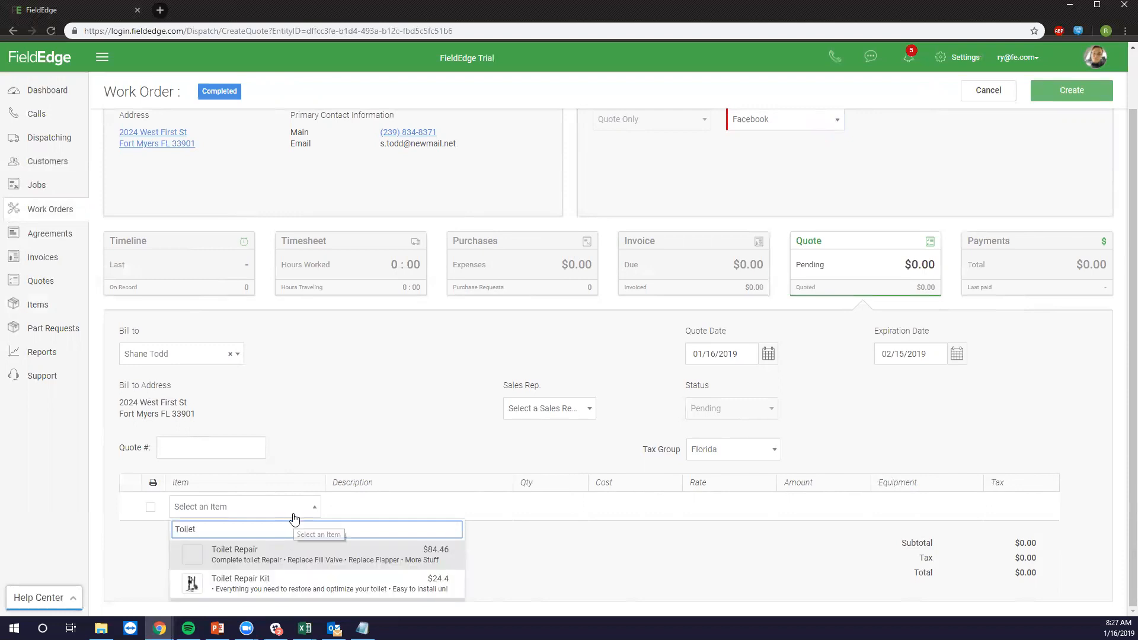
click(280, 559)
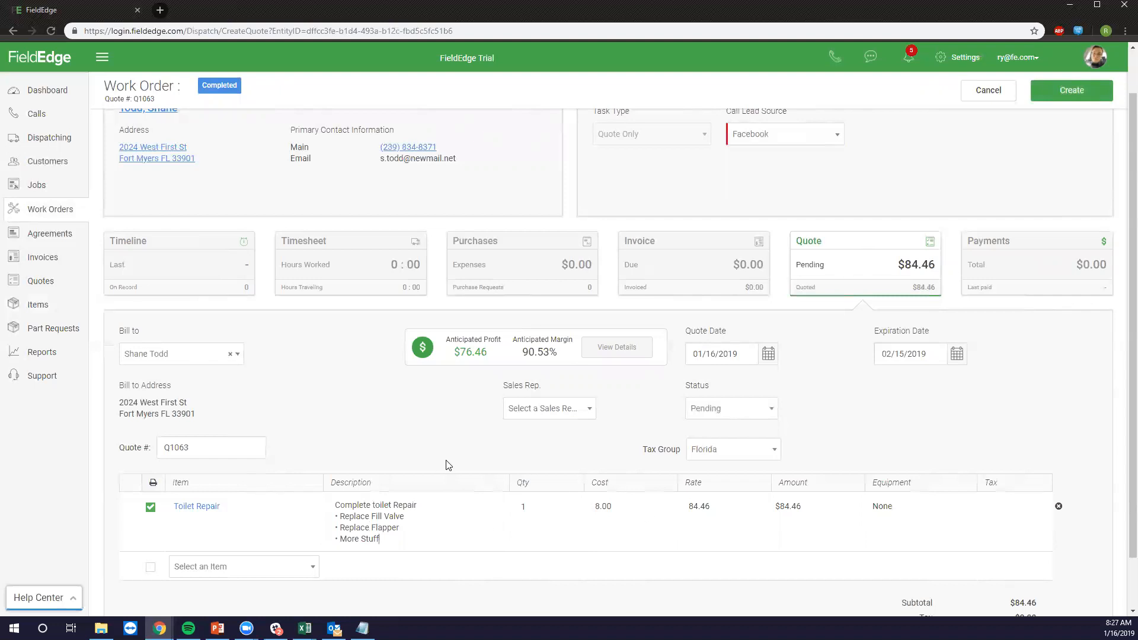
Examine the Toilet Repair line's material and labor rates and its non-billable sub-items, and leave them without saving.
click(190, 508)
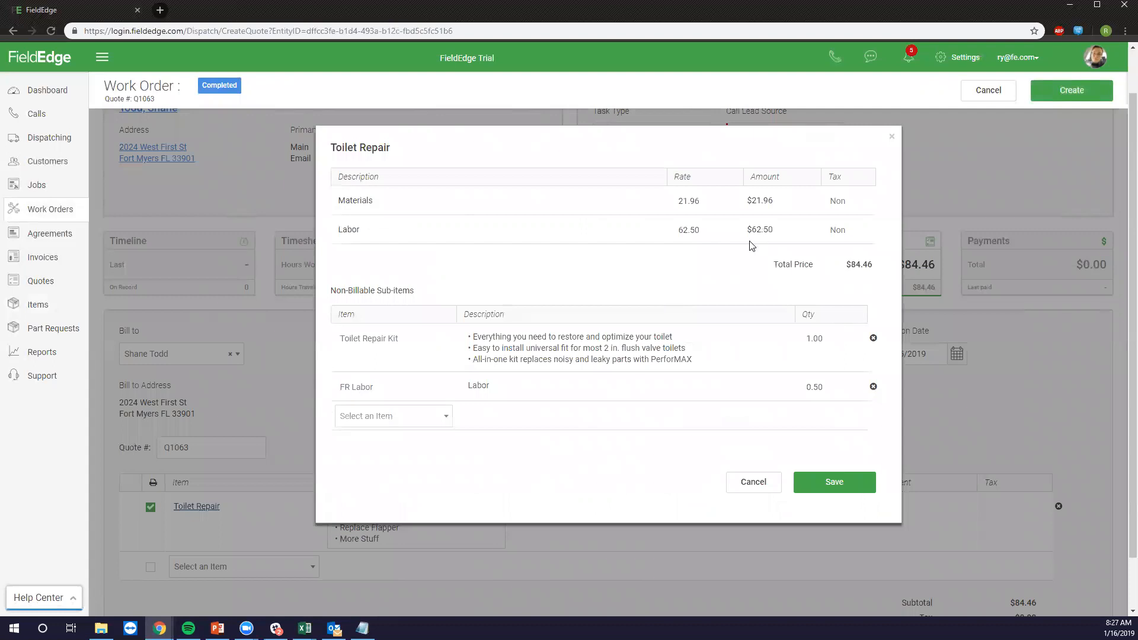
click(436, 352)
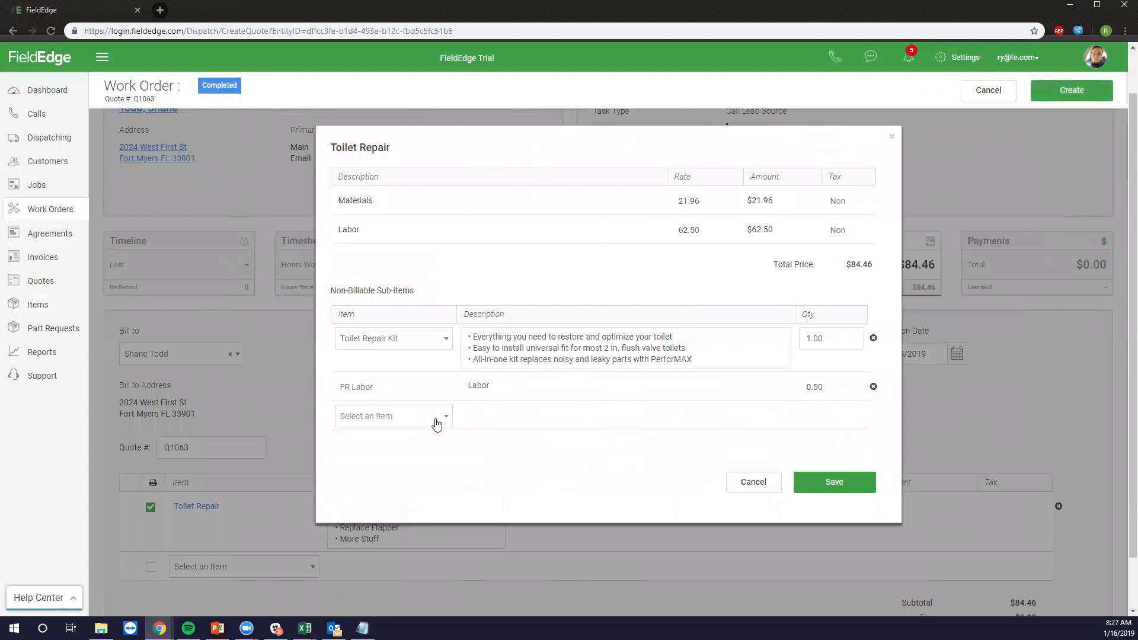
click(837, 338)
scroll(652, 362, down, 1)
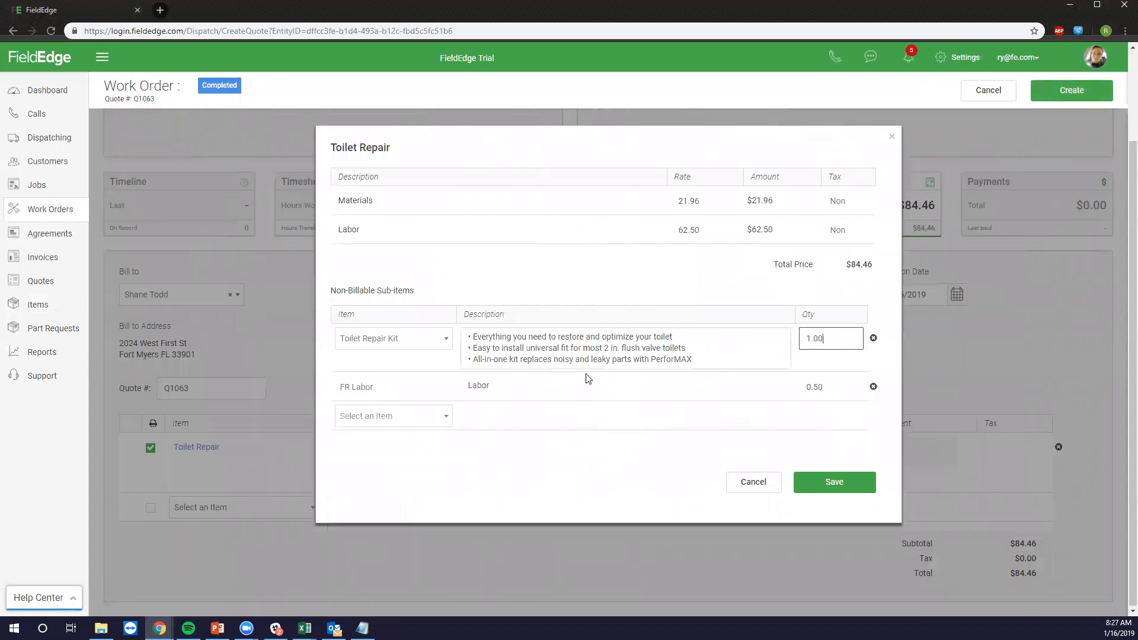
click(773, 236)
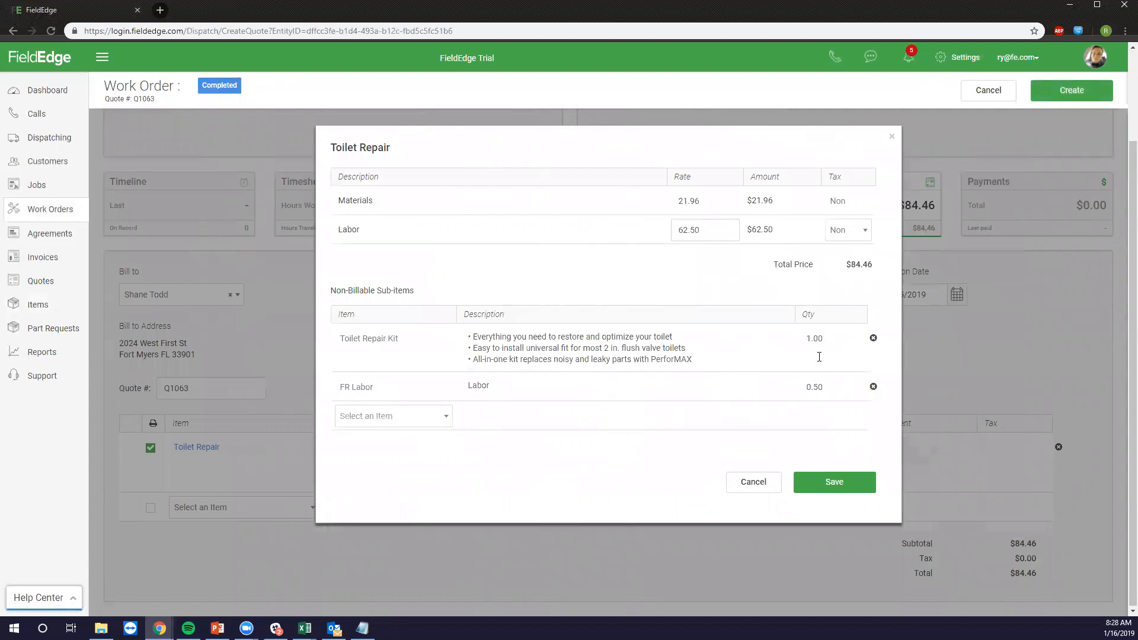
click(714, 204)
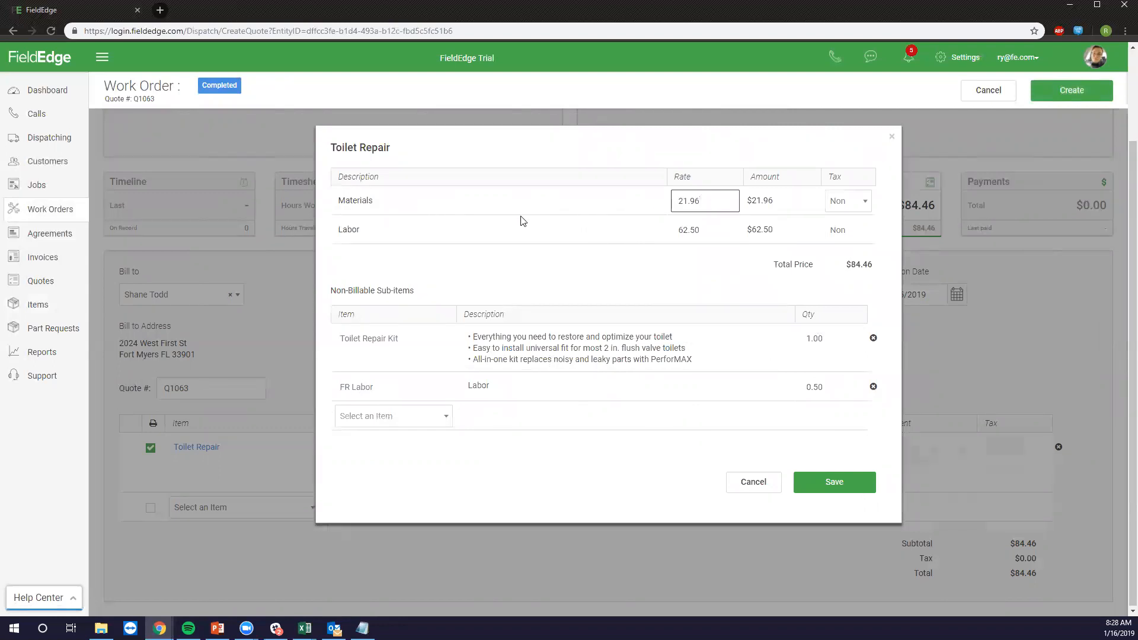
click(752, 482)
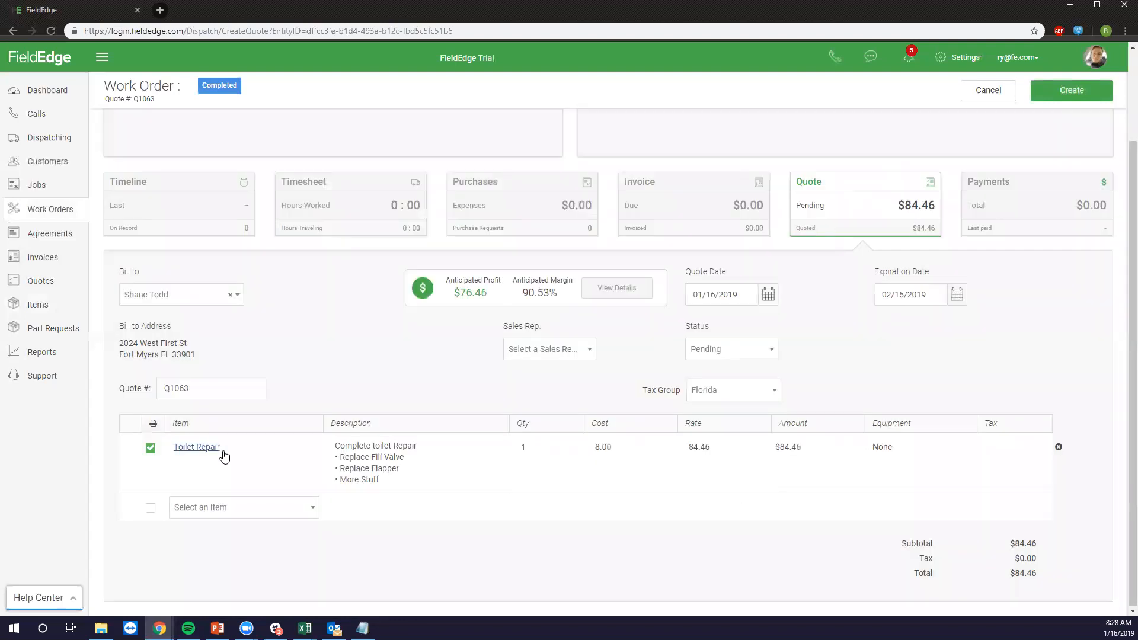
Assign the first listed sales rep to the quote and check its quote and expiration date calendars without changing the dates.
click(553, 354)
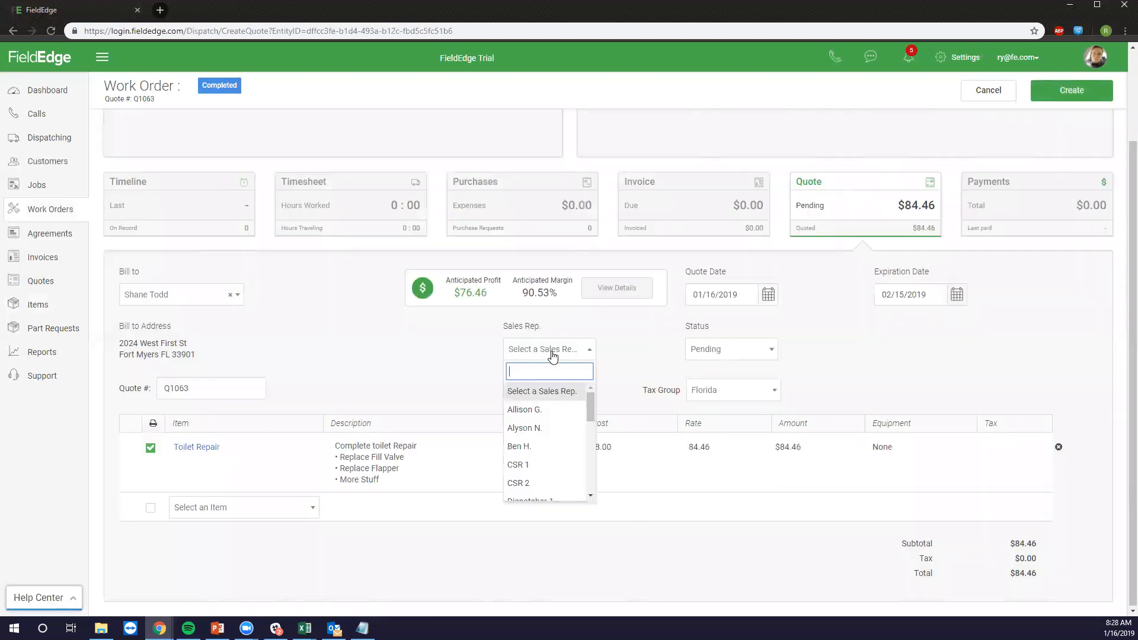
click(528, 411)
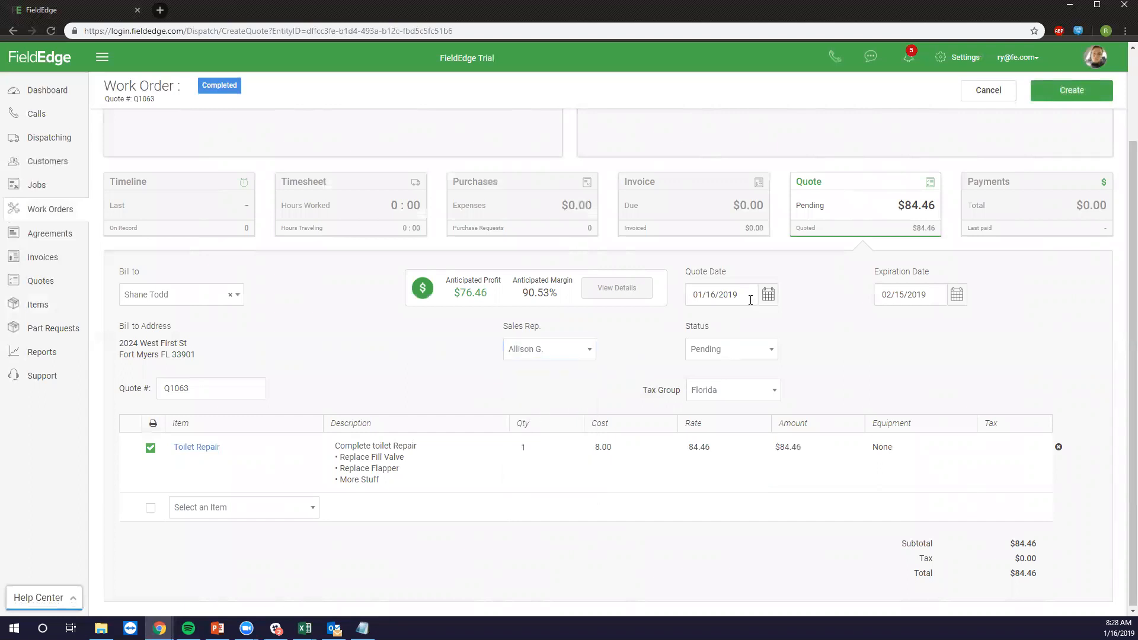
click(727, 299)
click(838, 372)
click(915, 296)
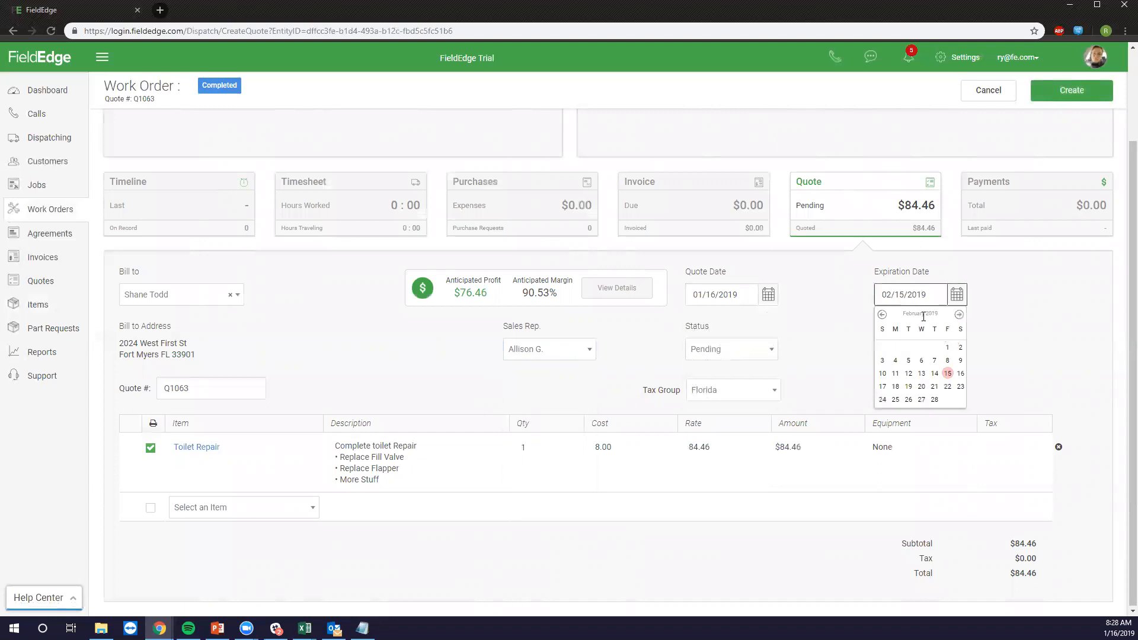
click(833, 339)
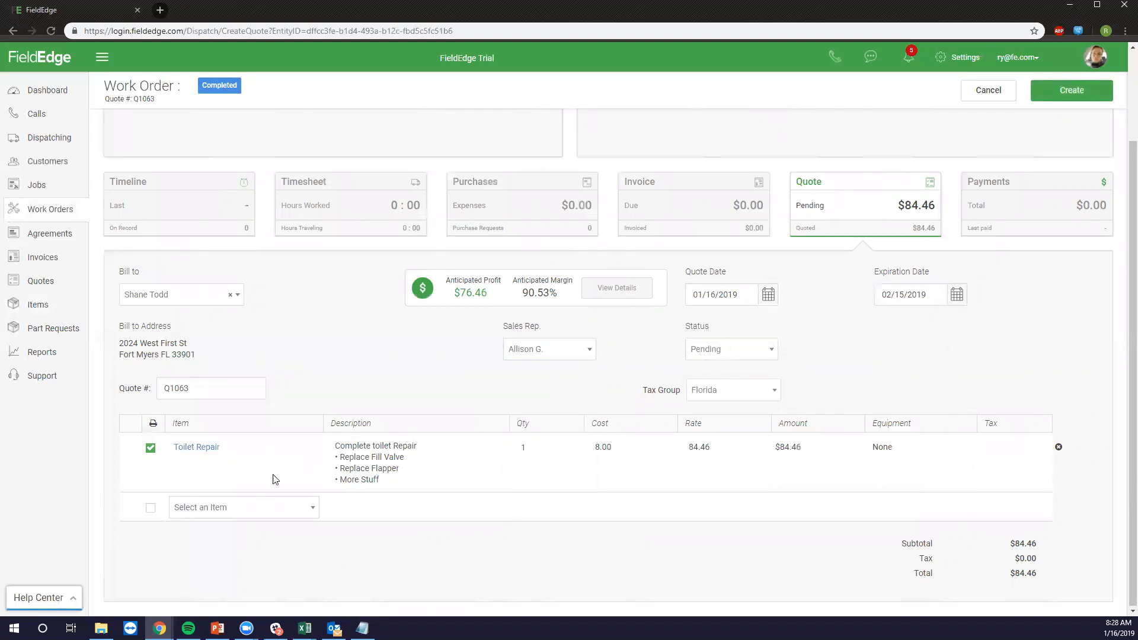
Try to print the unsaved quote, cancel the print request, and create the quote's work order.
scroll(634, 479, up, 3)
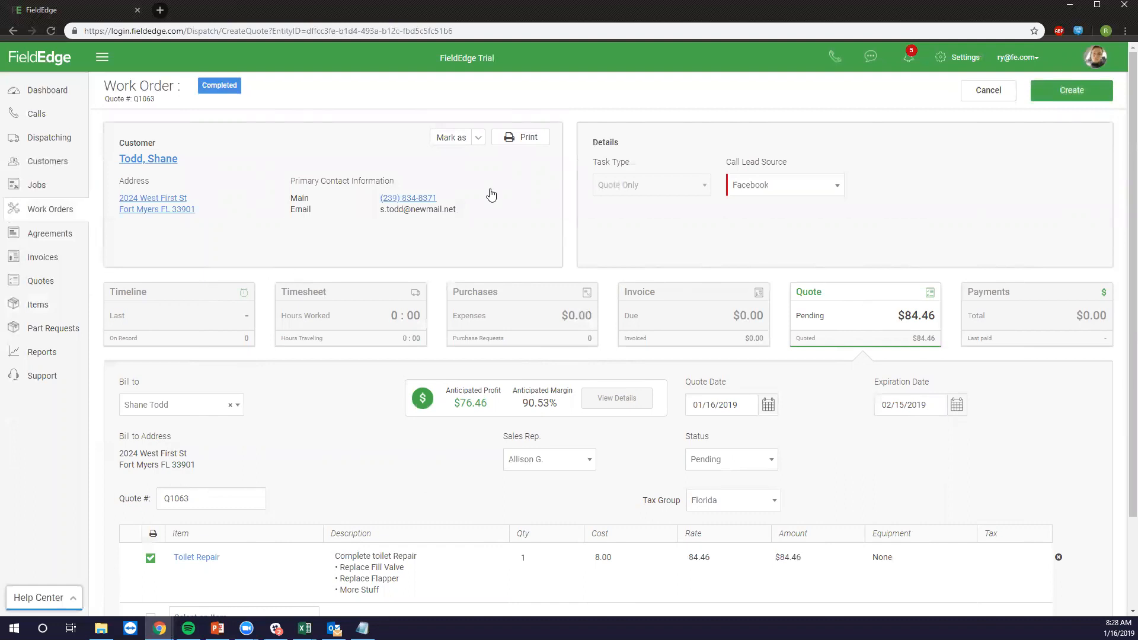
click(525, 143)
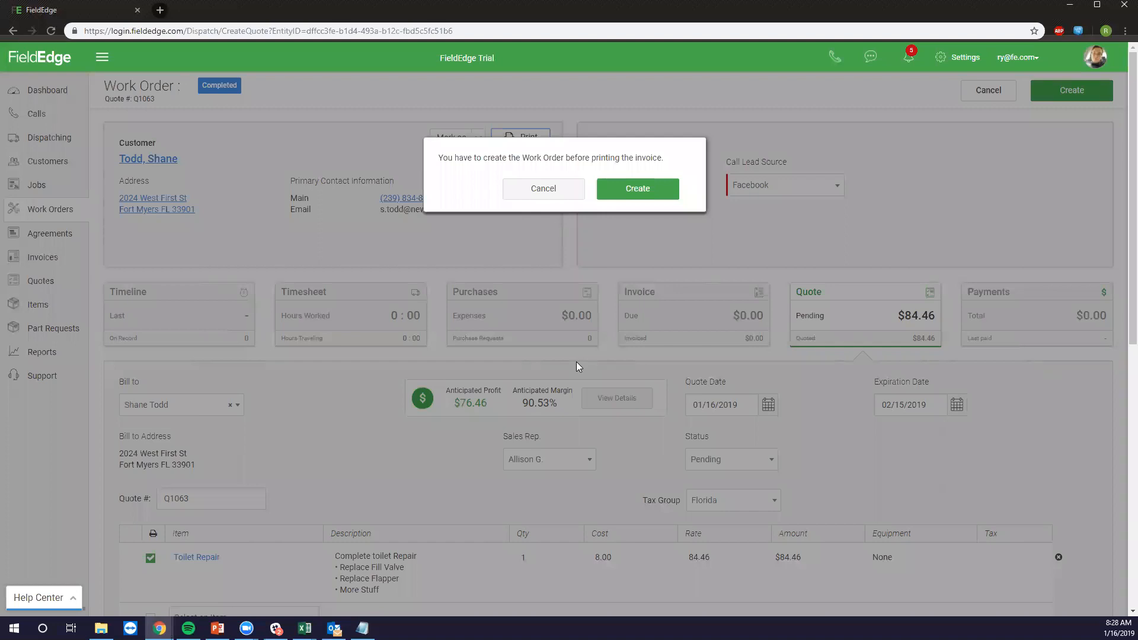
click(543, 188)
click(1047, 96)
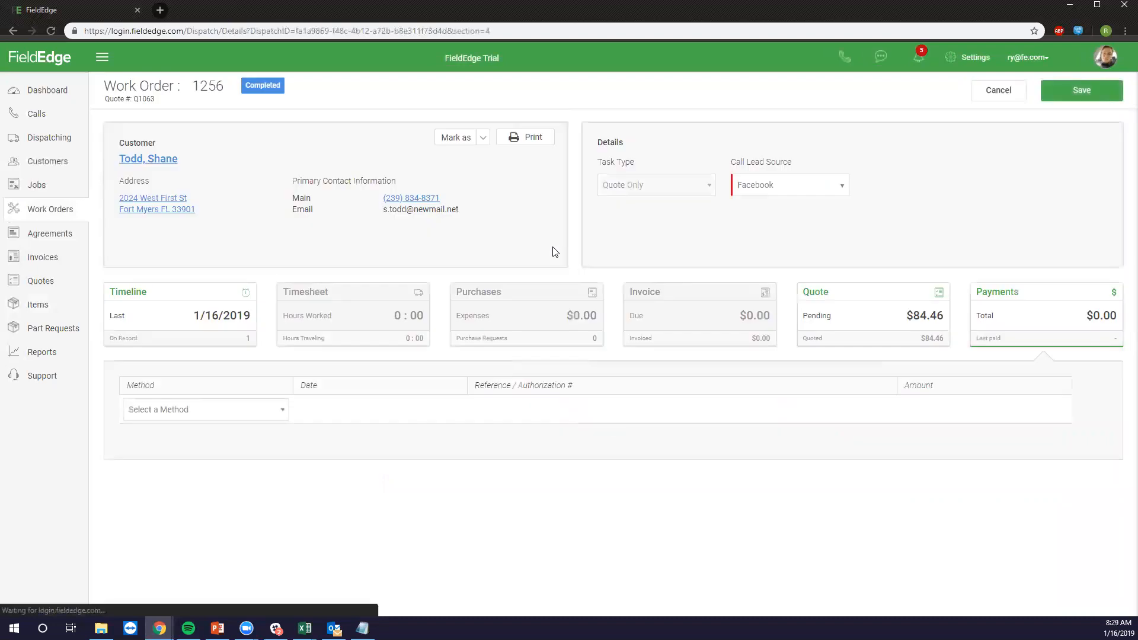
Open the work order's print and email preview and set the layout type to Quote.
click(531, 139)
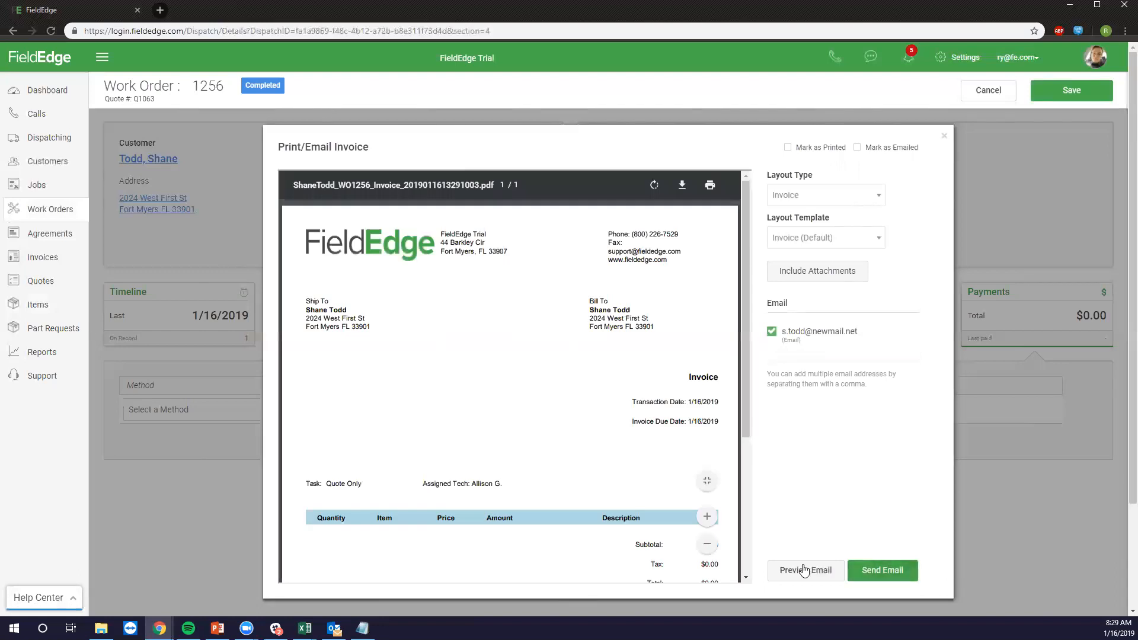
click(796, 198)
click(808, 253)
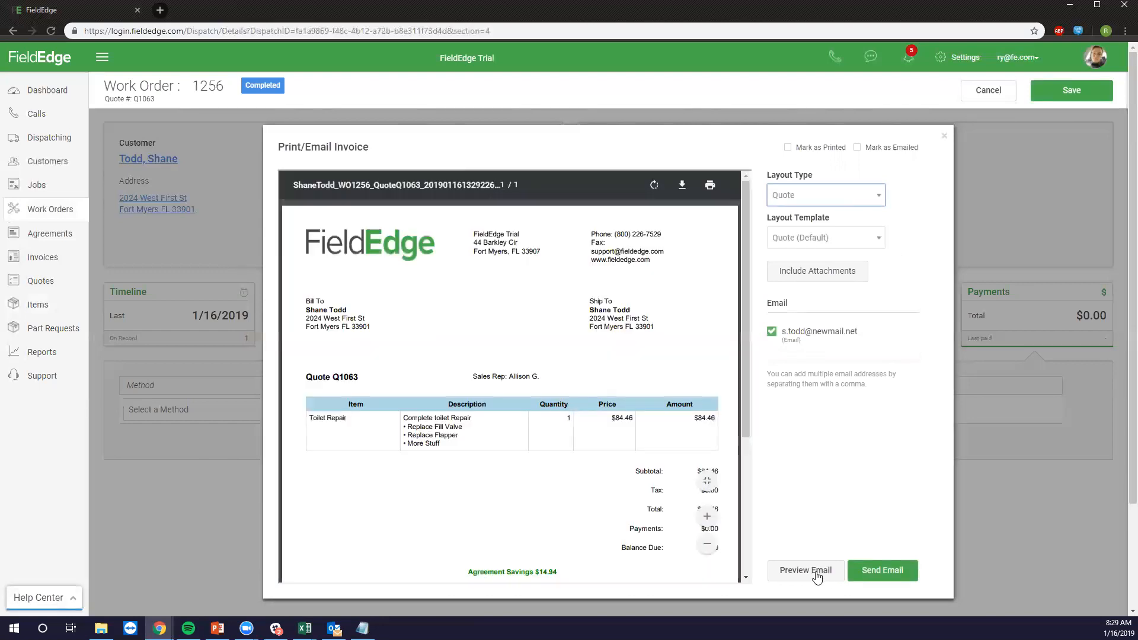
Preview the email message for the quote and leave it without sending.
click(806, 571)
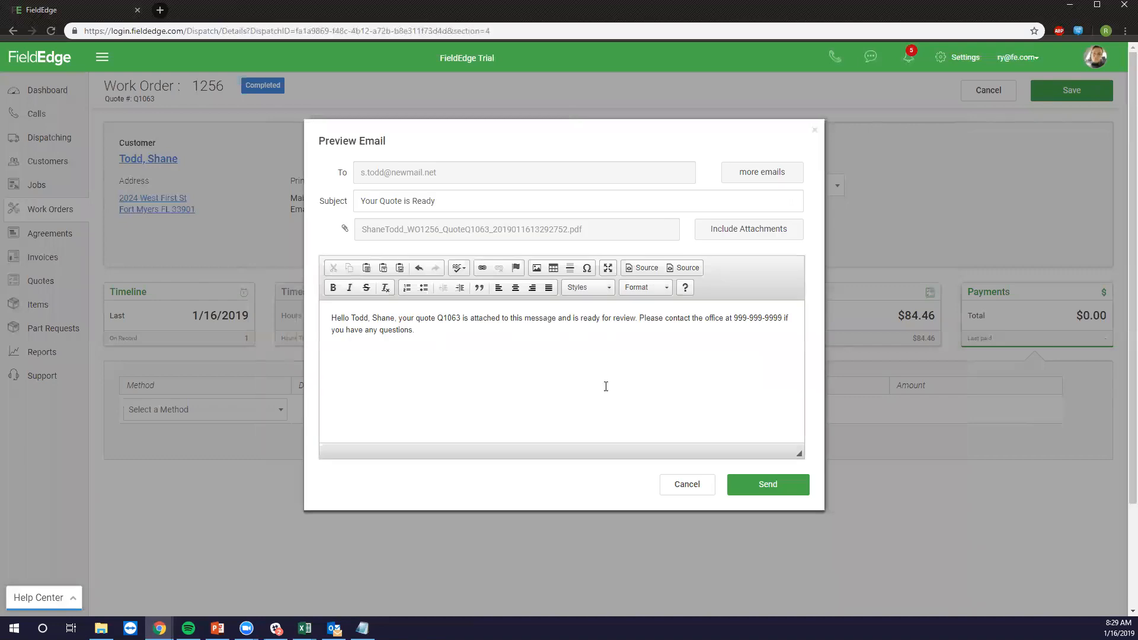
click(490, 362)
click(689, 497)
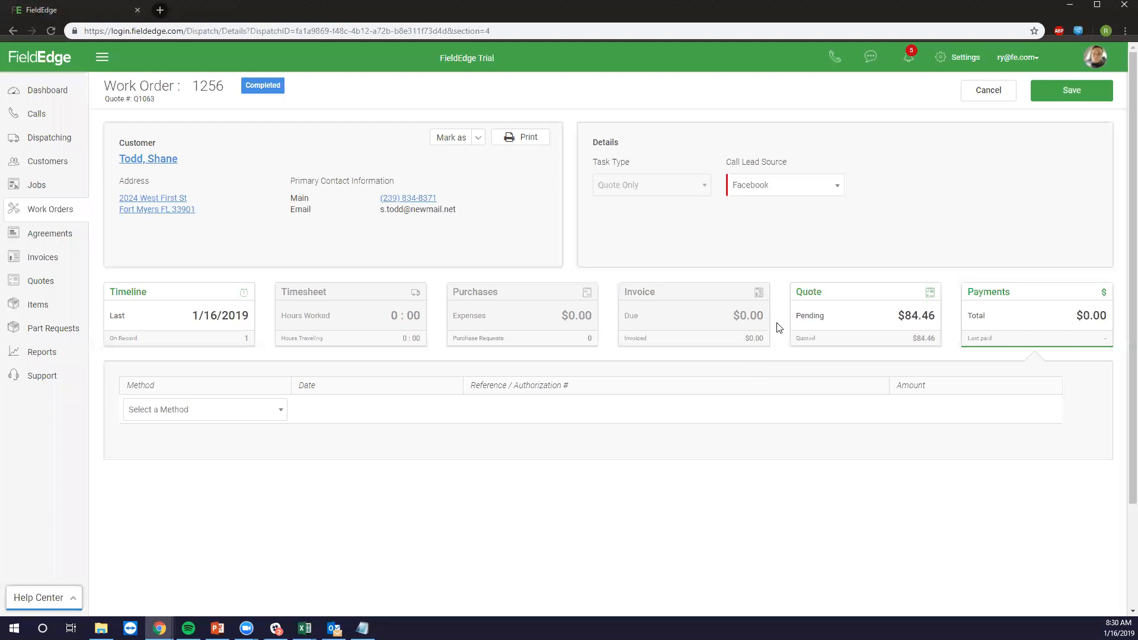
Return to the work order's quote details and set the quote status to Accepted.
click(807, 330)
scroll(807, 330, down, 2)
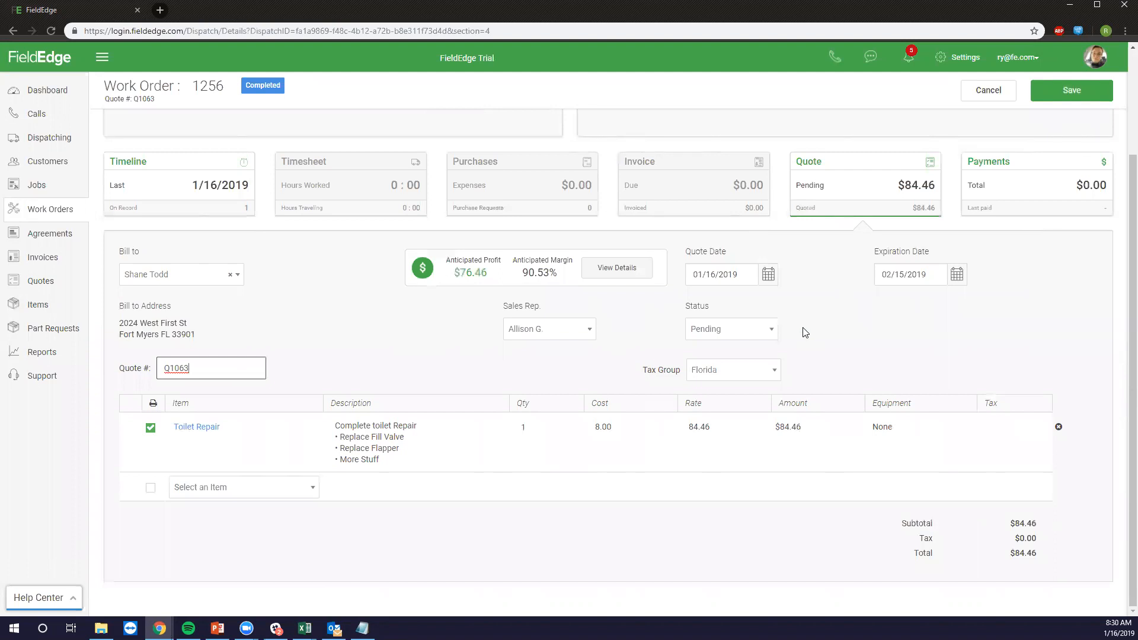
click(752, 334)
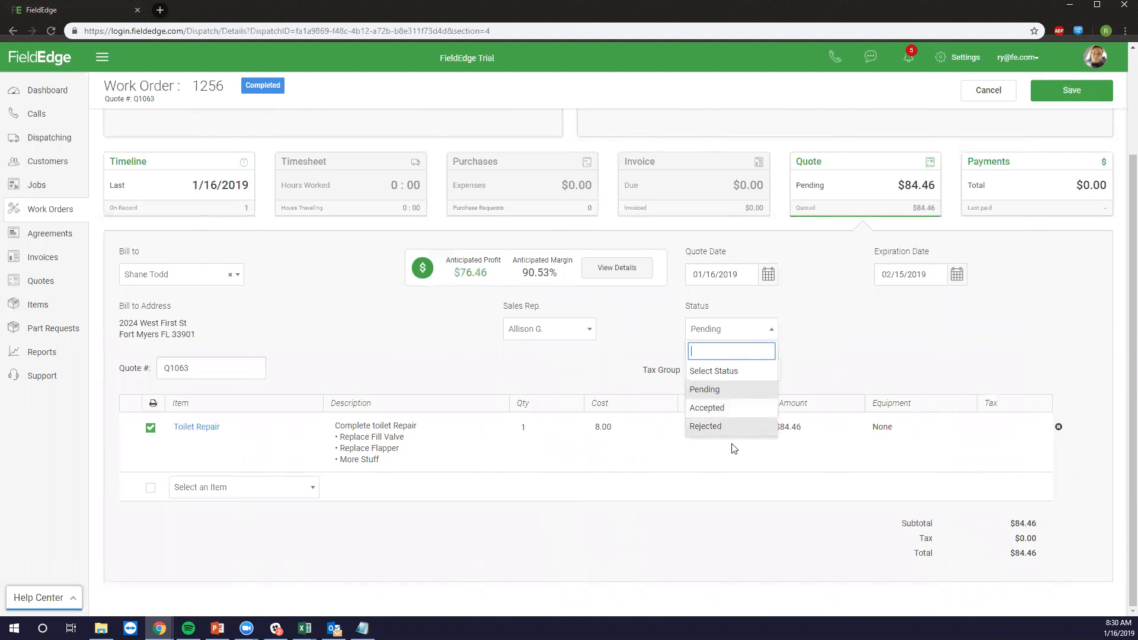
click(711, 409)
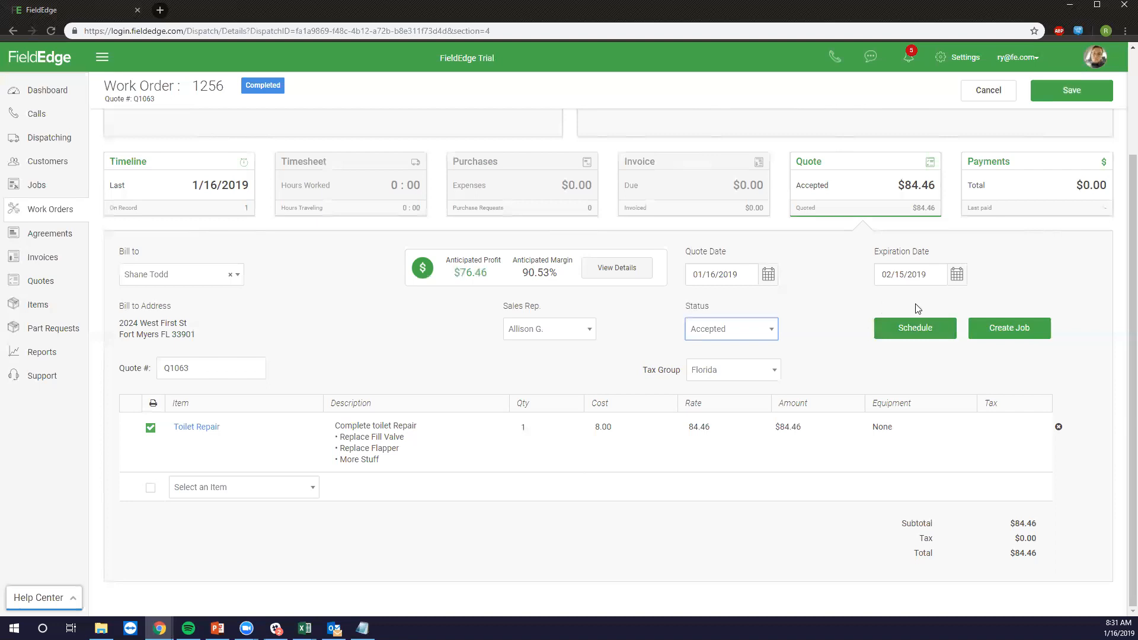
Start scheduling a work order from the accepted quote, setting the task to P - Repair and the priority to High.
click(928, 337)
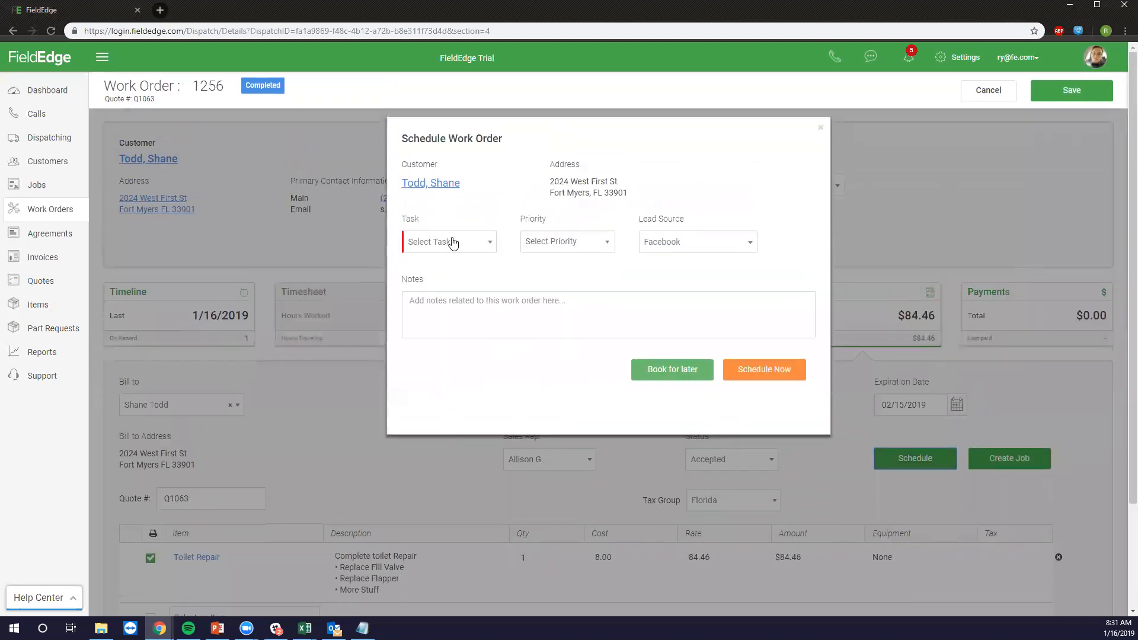
click(452, 241)
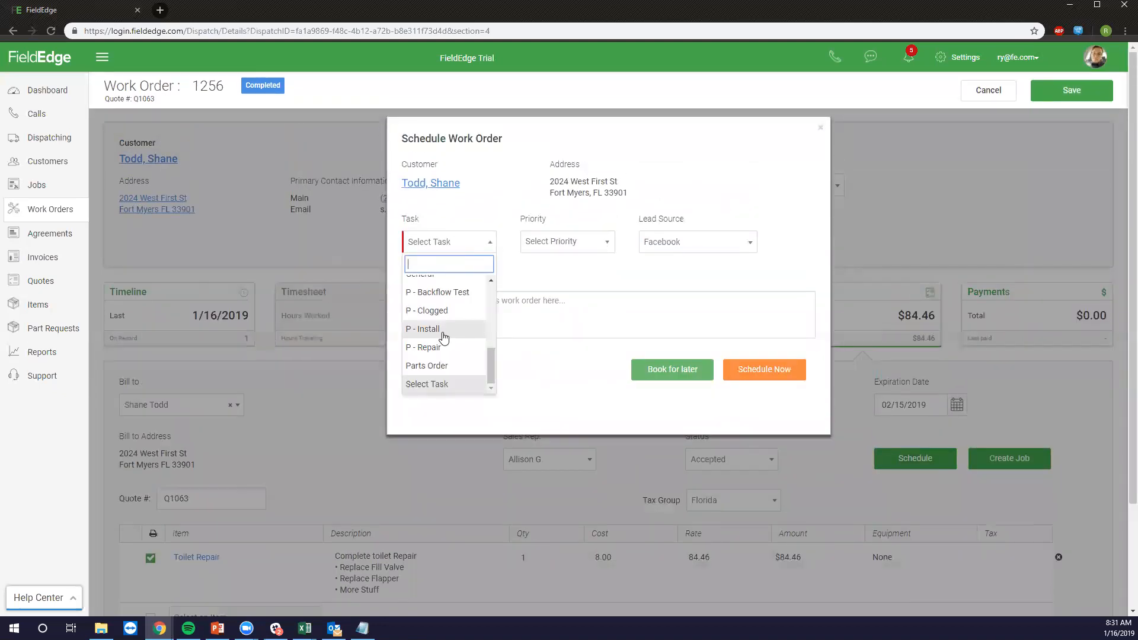
scroll(445, 335, up, 10)
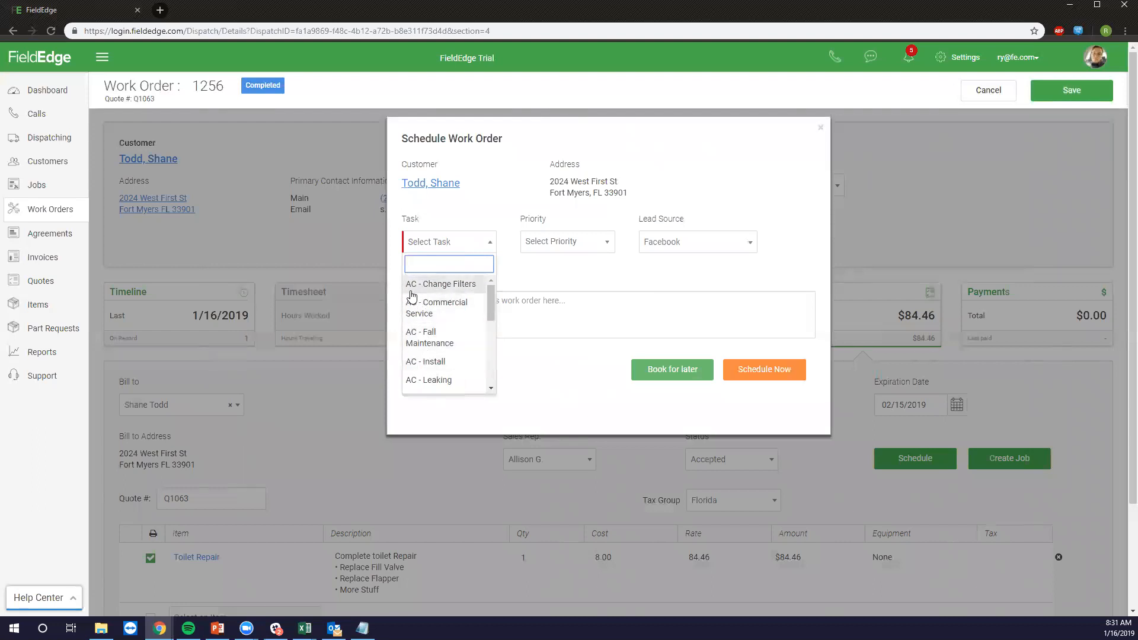
scroll(412, 295, down, 5)
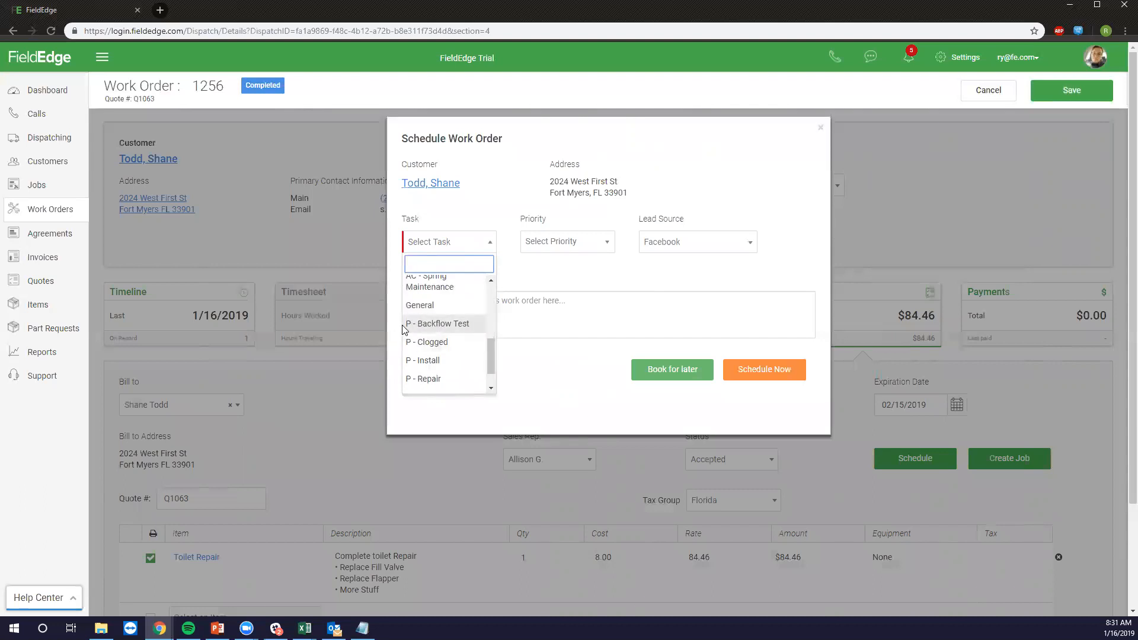
scroll(403, 354, up, 5)
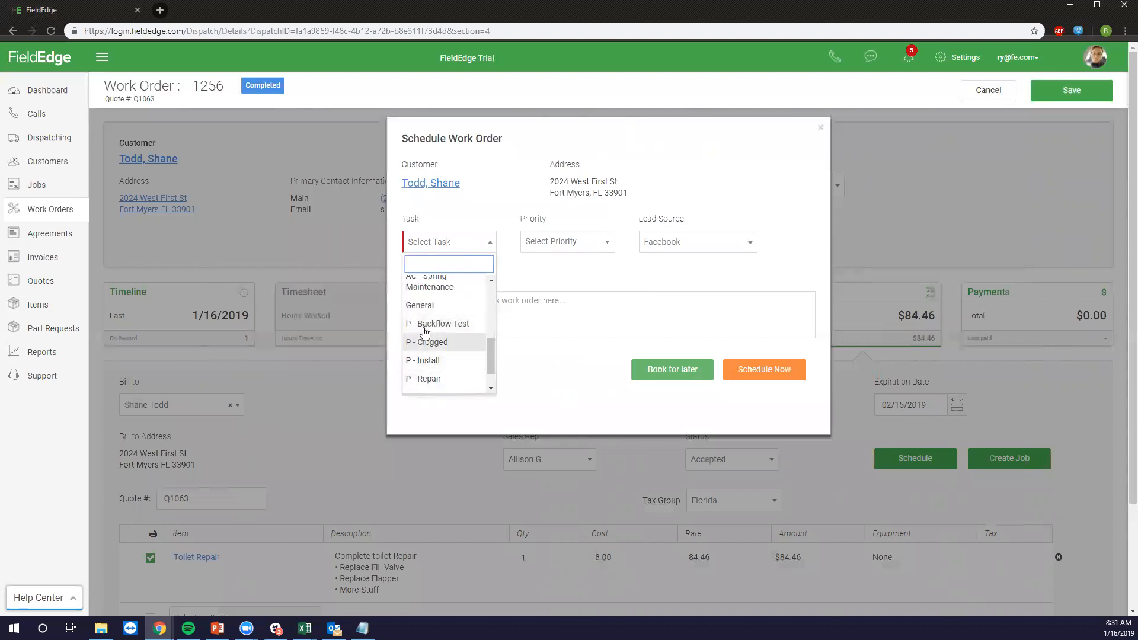
scroll(433, 340, up, 1)
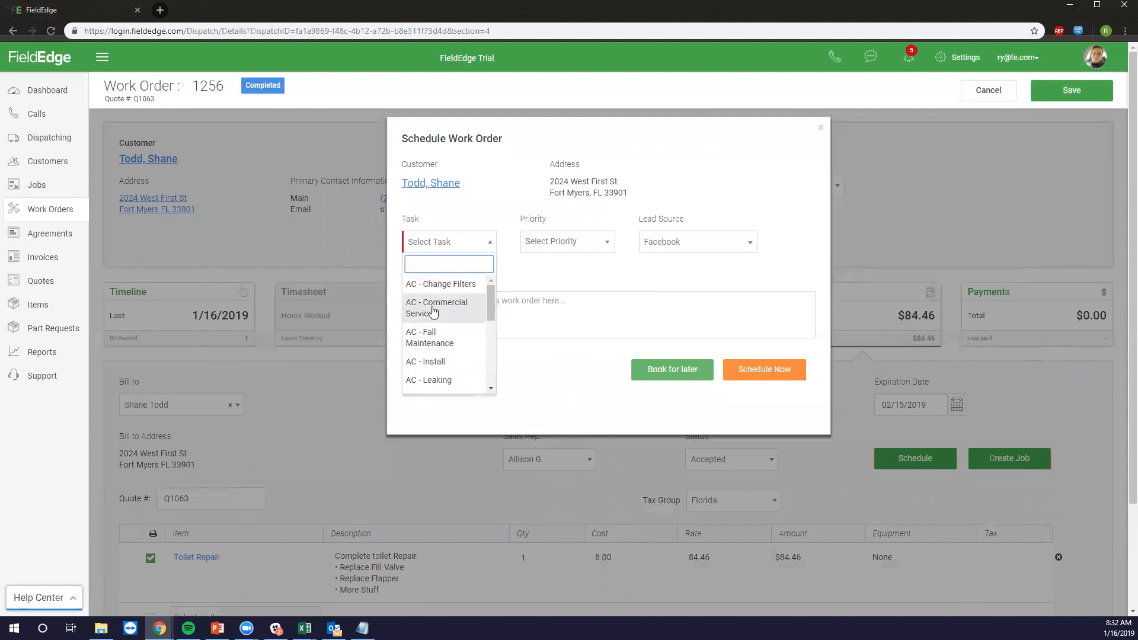
scroll(433, 320, down, 1)
scroll(434, 329, down, 4)
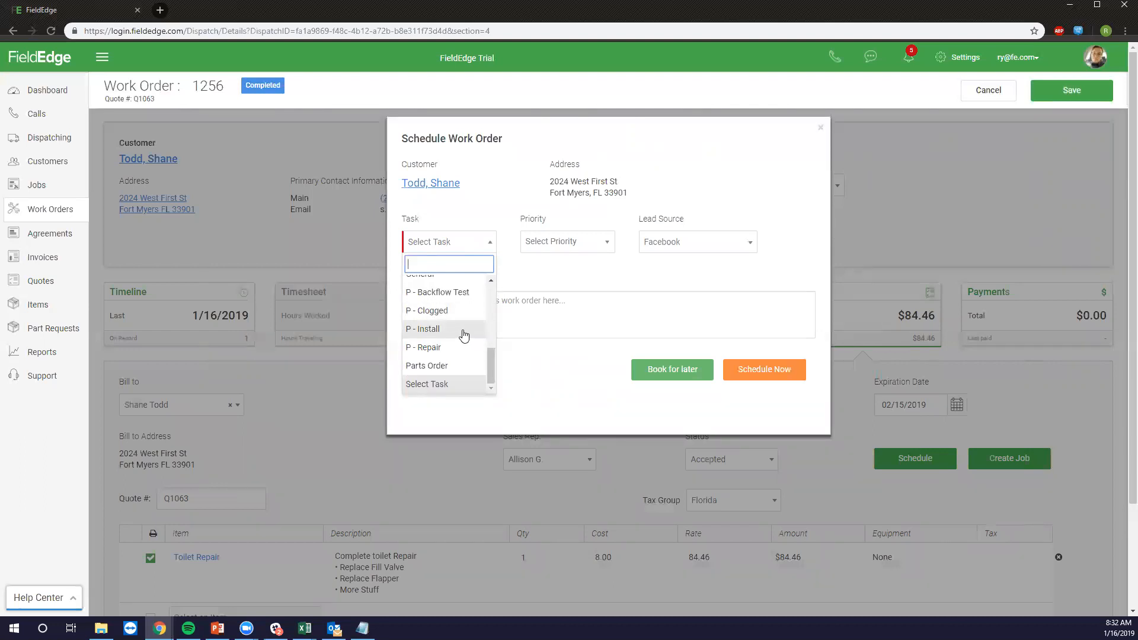
scroll(460, 336, up, 1)
scroll(464, 350, down, 1)
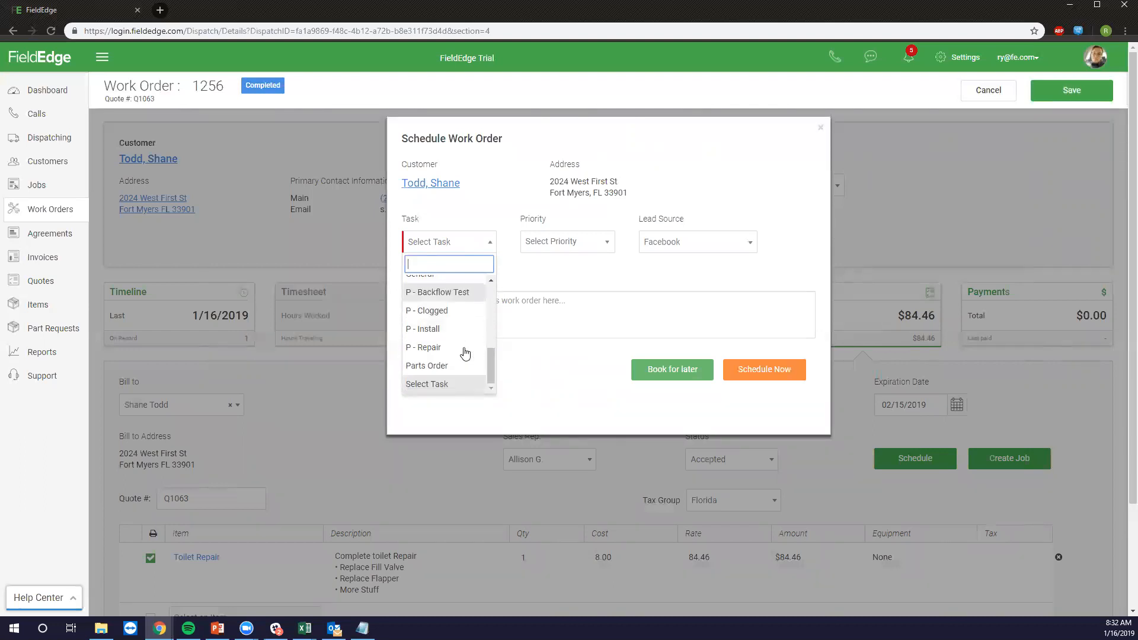
click(427, 350)
click(543, 249)
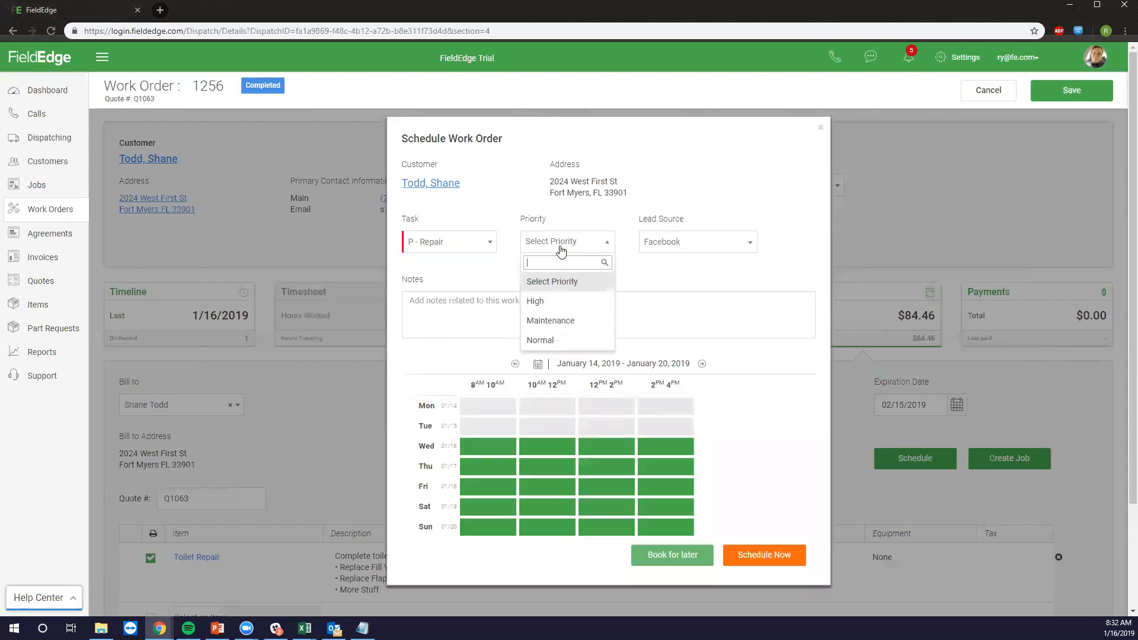
click(535, 300)
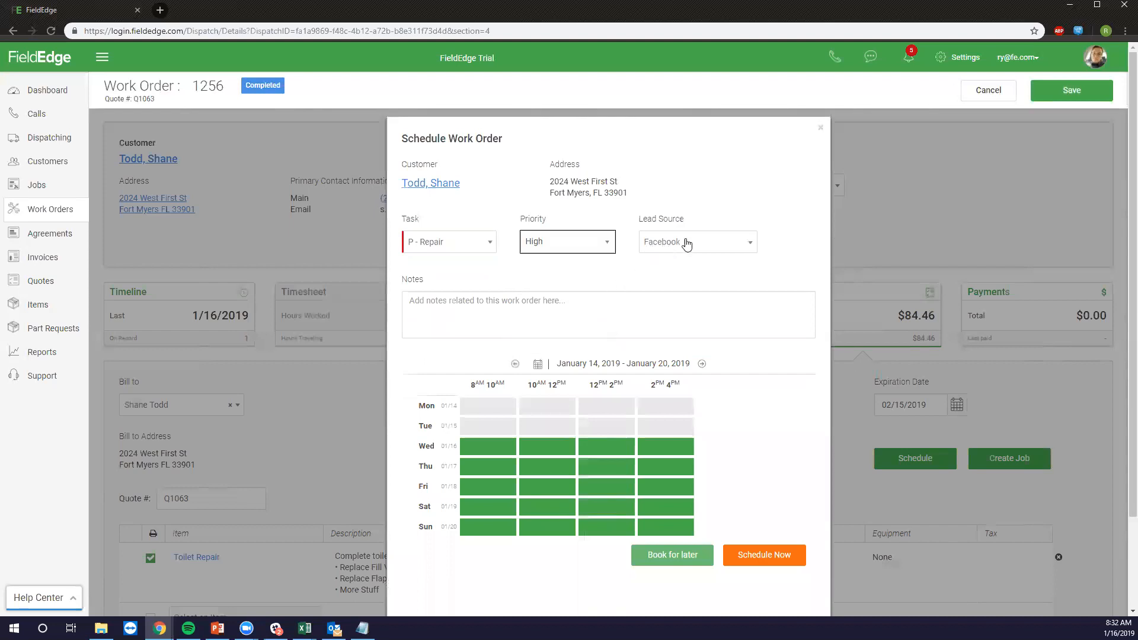
Choose the Wednesday 01/16 slot from 10 AM to 12 PM and book the work order for later.
click(501, 315)
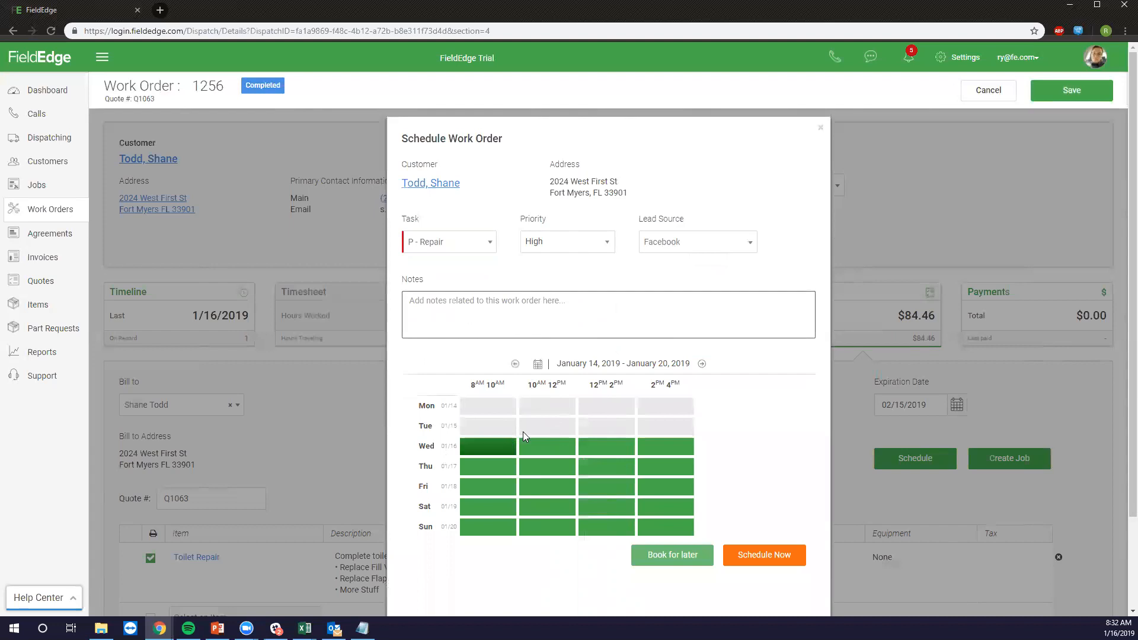
click(530, 458)
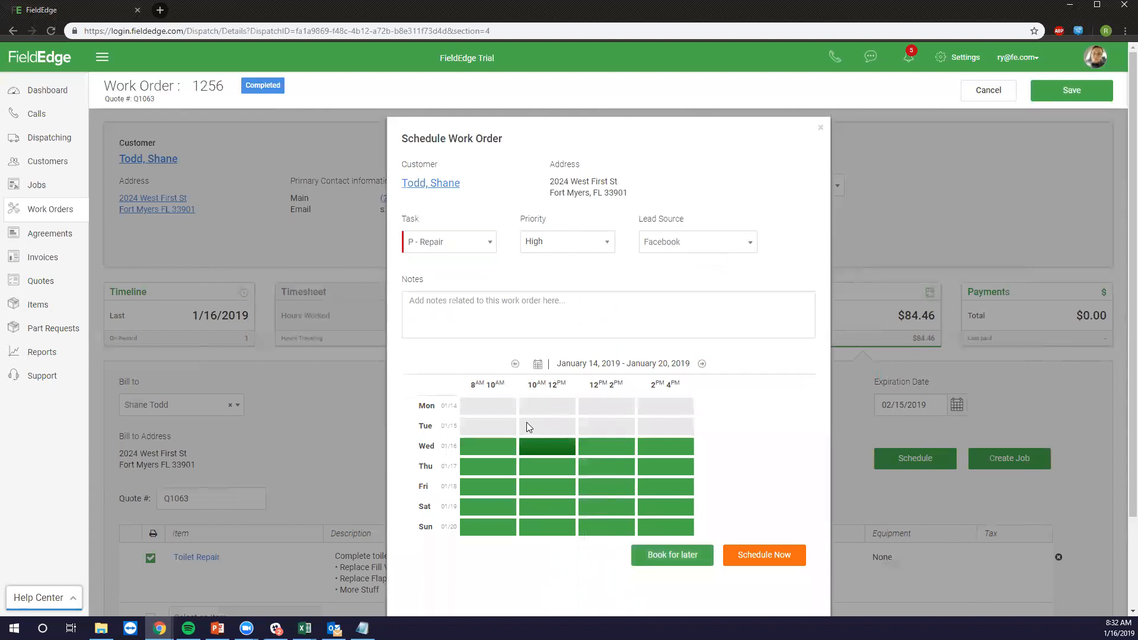
click(649, 557)
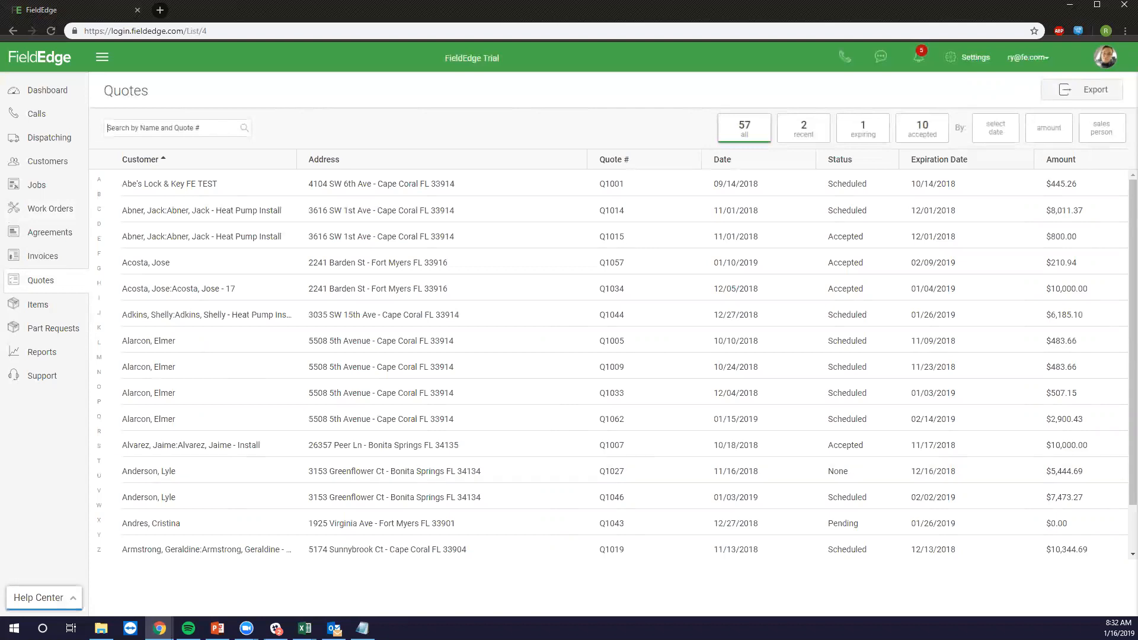
Show the customers filed under K and open the record of the last customer listed.
click(62, 170)
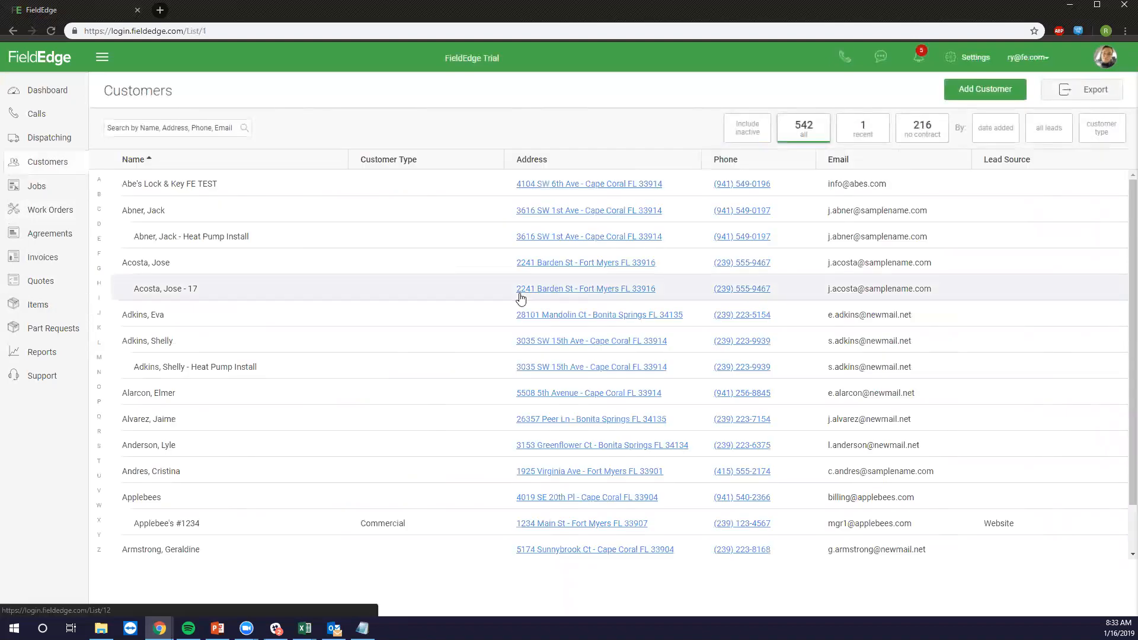
scroll(408, 412, down, 1)
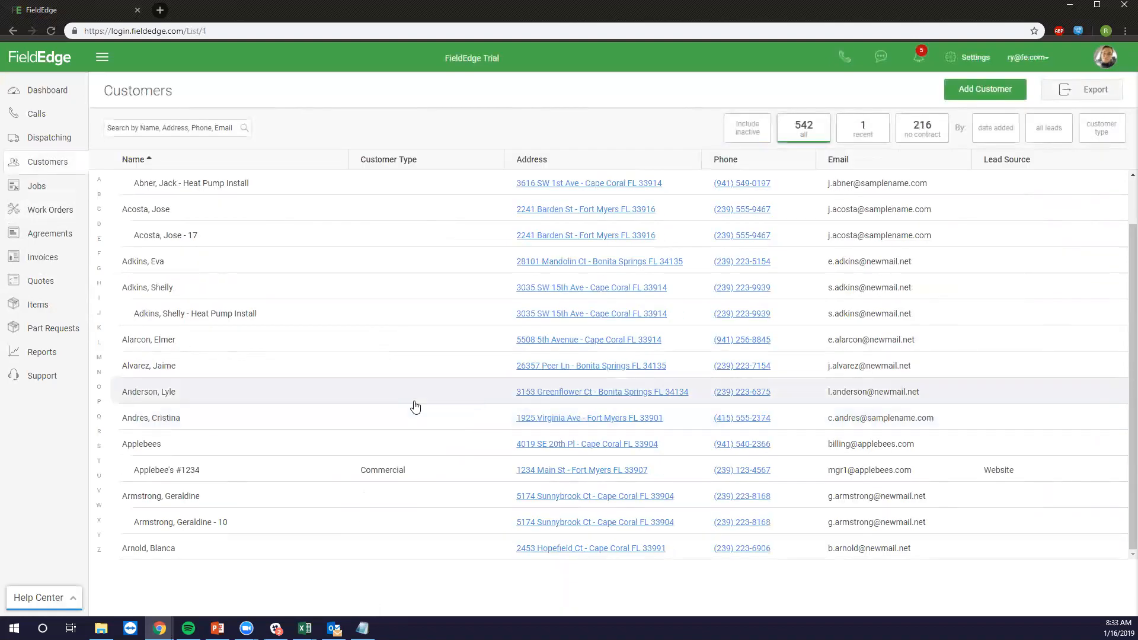
click(99, 327)
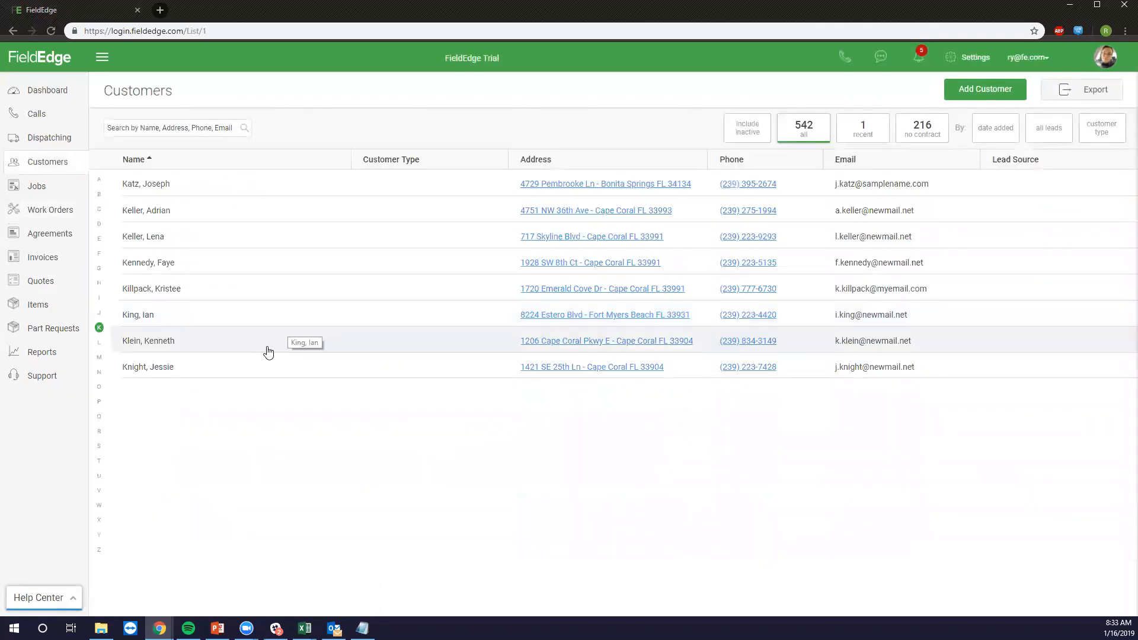
click(219, 377)
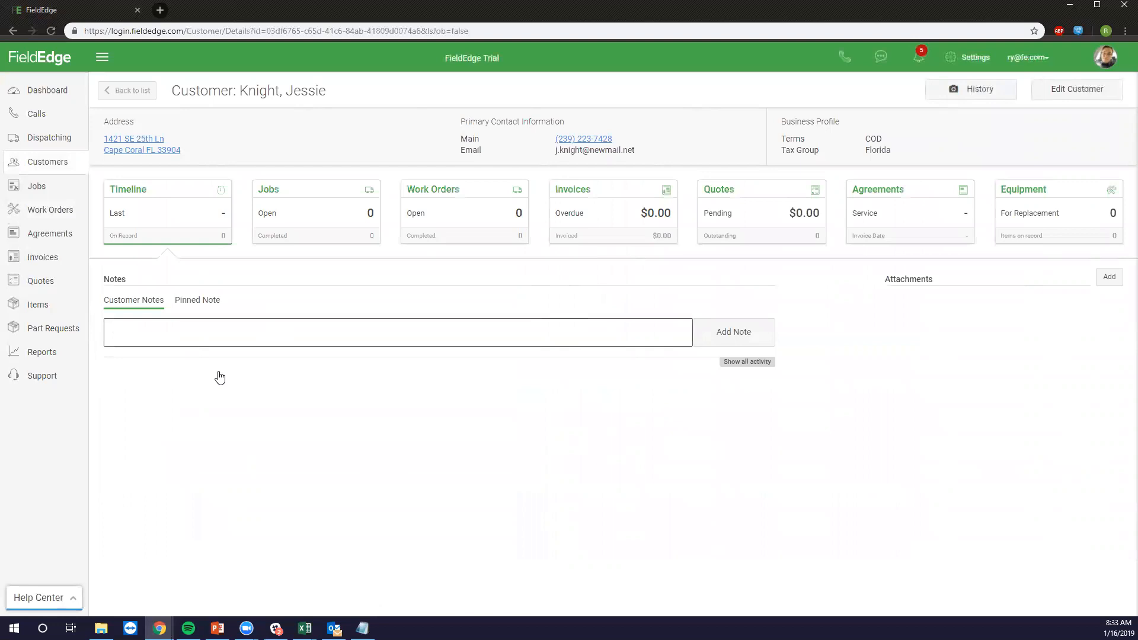
Start a new invoice from the customer's invoices section.
click(609, 242)
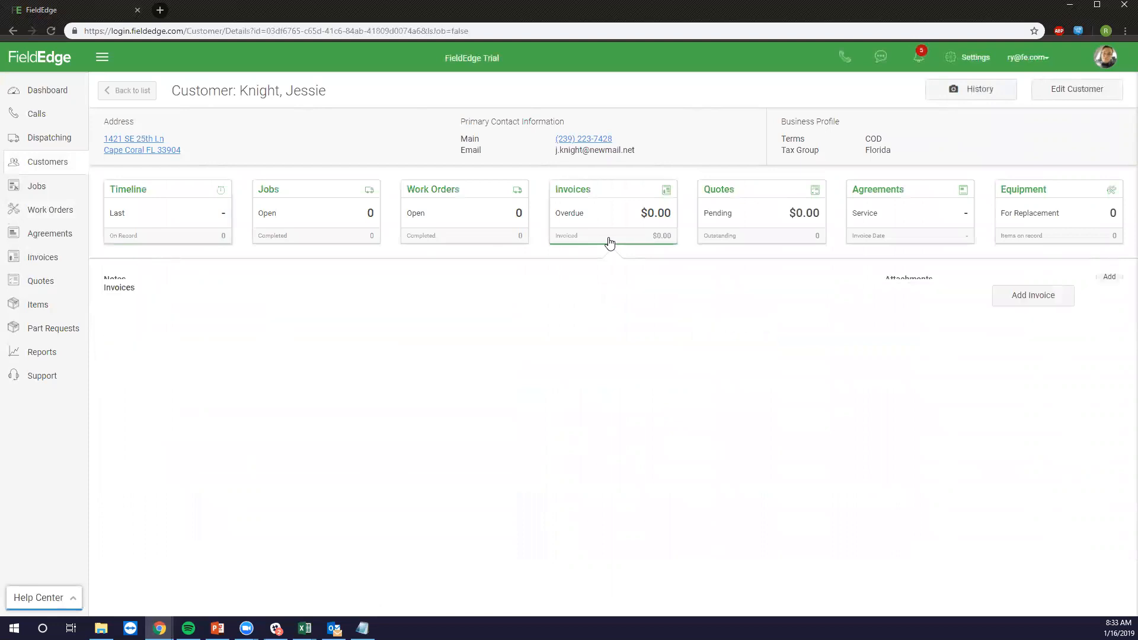
click(1010, 295)
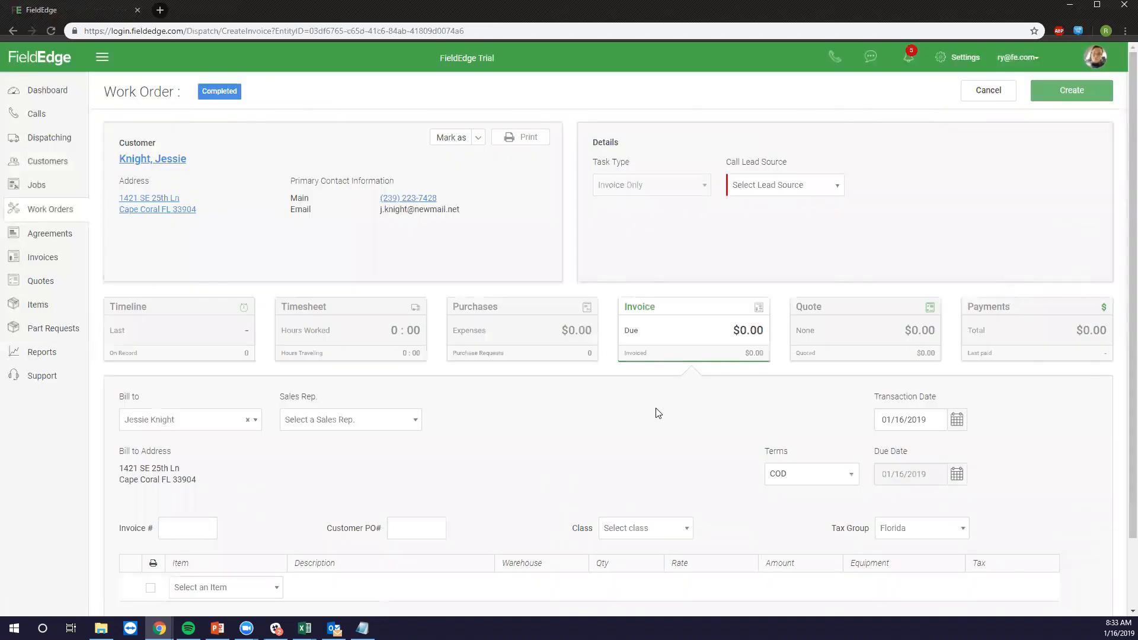
scroll(711, 356, down, 2)
scroll(771, 237, up, 2)
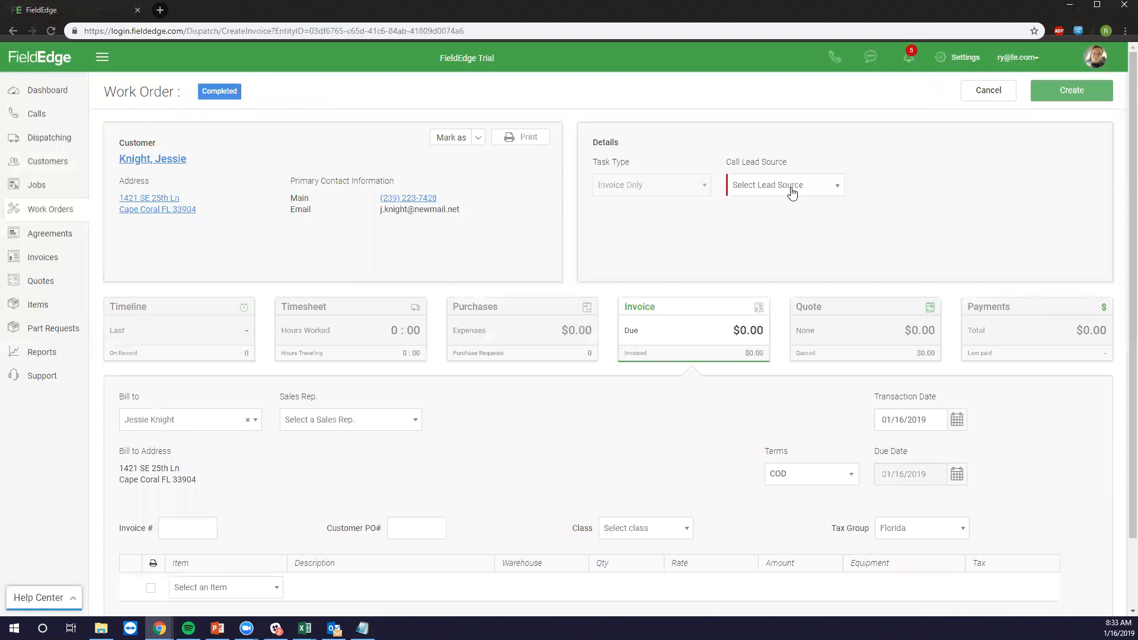
Set the invoice's call lead source to Google and assign its sales representative.
click(790, 187)
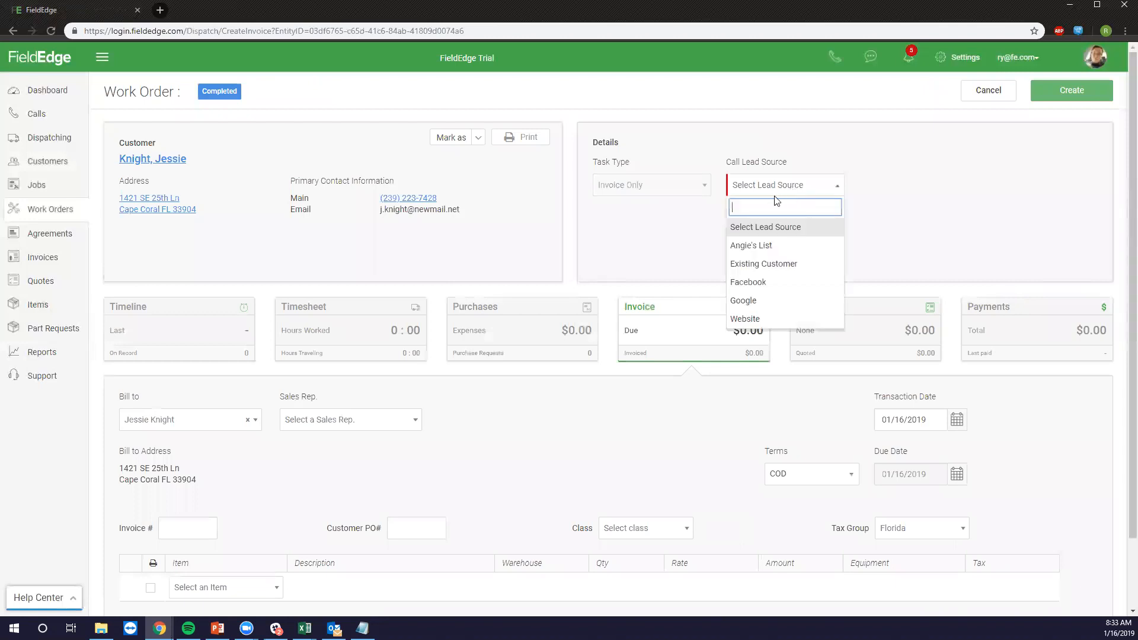
click(751, 301)
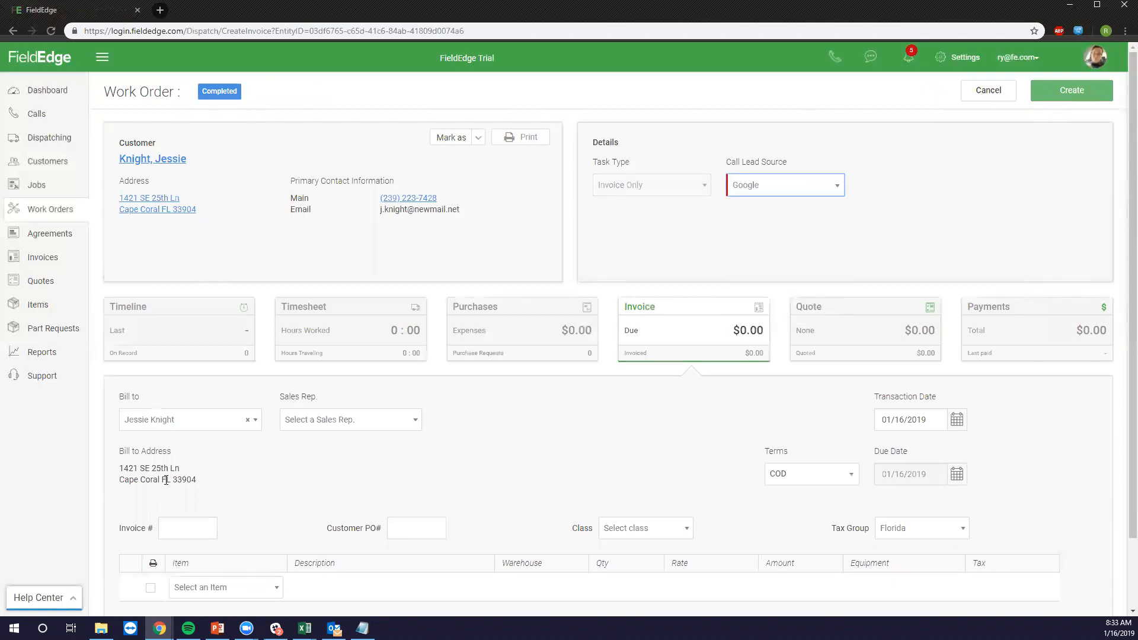
click(375, 422)
click(323, 516)
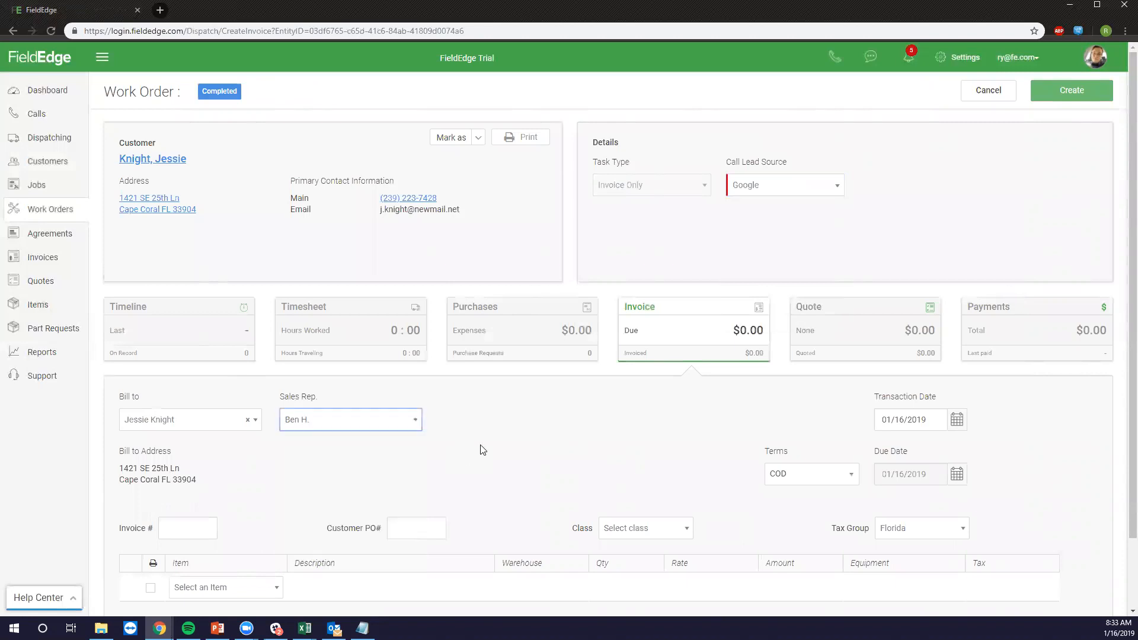
Find the Toilet Repair item and add it as a line on the invoice.
scroll(571, 435, down, 1)
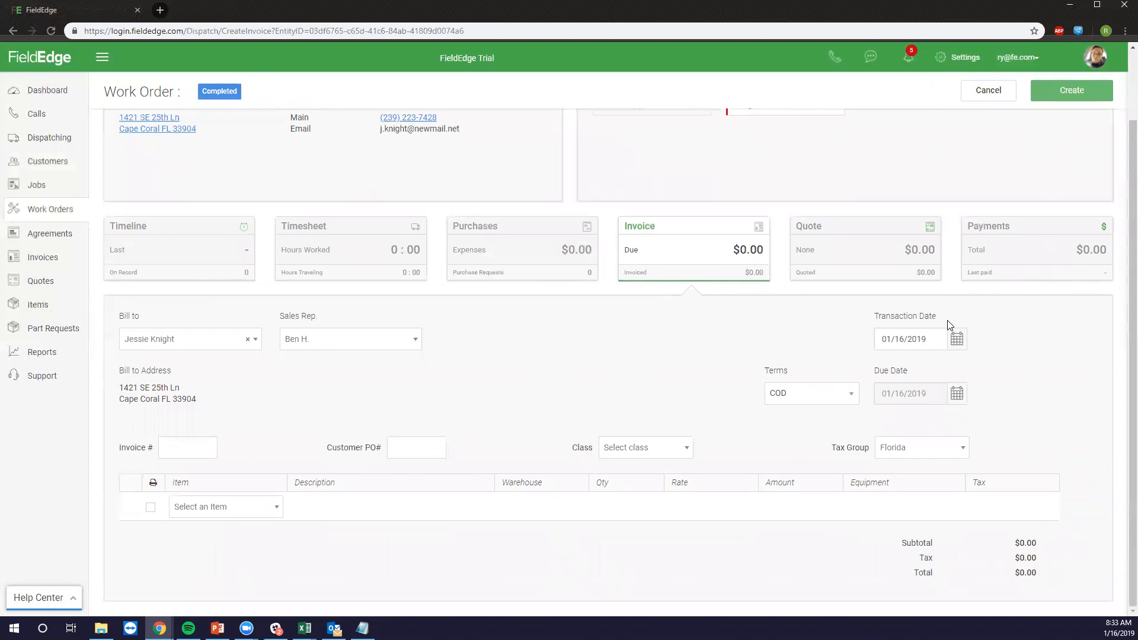
click(239, 512)
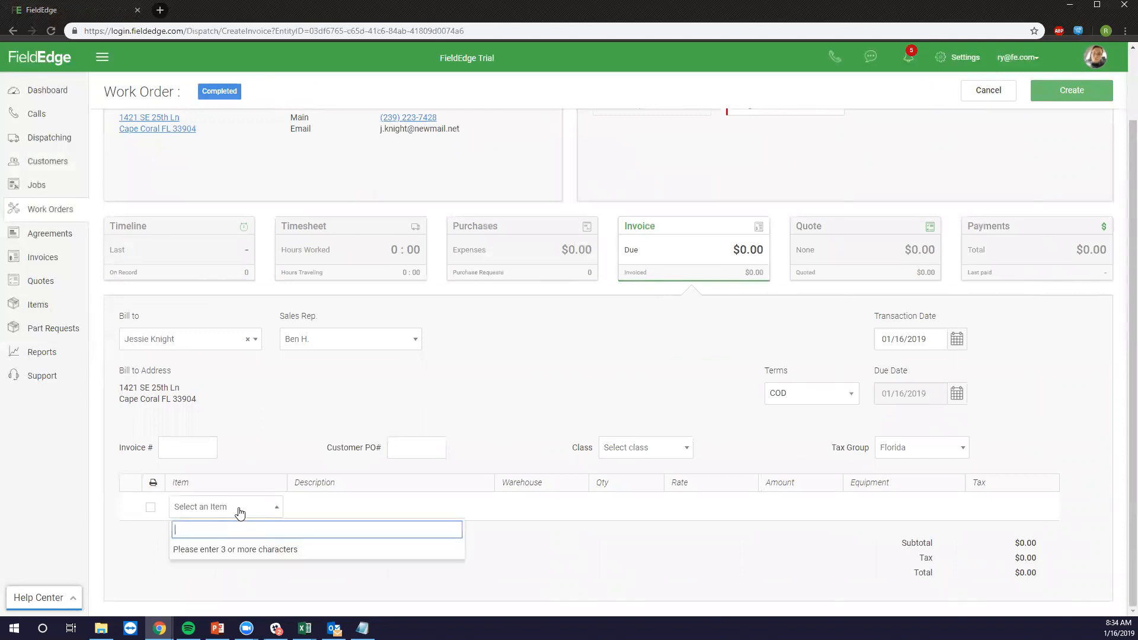
text(Toilet Rep)
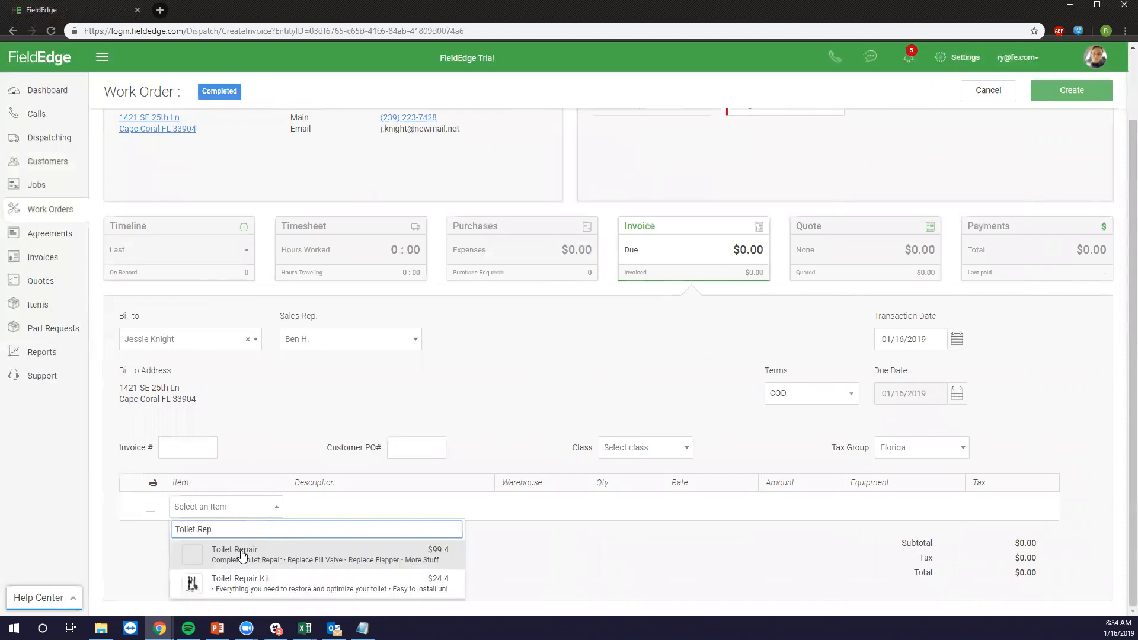
click(242, 554)
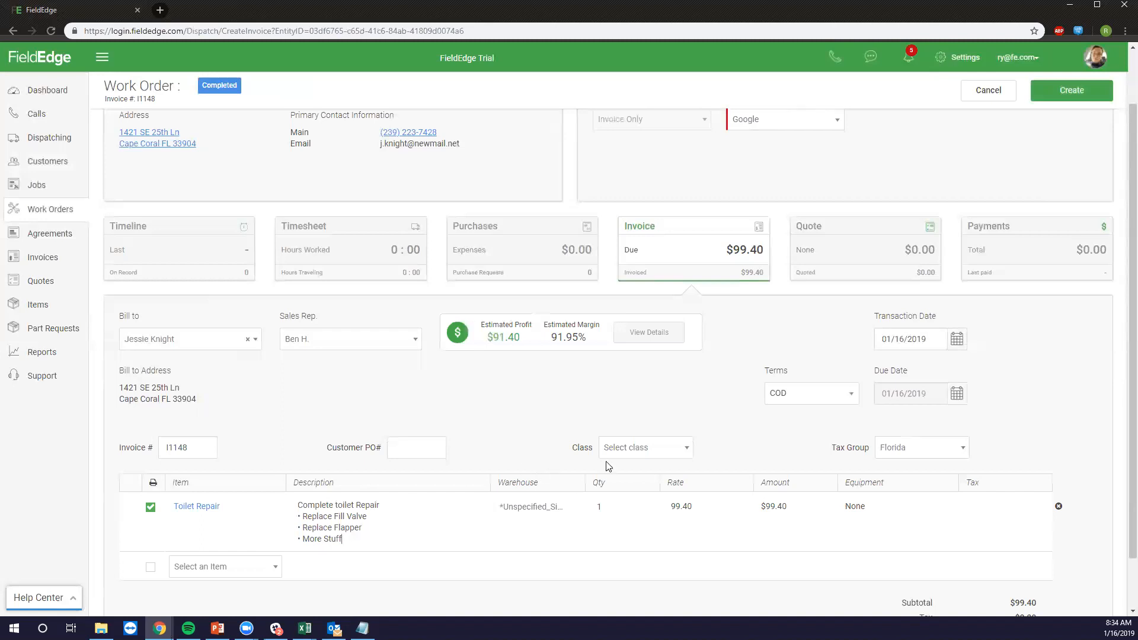
Examine the Class, Tax Group and Terms choices available for the invoice without changing them.
click(661, 454)
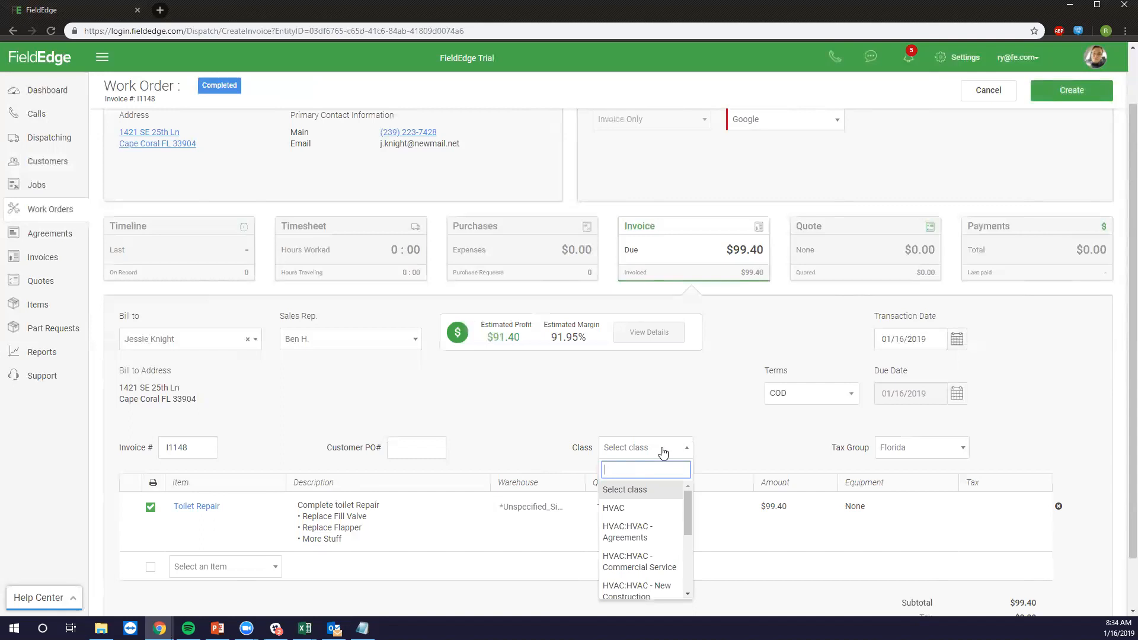
click(801, 438)
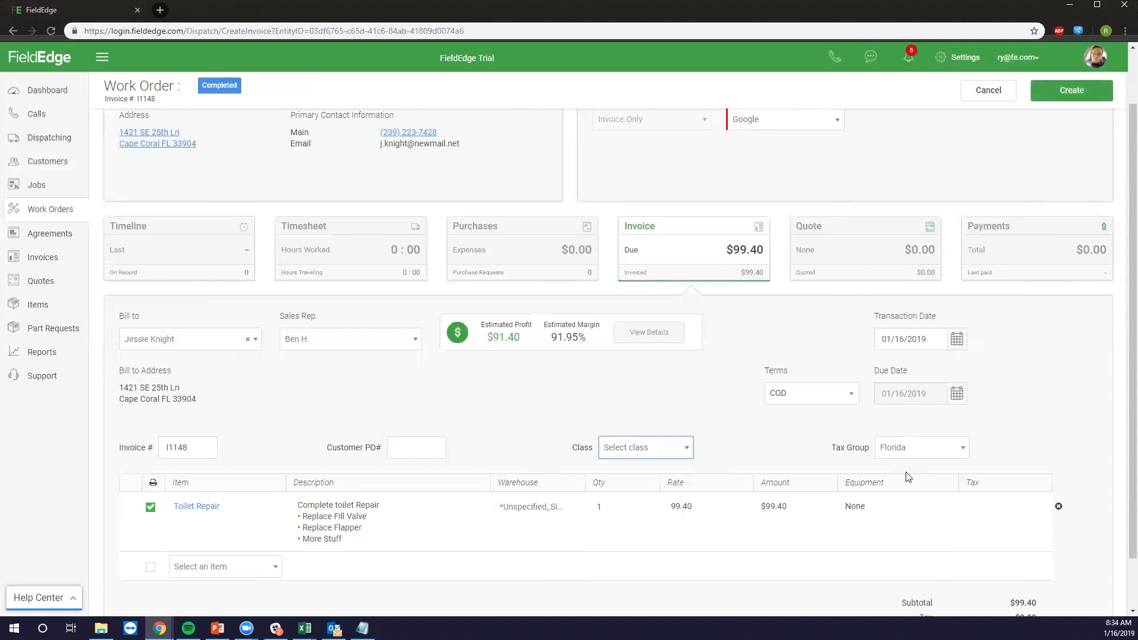
click(939, 453)
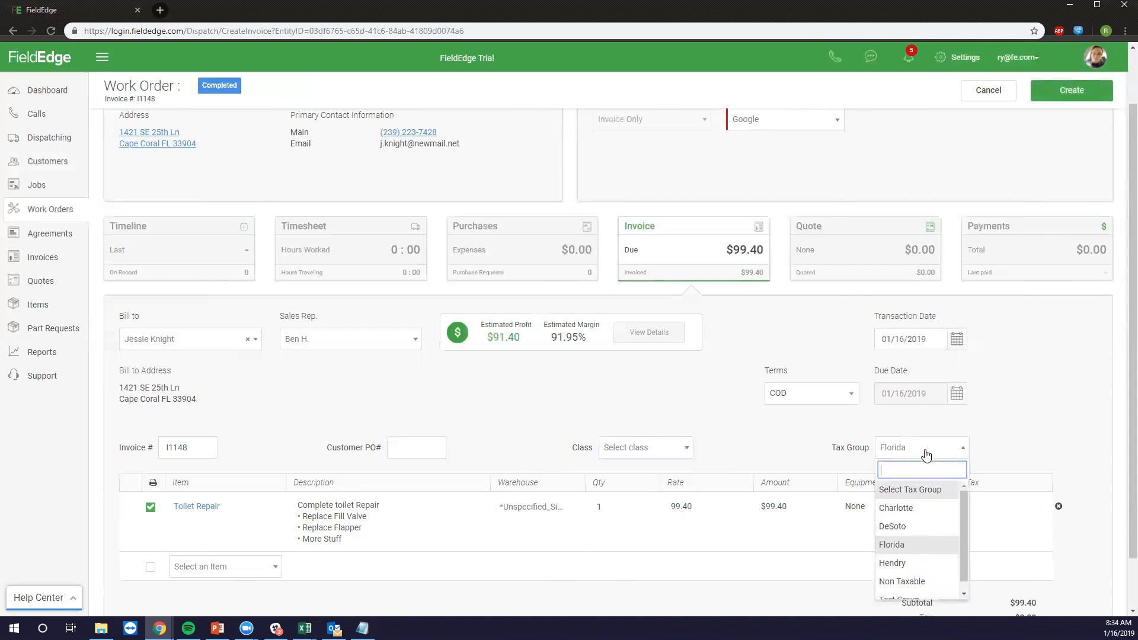
click(902, 440)
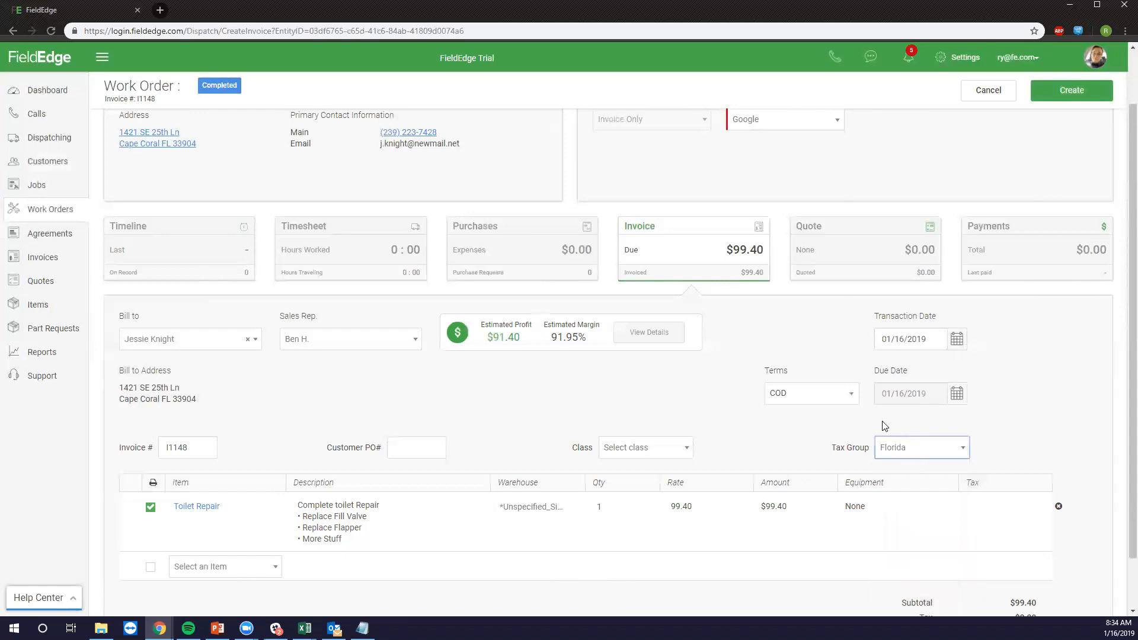
click(834, 392)
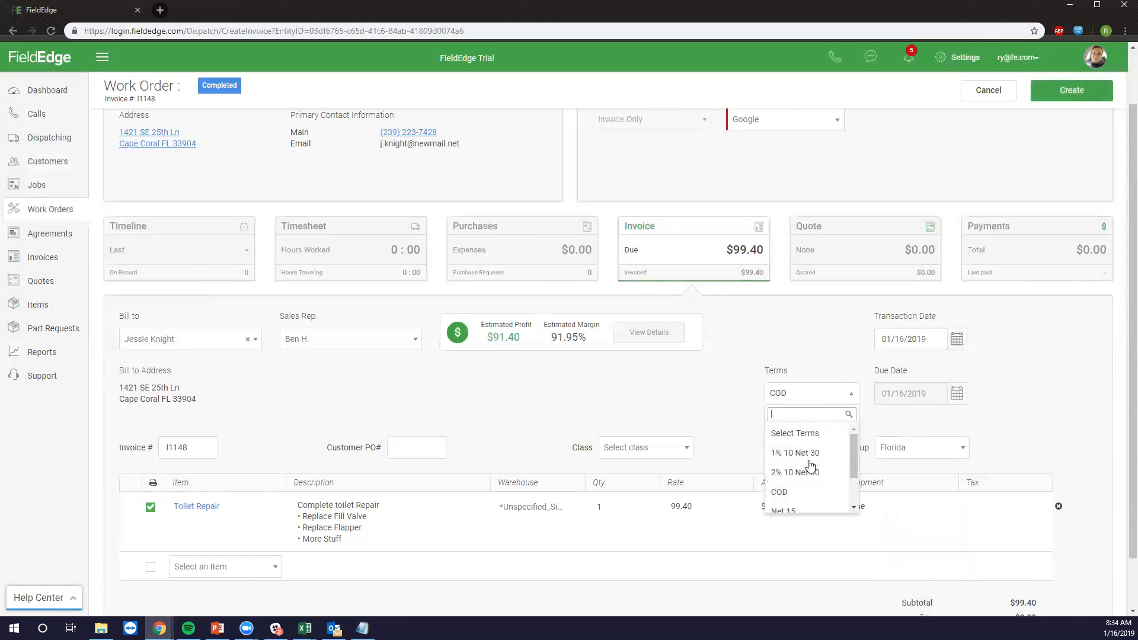
scroll(812, 471, down, 2)
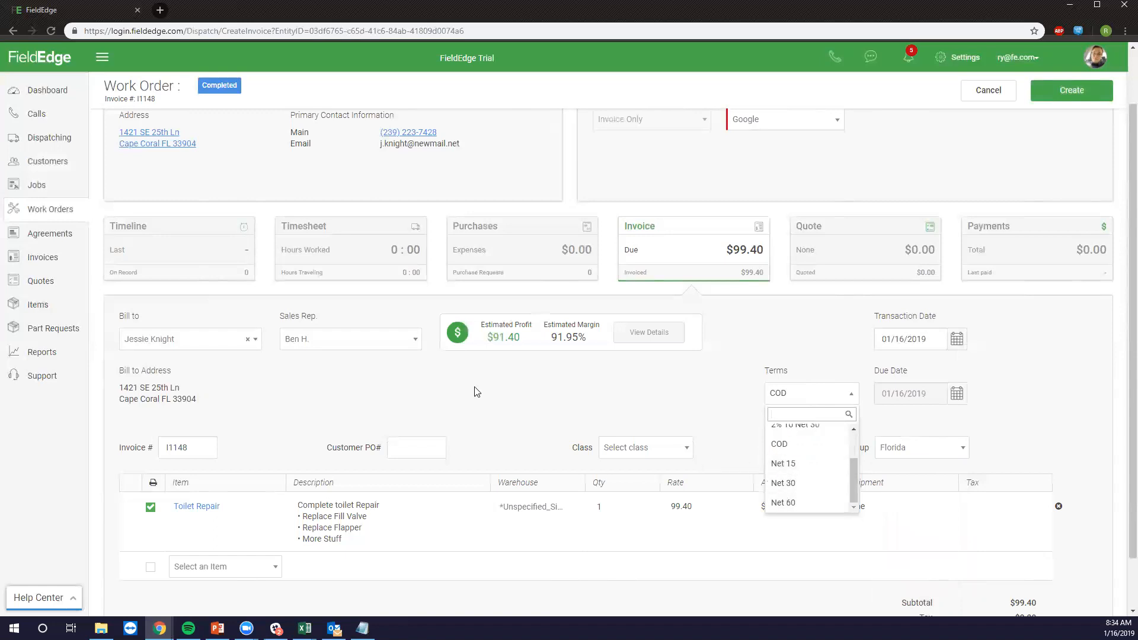
scroll(838, 448, up, 1)
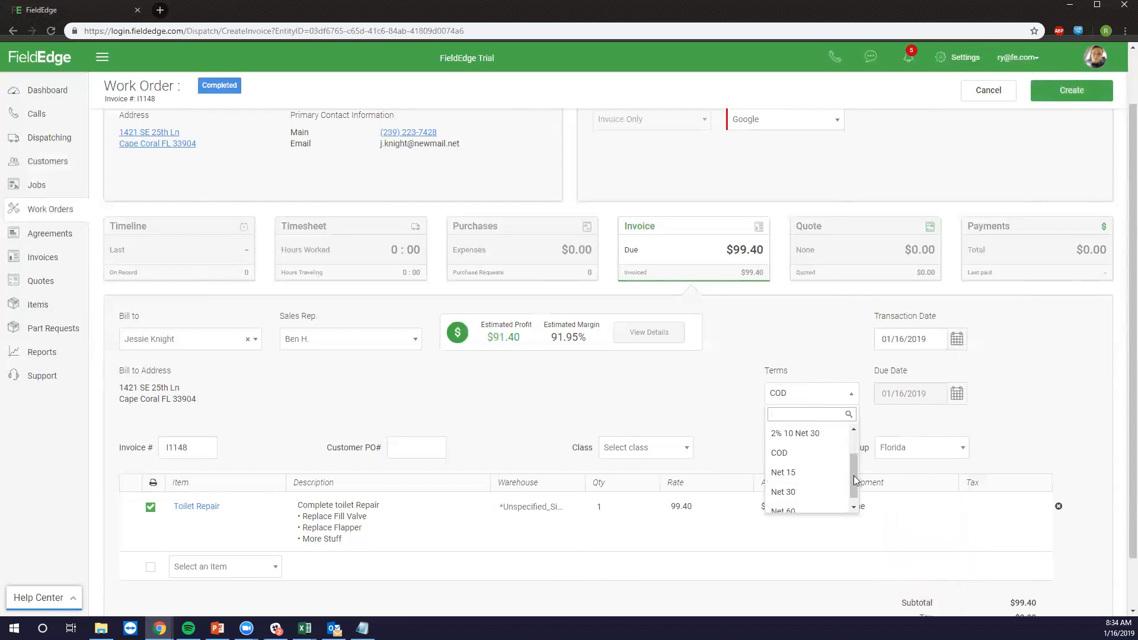
click(852, 395)
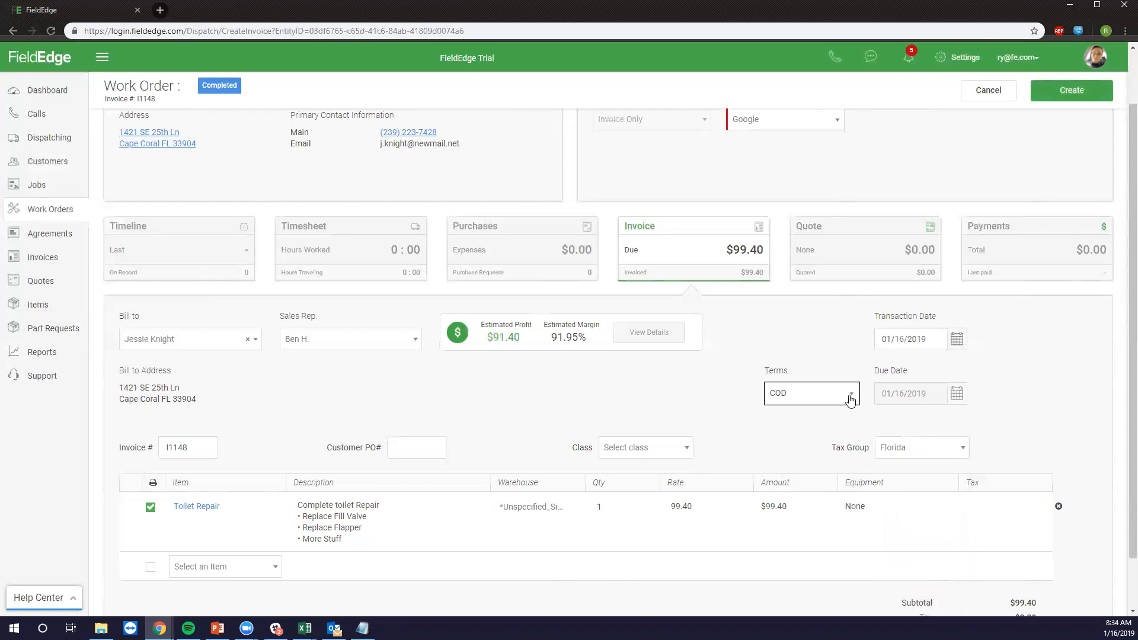
Review the Toilet Repair line and the invoice totals, and create the invoice.
scroll(751, 378, down, 1)
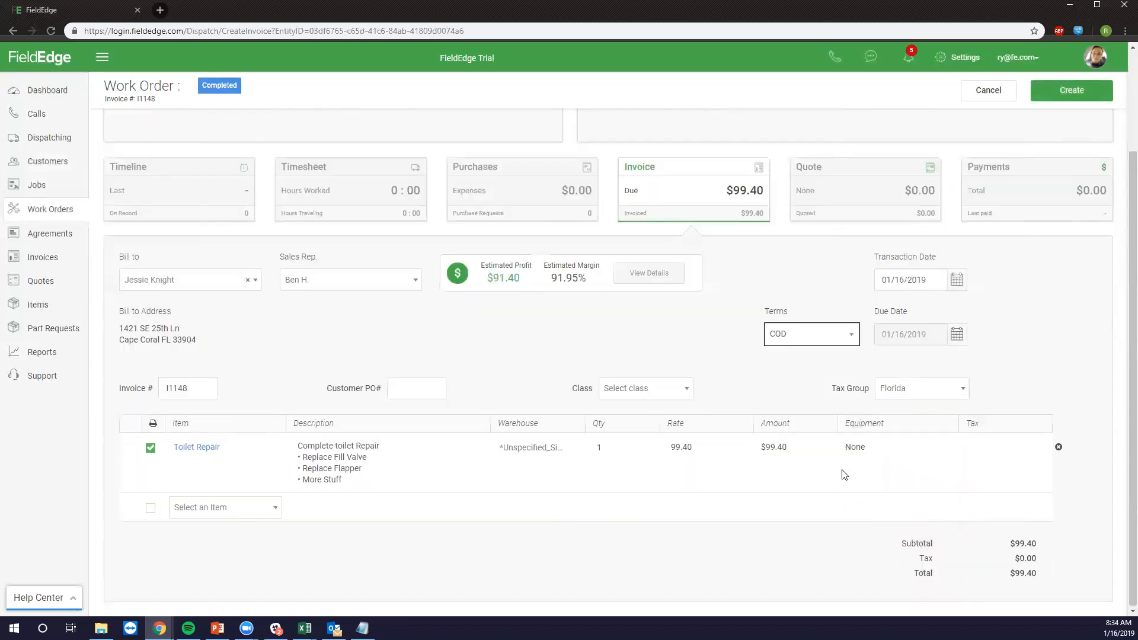
scroll(653, 428, up, 1)
scroll(634, 438, up, 1)
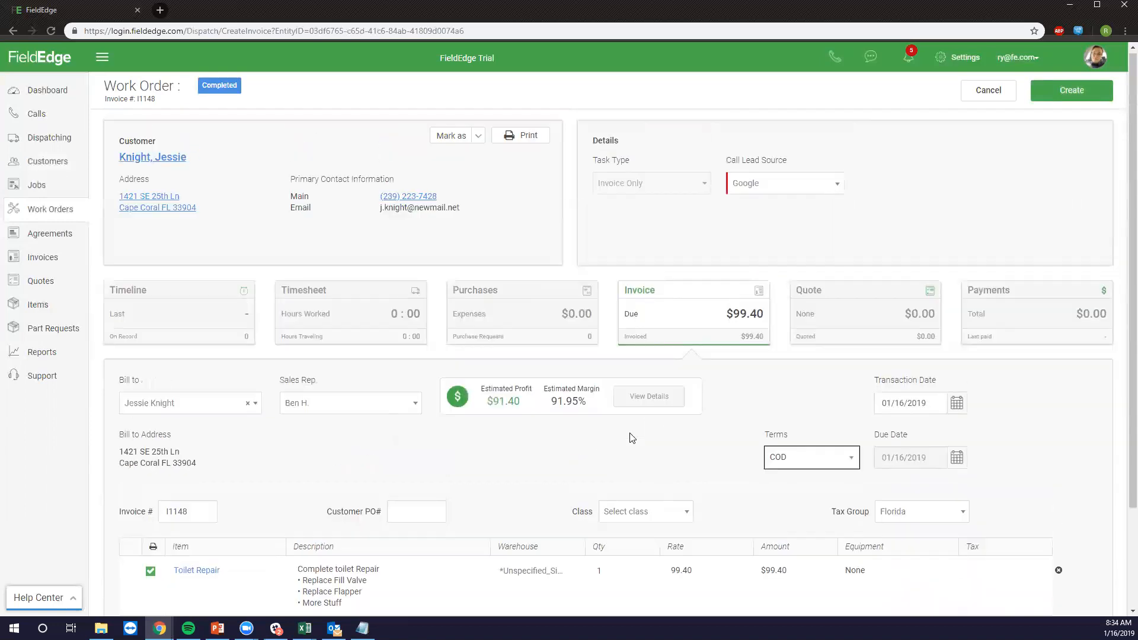
scroll(709, 455, down, 2)
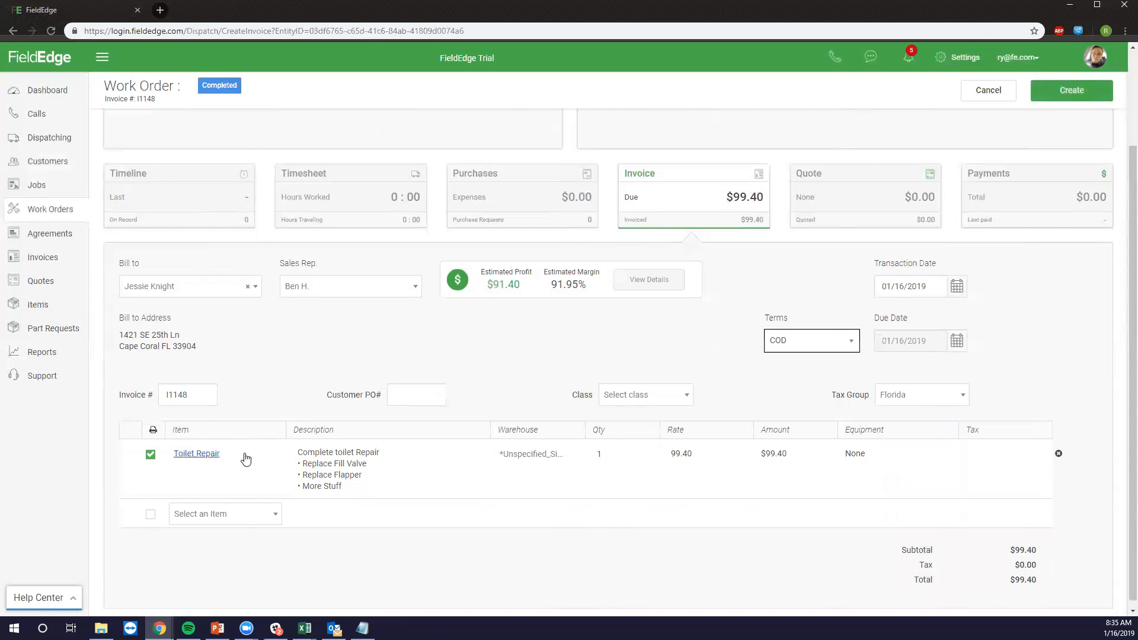
click(200, 457)
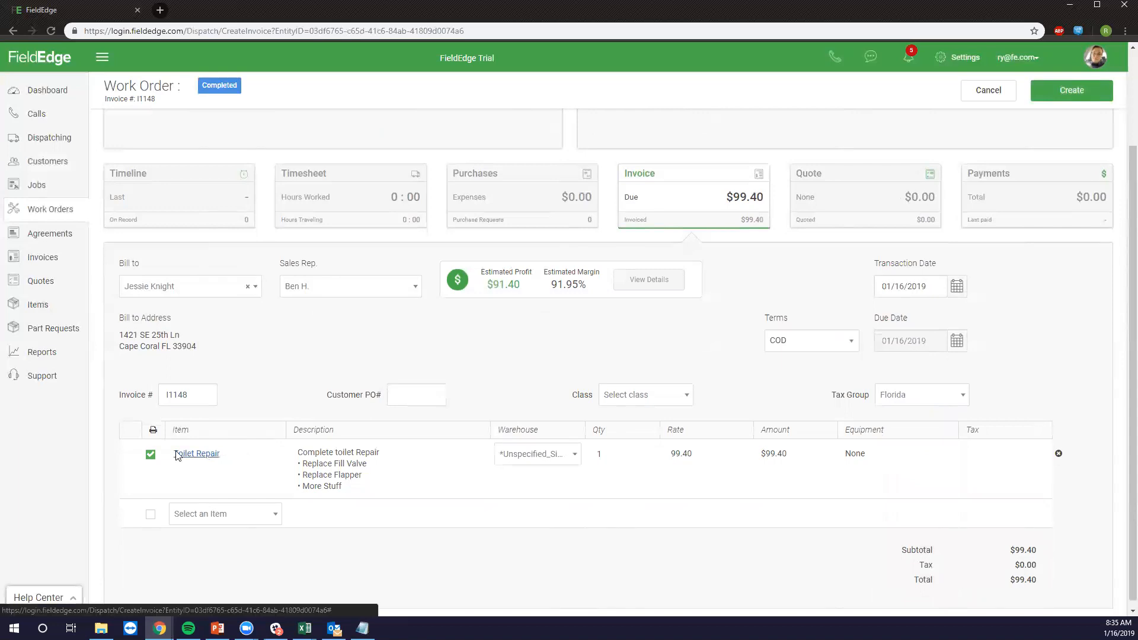
click(769, 481)
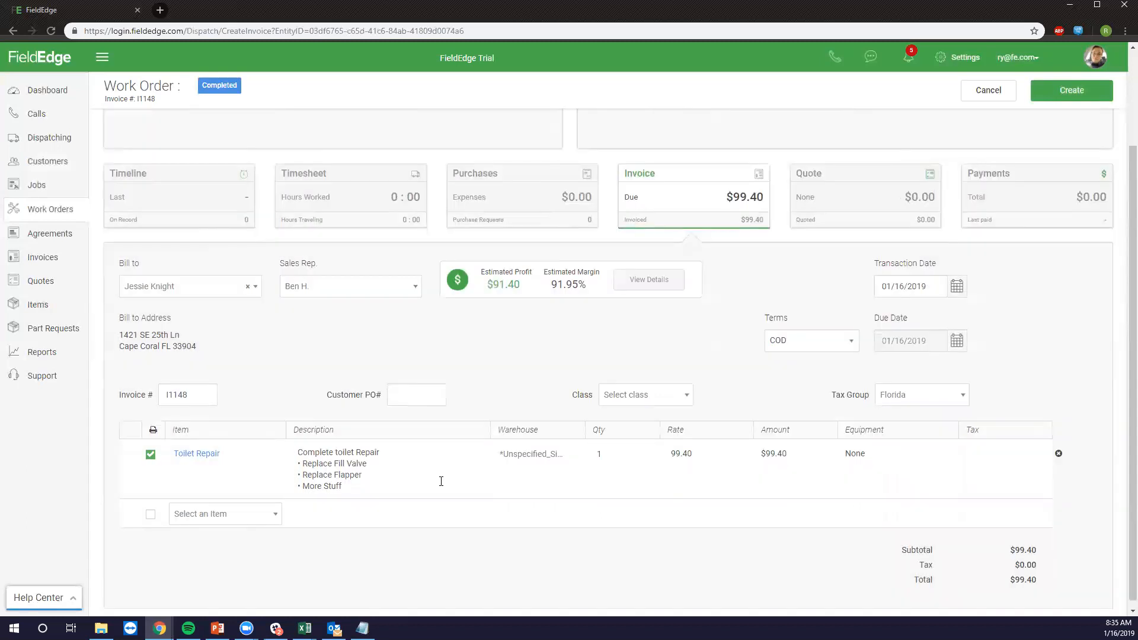
scroll(635, 308, down, 1)
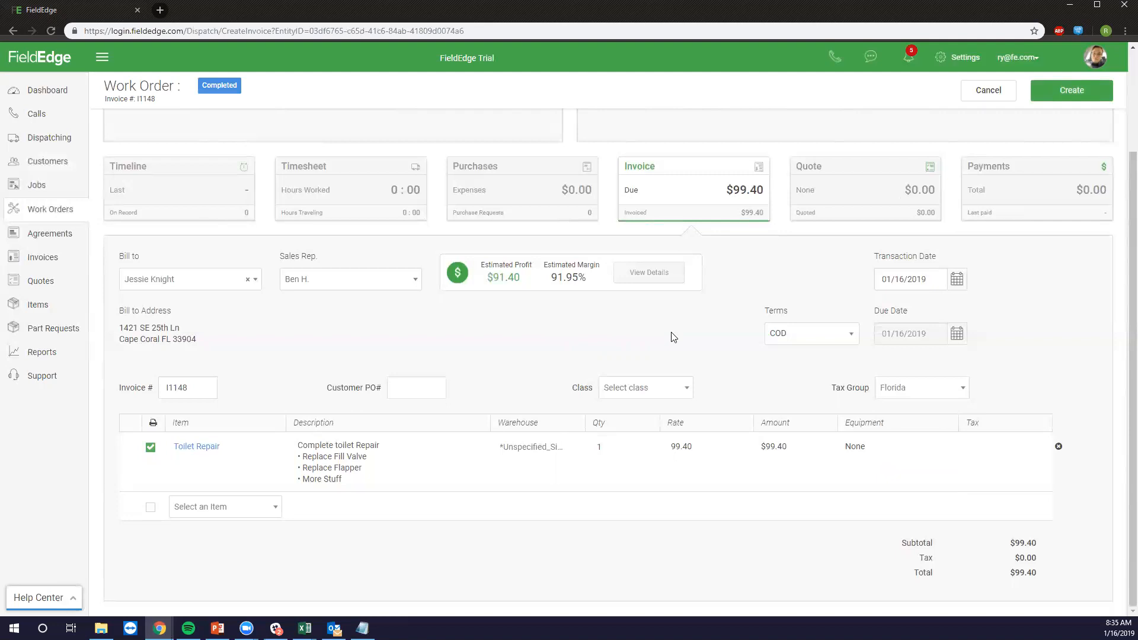
click(1066, 92)
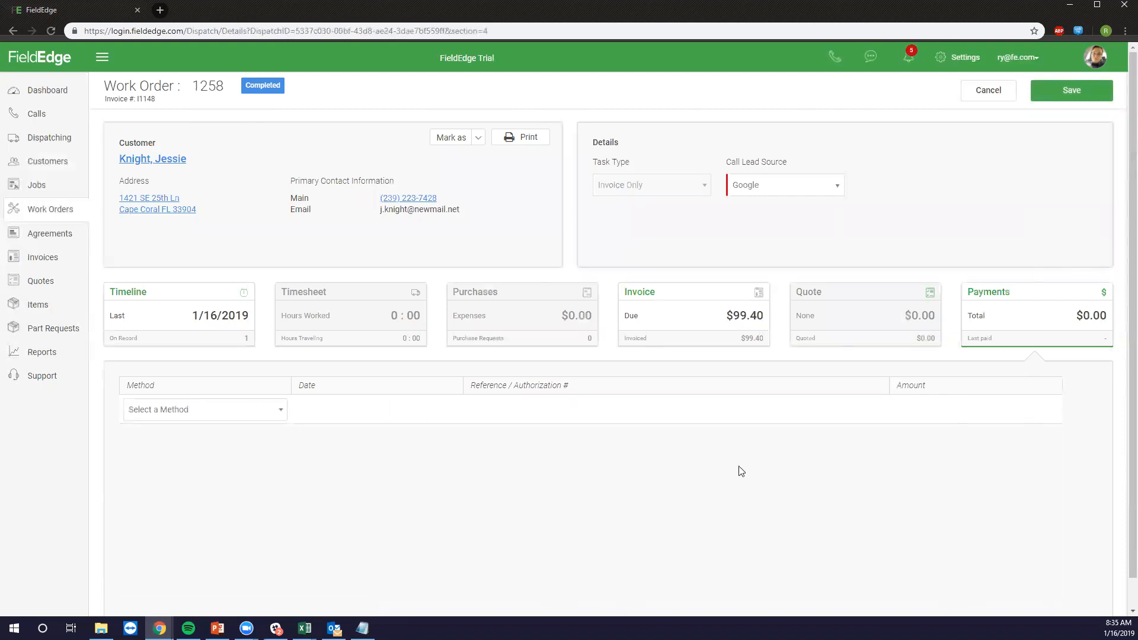
Record a check payment with reference number 8675 for the full invoice amount of 99.40.
click(185, 414)
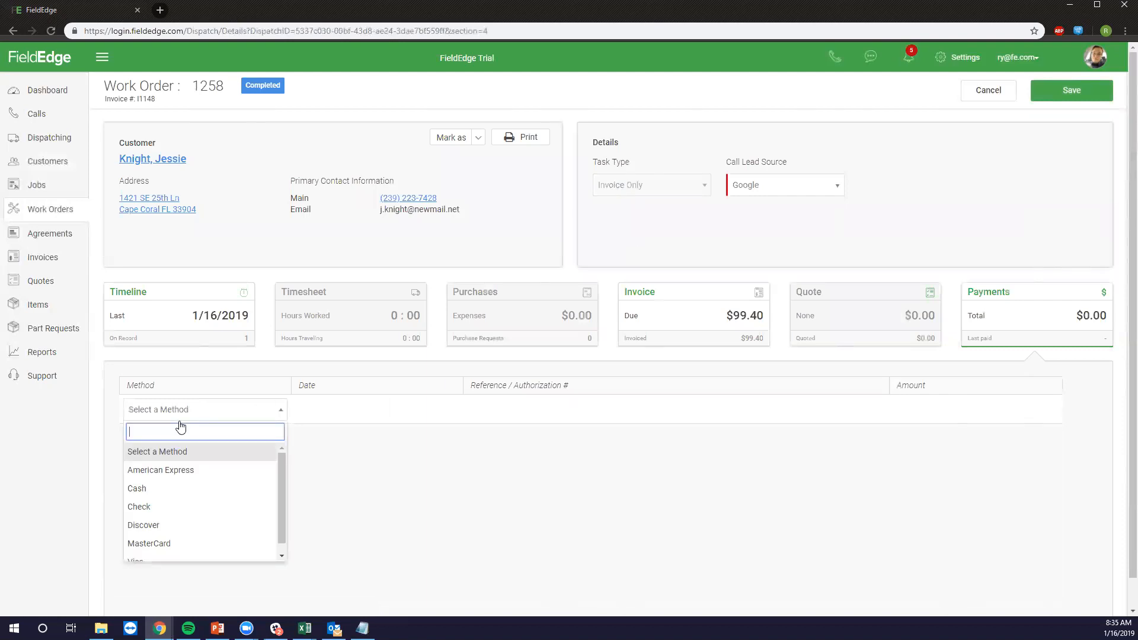
click(159, 507)
click(512, 411)
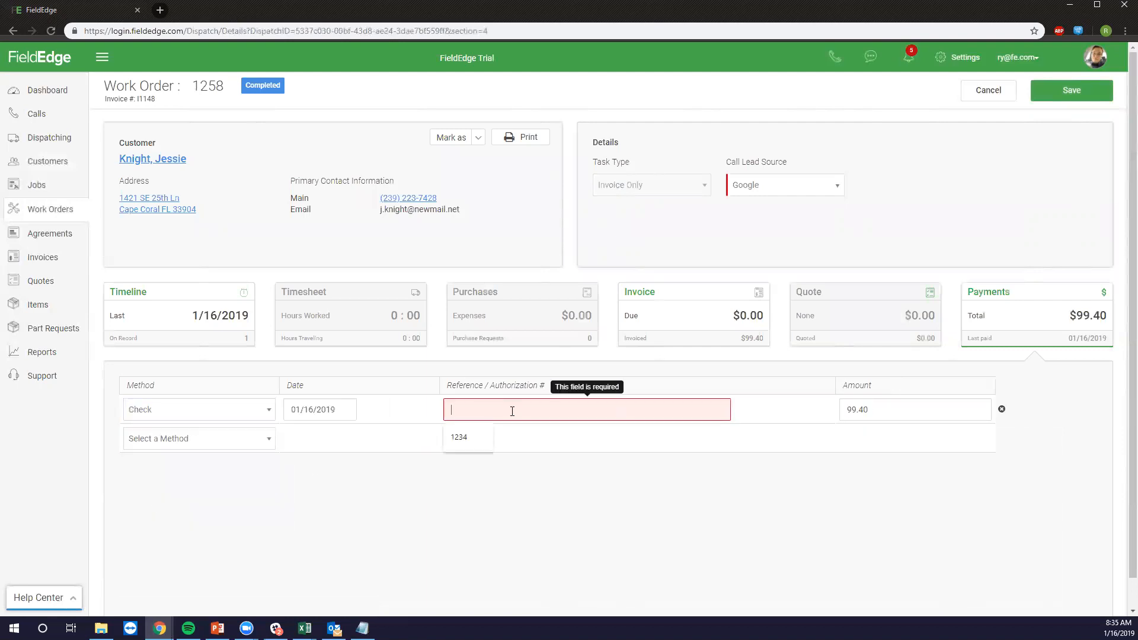
text(8675)
click(841, 418)
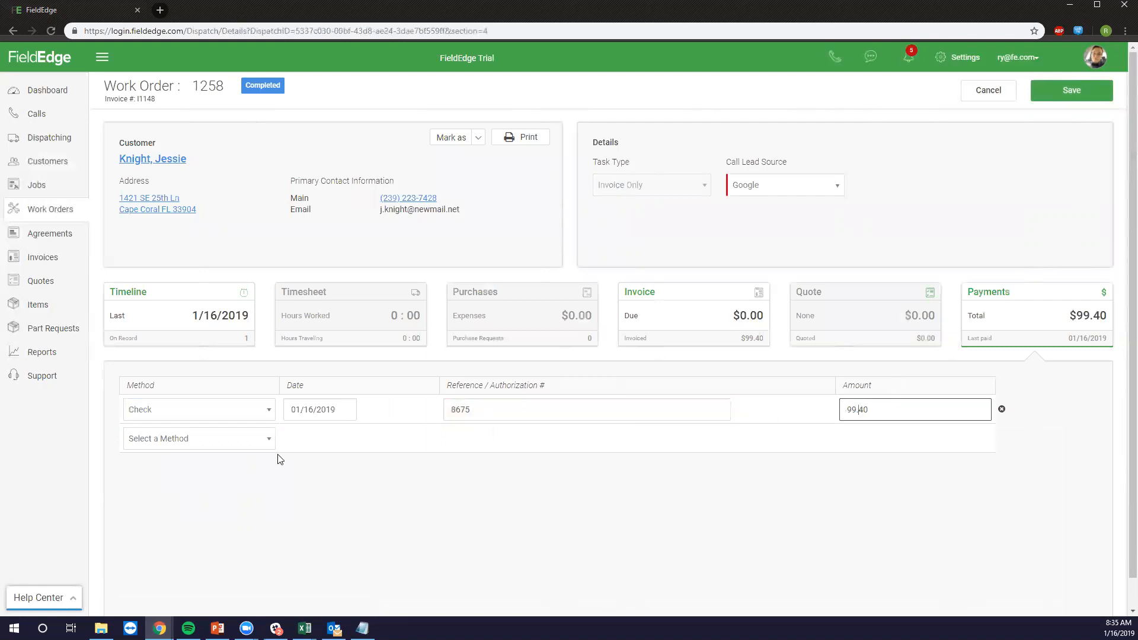
click(376, 489)
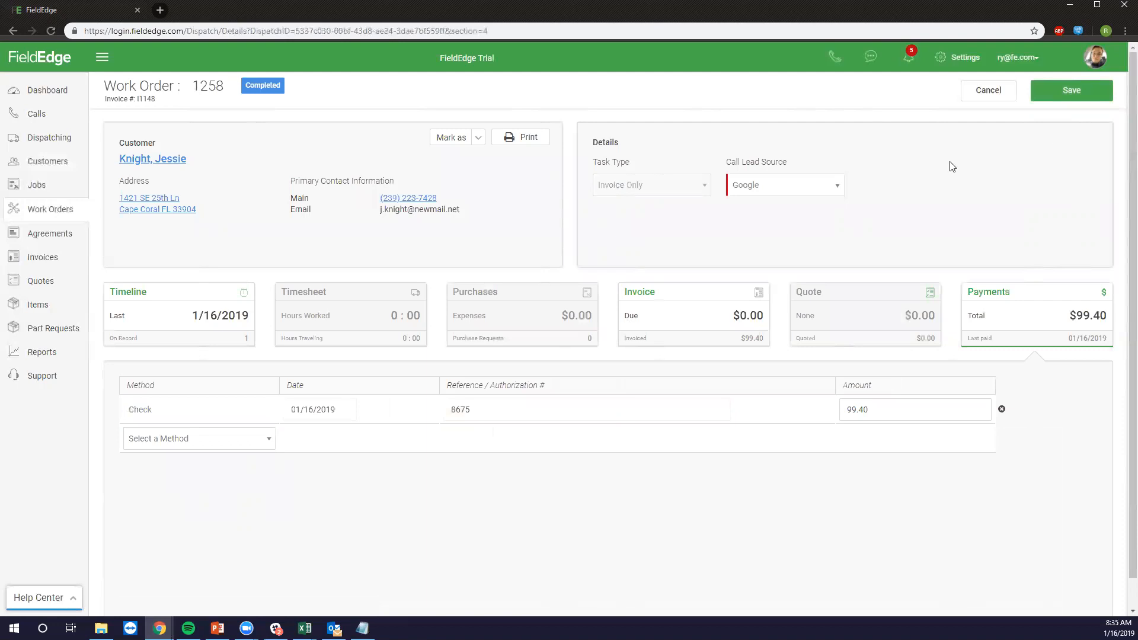
Examine the Finalize & Post to Quickbooks status option and its resolution choices for the paid invoice without confirming the change.
click(1078, 94)
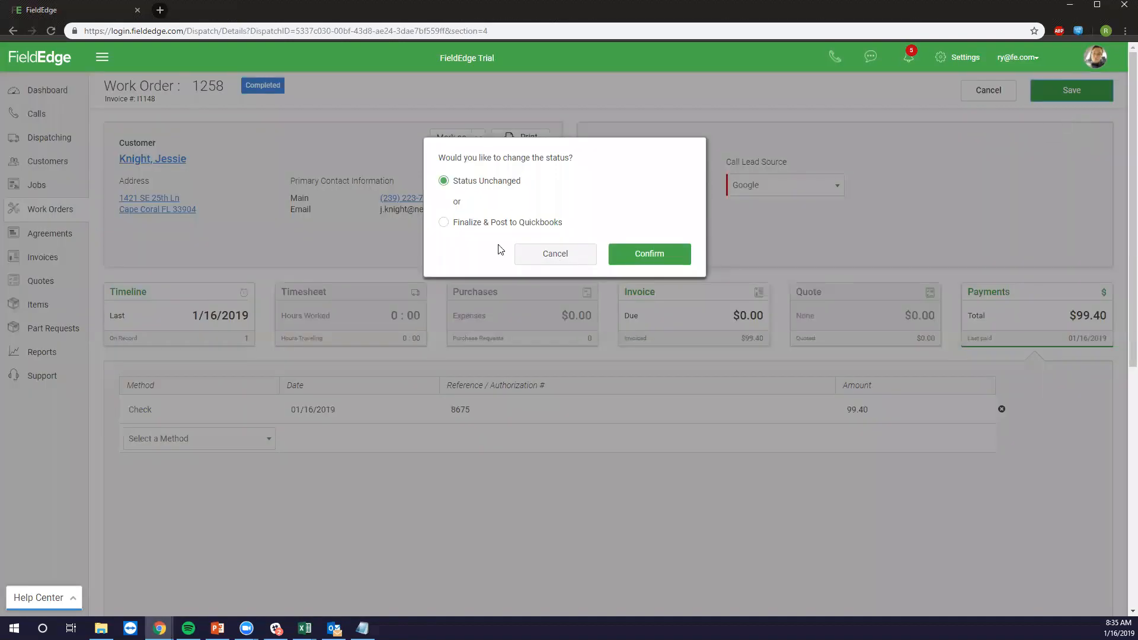
click(517, 224)
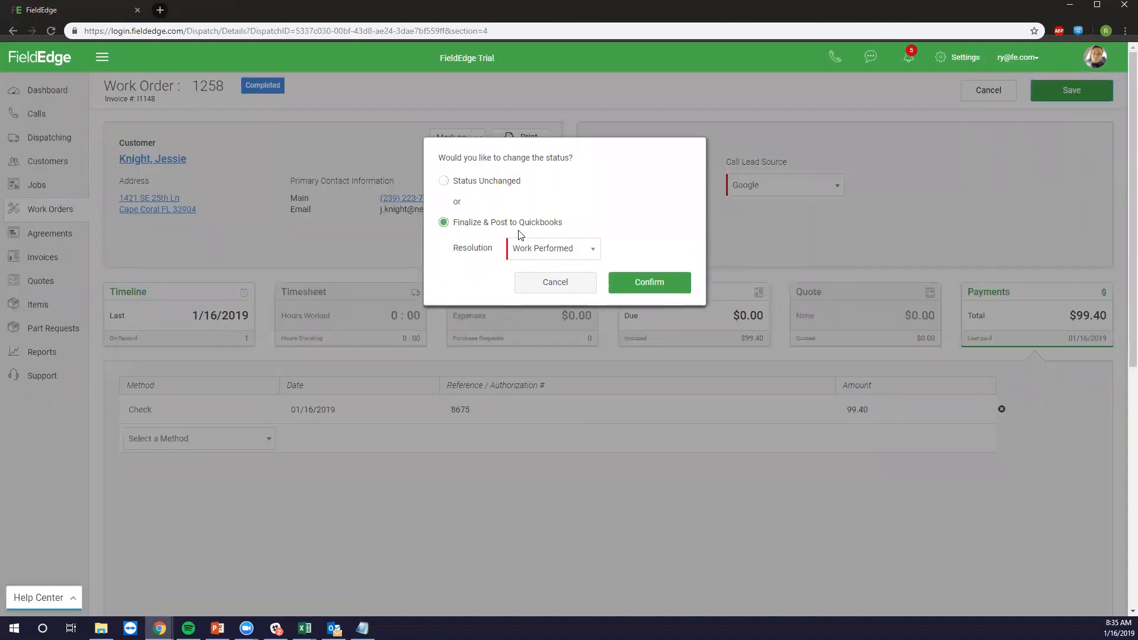
click(526, 254)
click(540, 270)
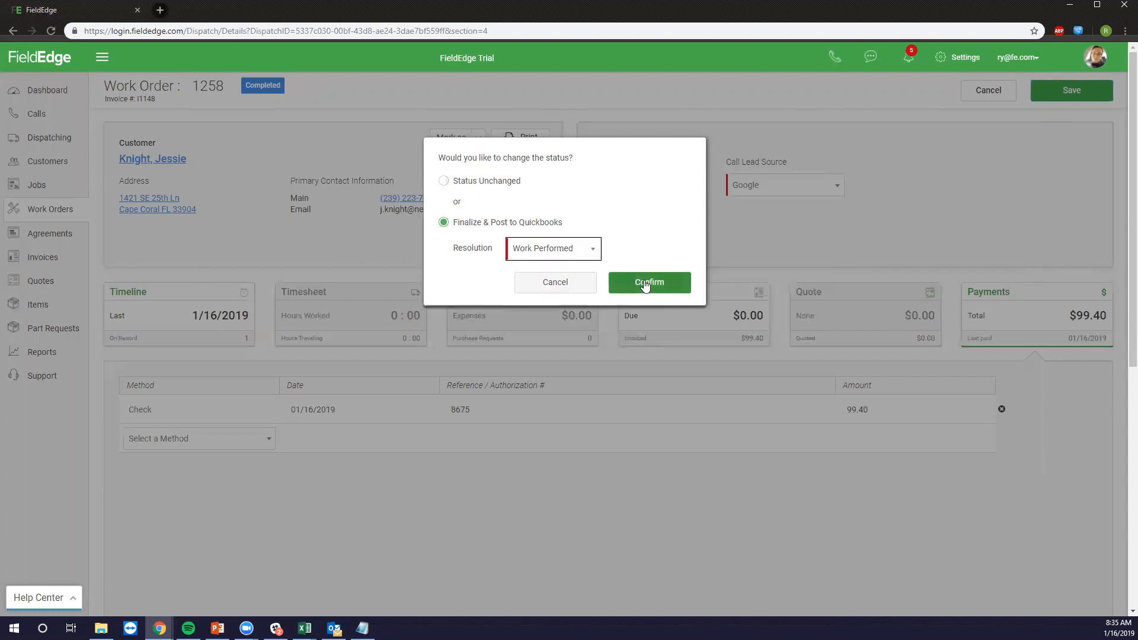
click(569, 286)
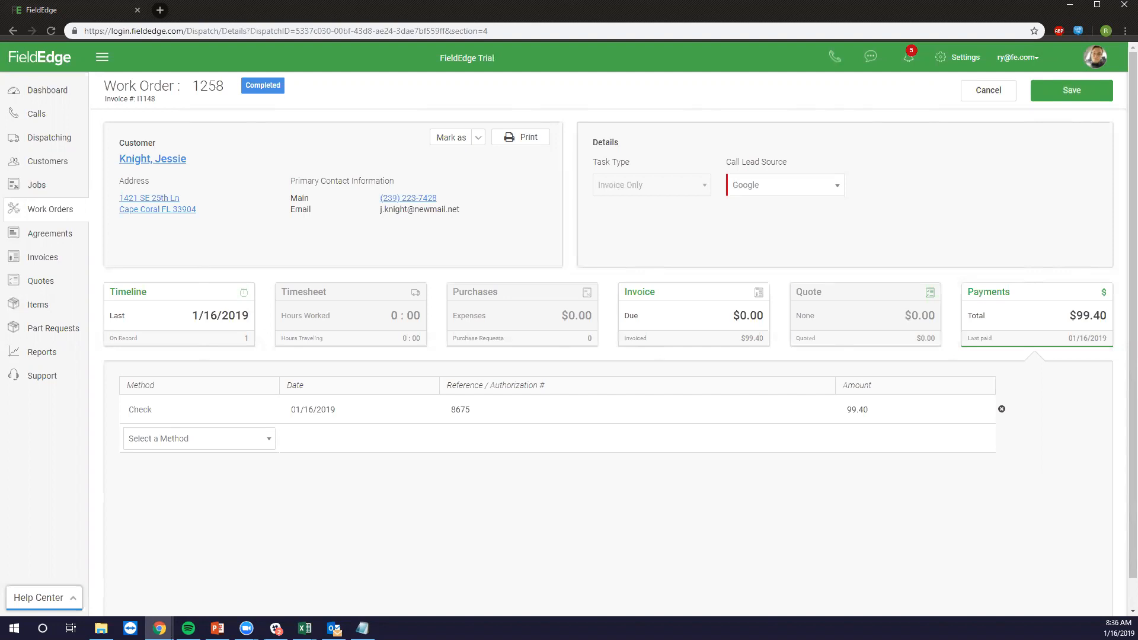
Assign the unassigned high-priority P - Repair work order to the second listed technician at 10 AM on the Dispatch Board.
click(67, 139)
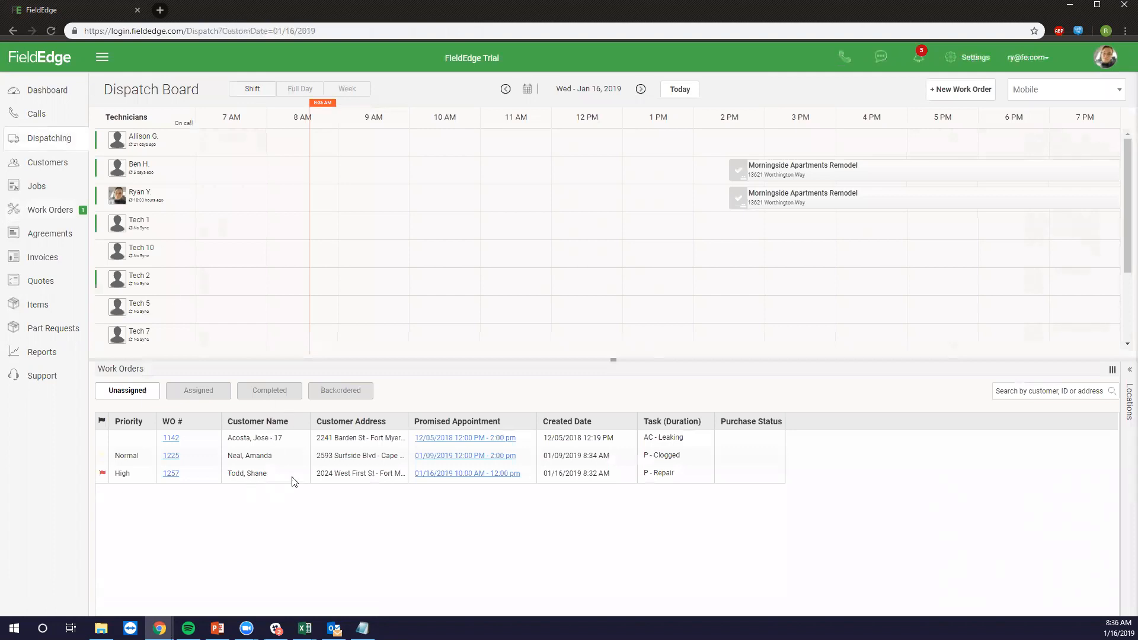
click(442, 472)
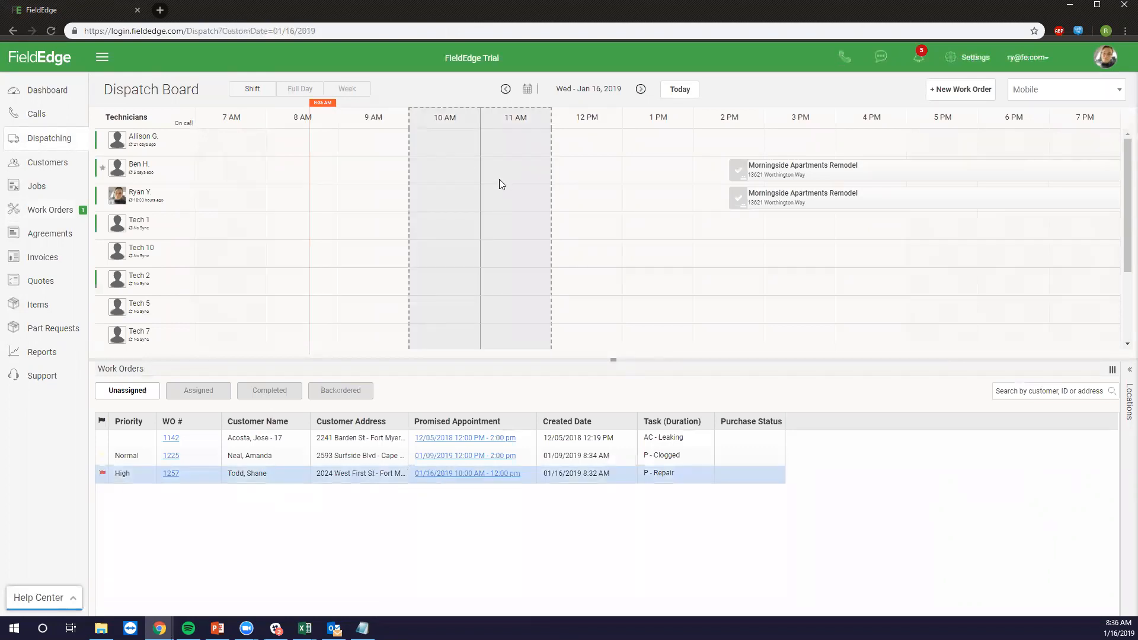
drag(330, 475, 417, 163)
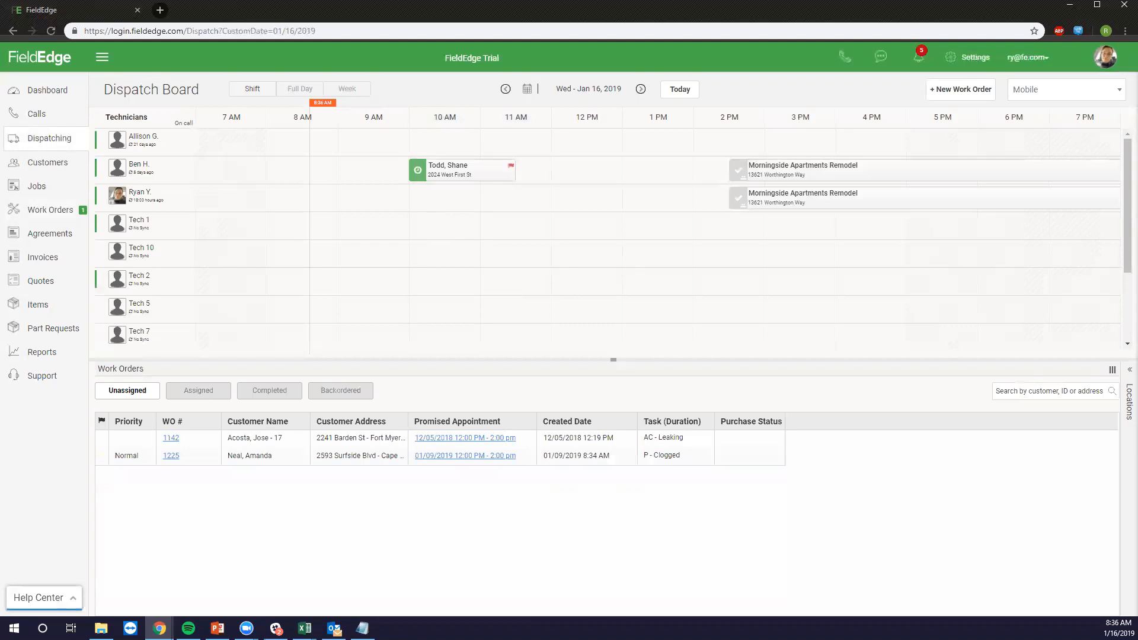
Open the full details of the newly scheduled repair work order and show its timesheet.
click(463, 181)
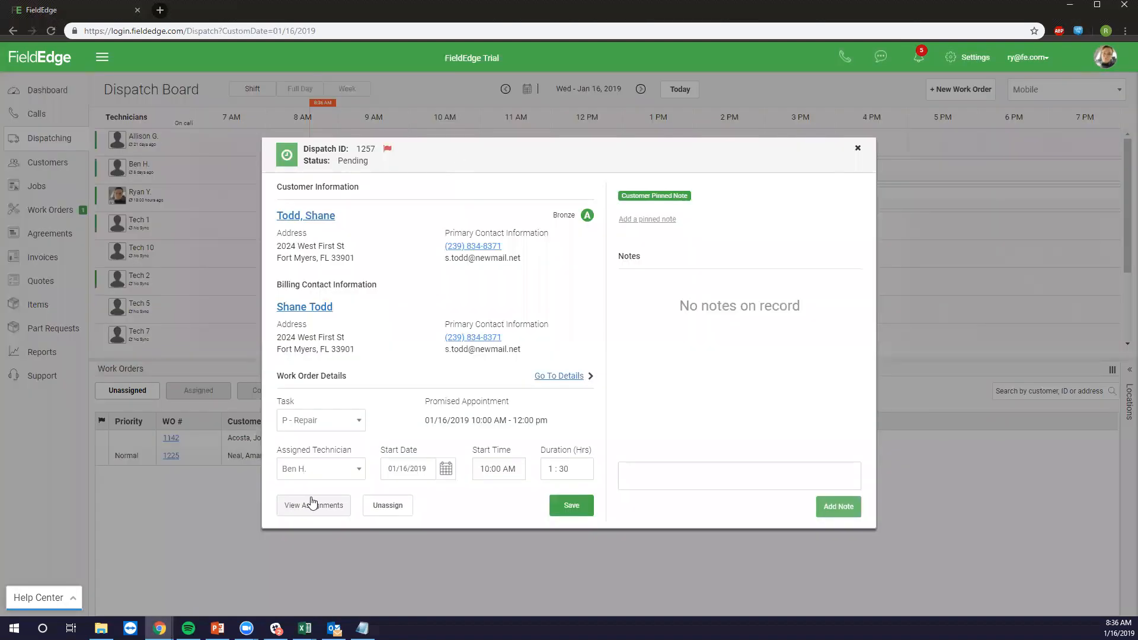
click(578, 377)
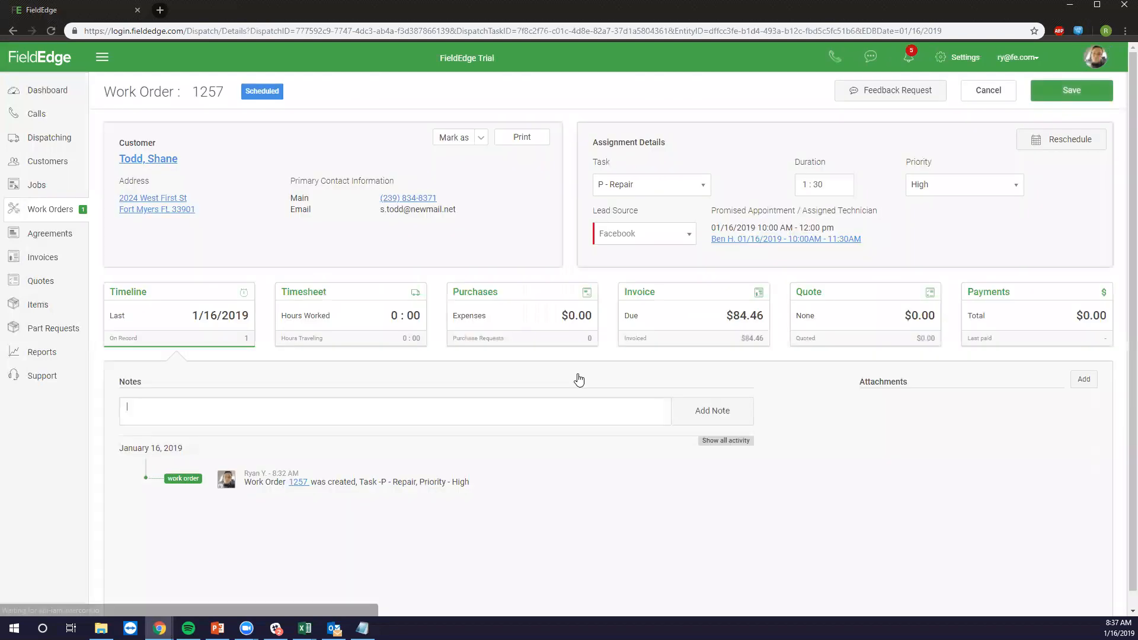
click(365, 331)
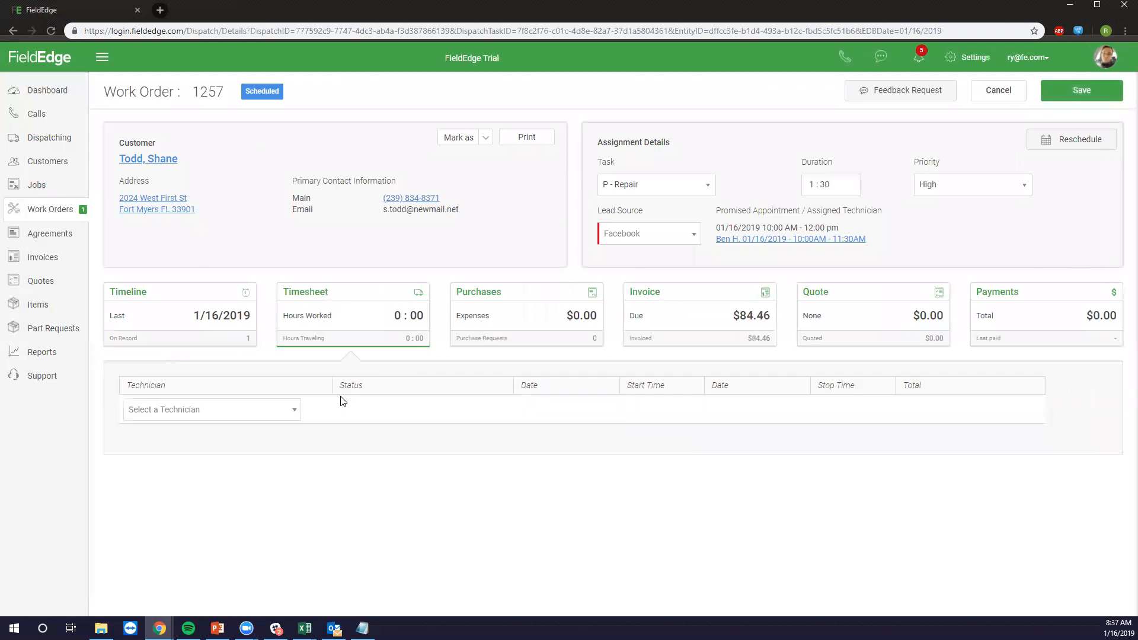
Add a Traveling timesheet entry for the assigned technician from 8:30 AM to 9:00 AM.
click(251, 416)
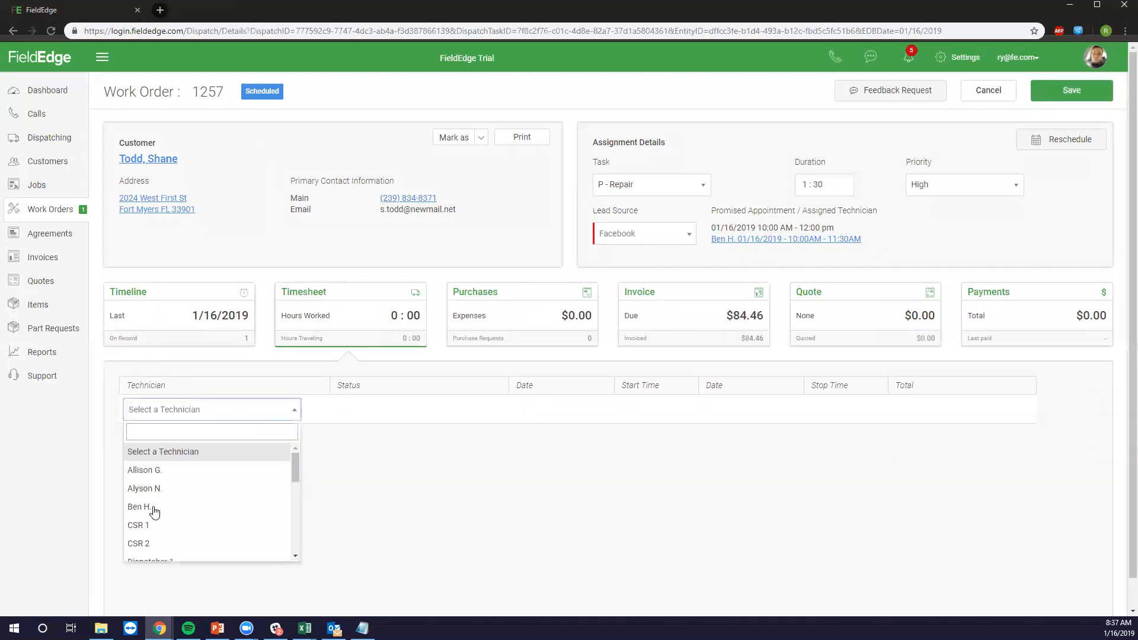
click(224, 507)
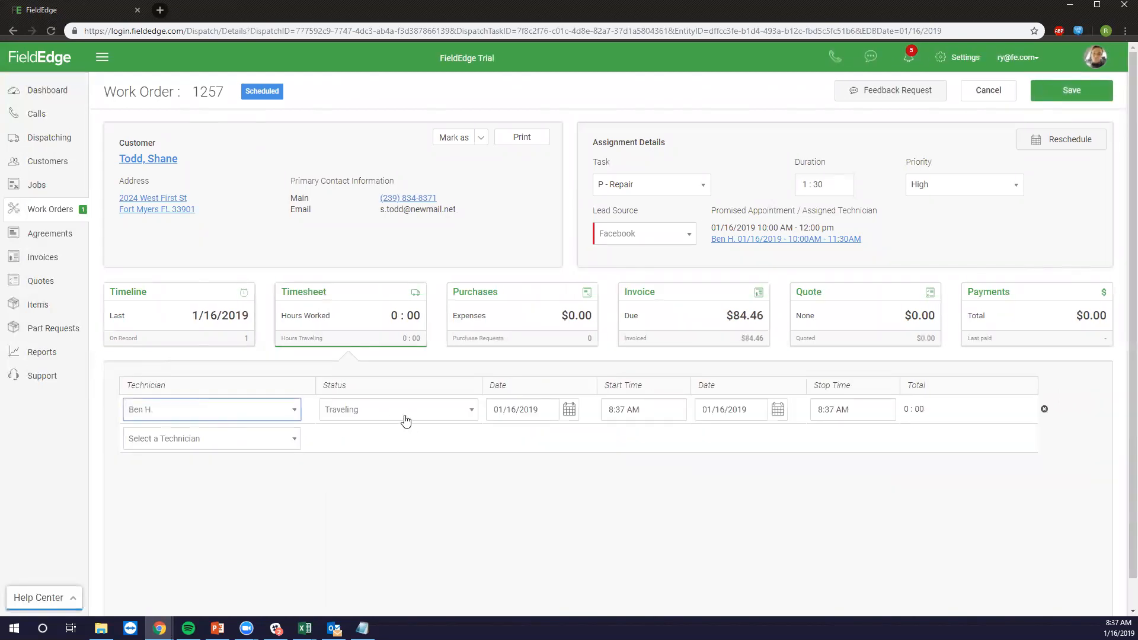
click(668, 412)
click(657, 470)
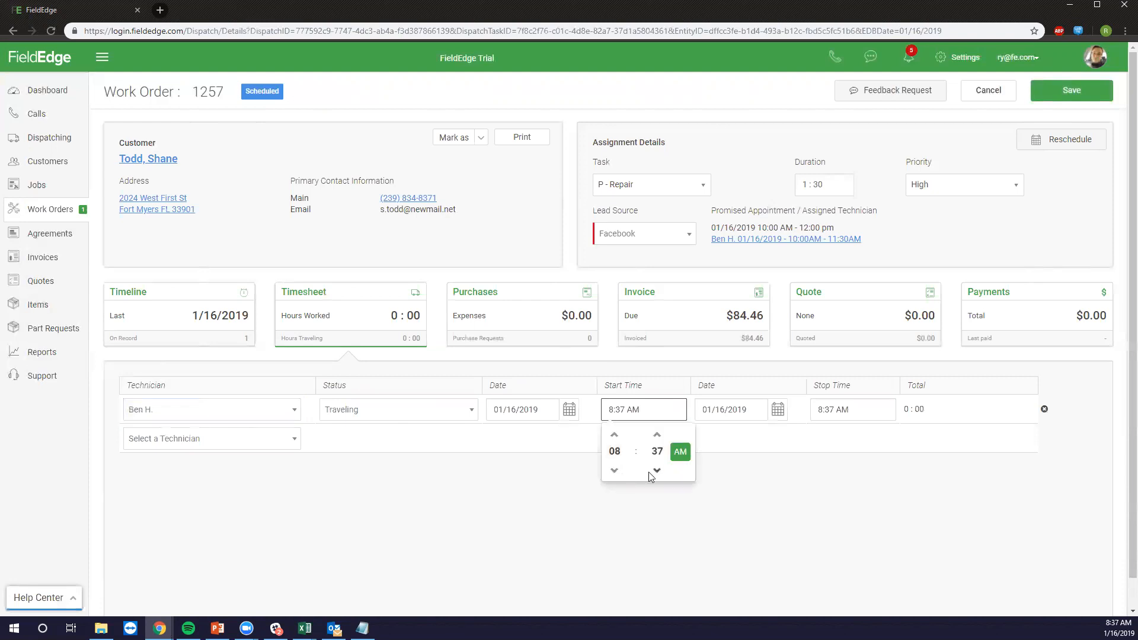
click(657, 470)
click(656, 470)
click(657, 470)
click(657, 471)
click(657, 471)
click(657, 471)
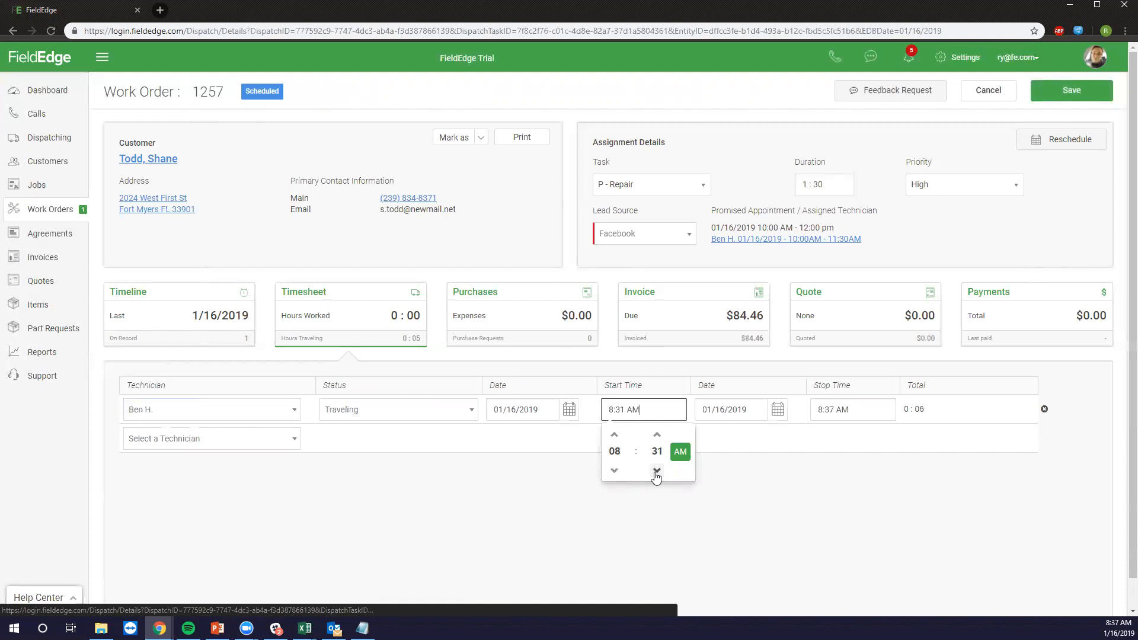
click(820, 412)
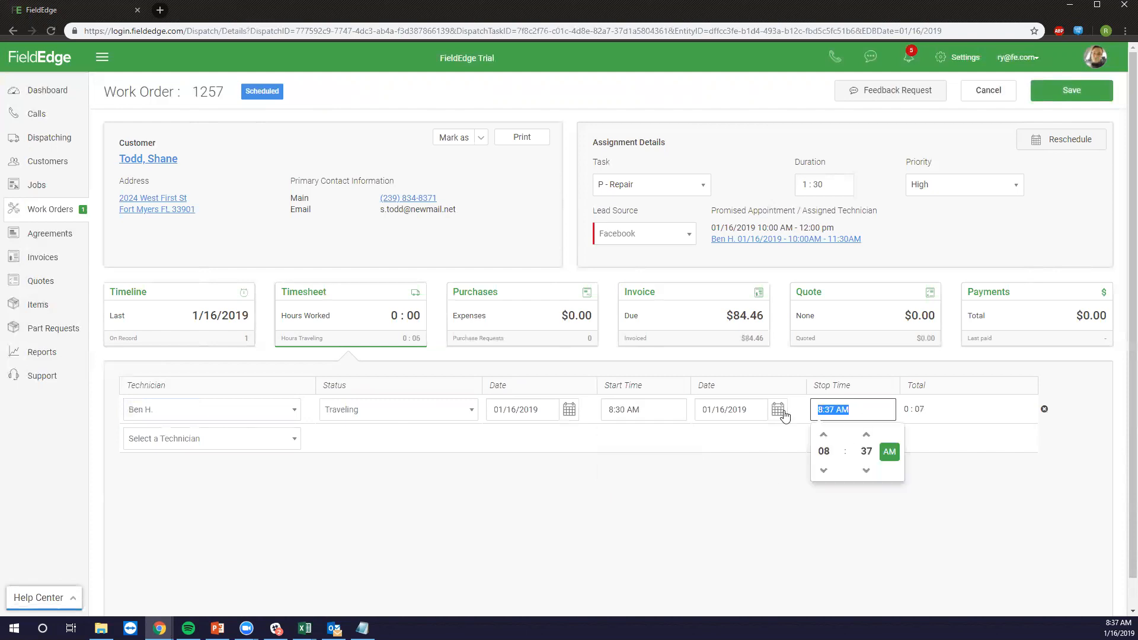
text(9:00)
click(672, 536)
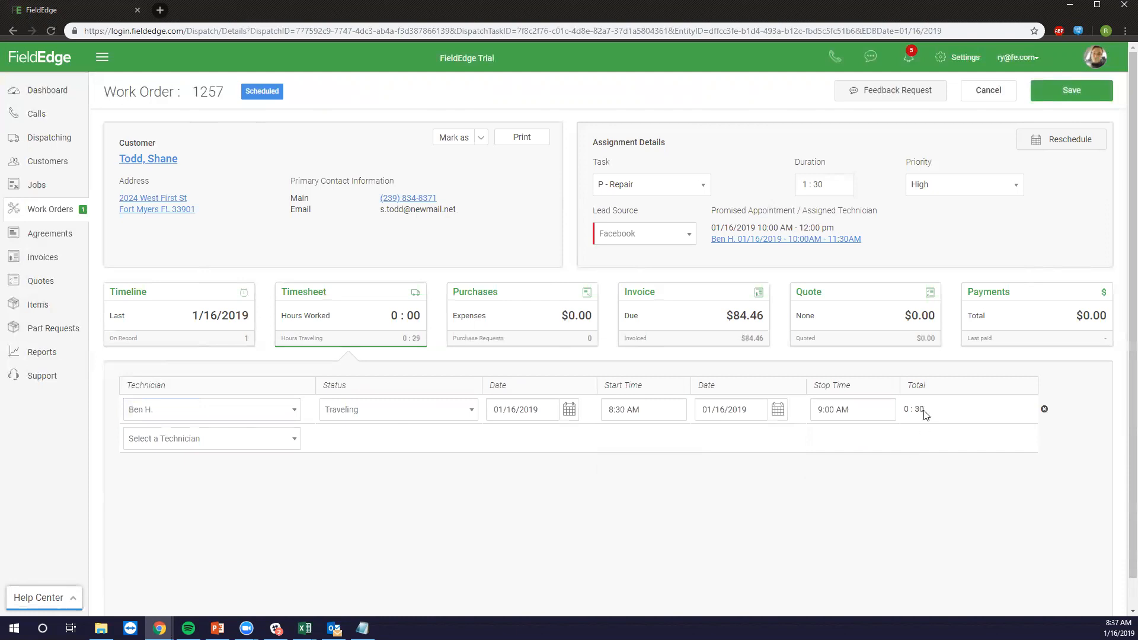
Add a Working timesheet entry for the same technician from 9:00 AM to 10:00 AM.
click(261, 440)
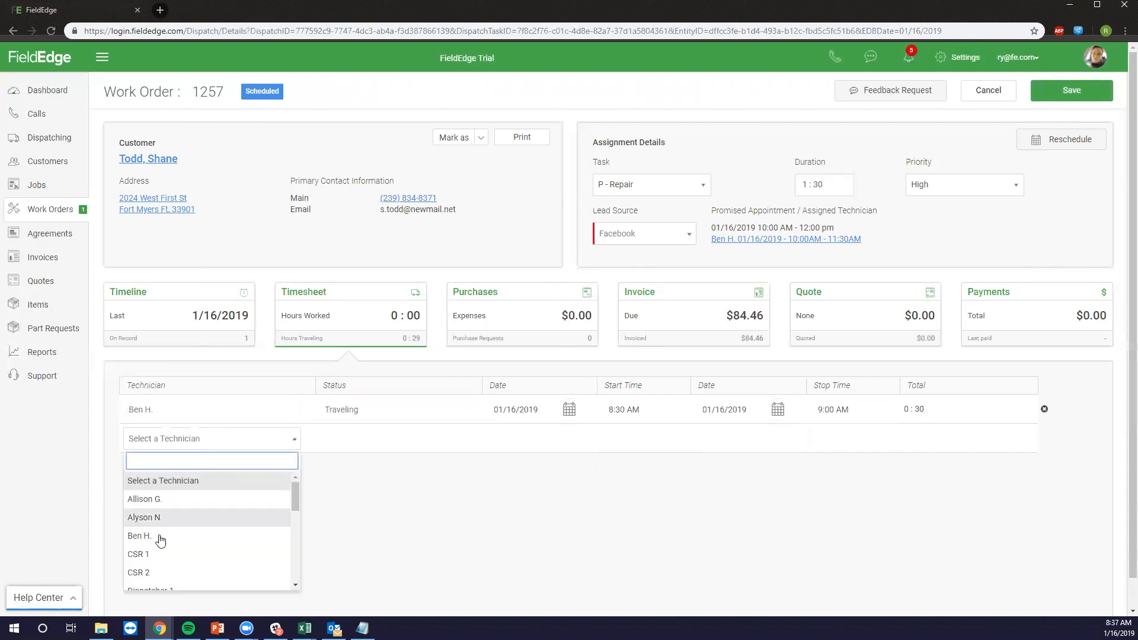
key(Return)
click(411, 439)
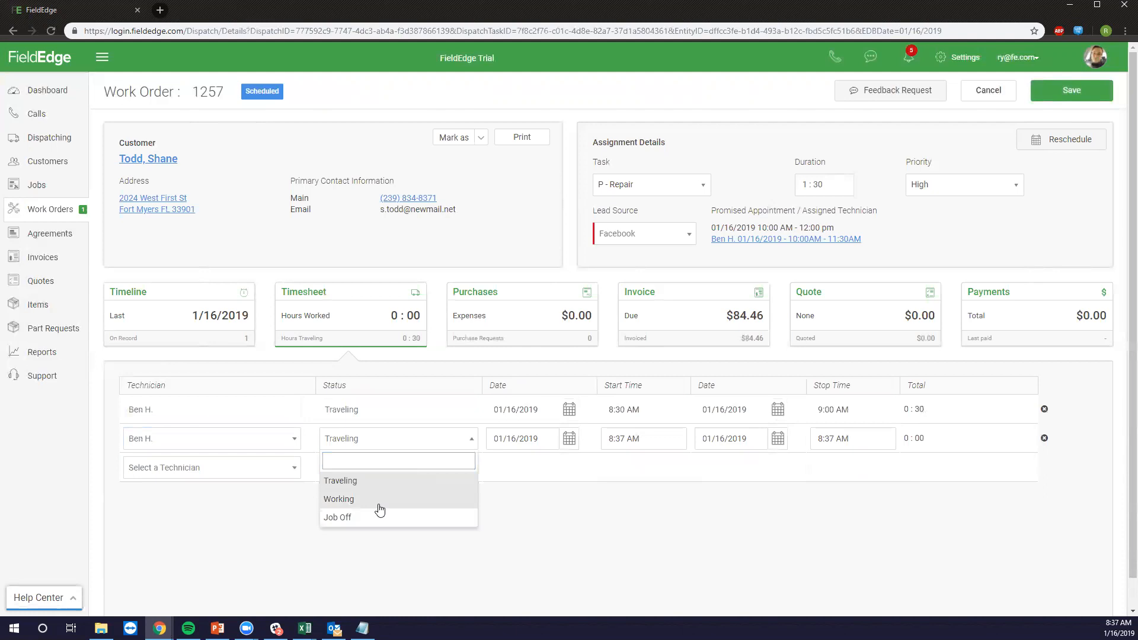
click(379, 507)
click(586, 439)
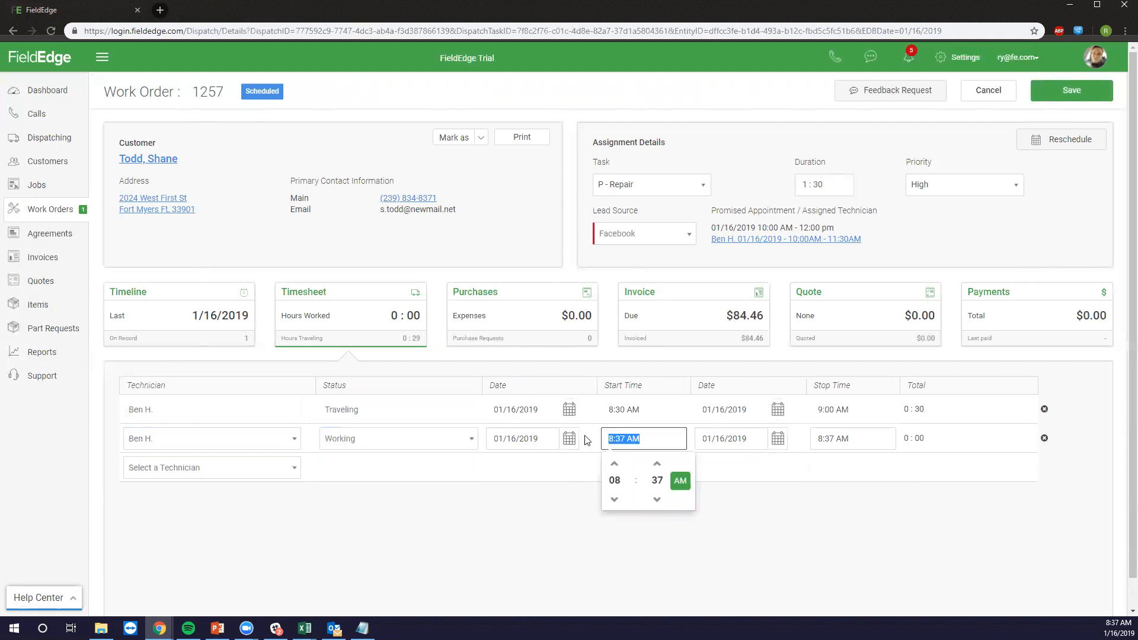
text(0900)
click(879, 442)
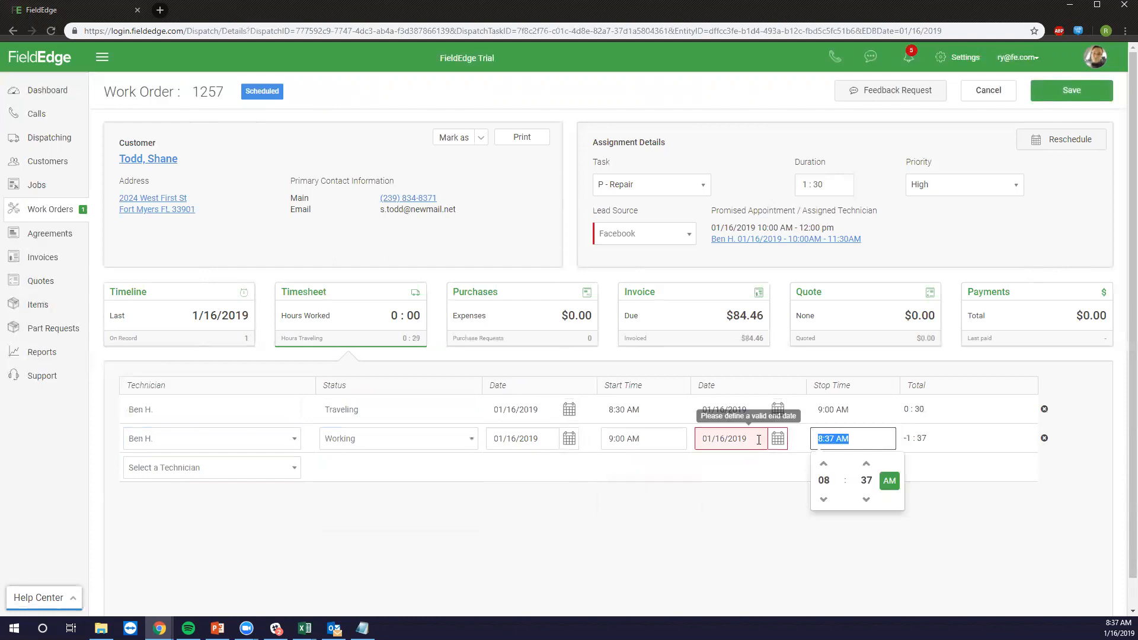
text(1000)
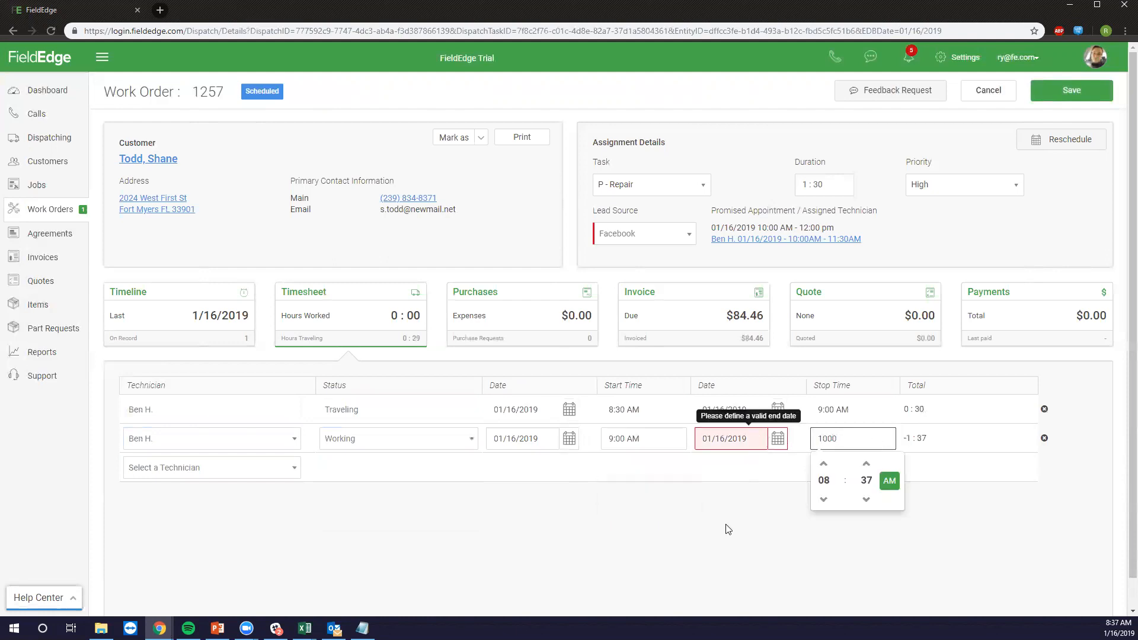
click(728, 528)
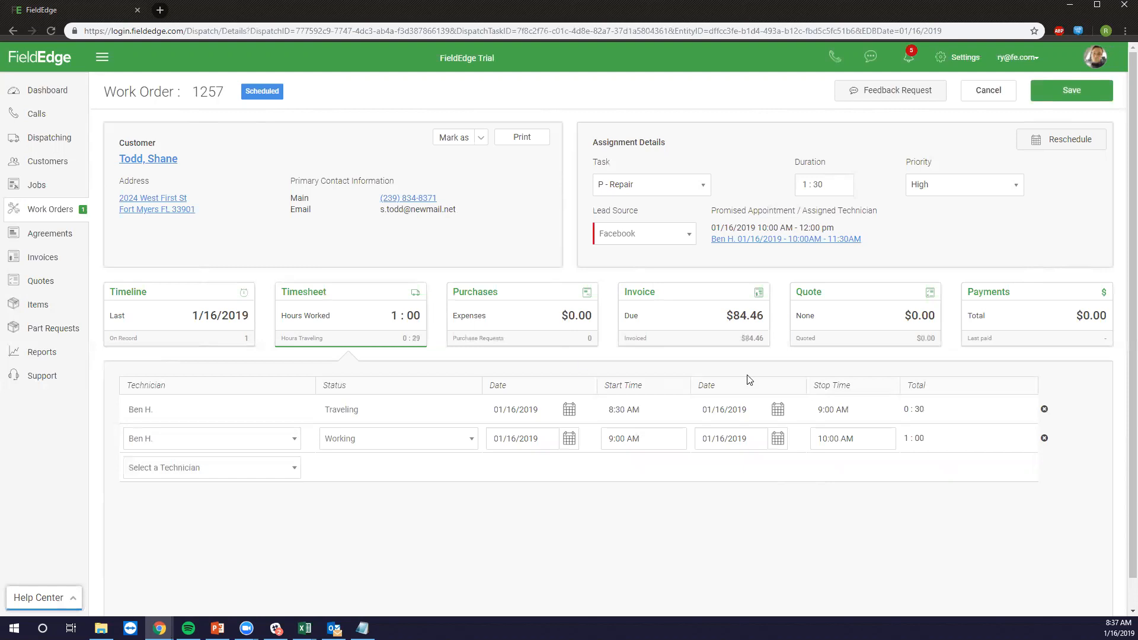
Try 1500 as the Working entry's stop time and set it back to 10:00 AM.
drag(876, 439, 717, 451)
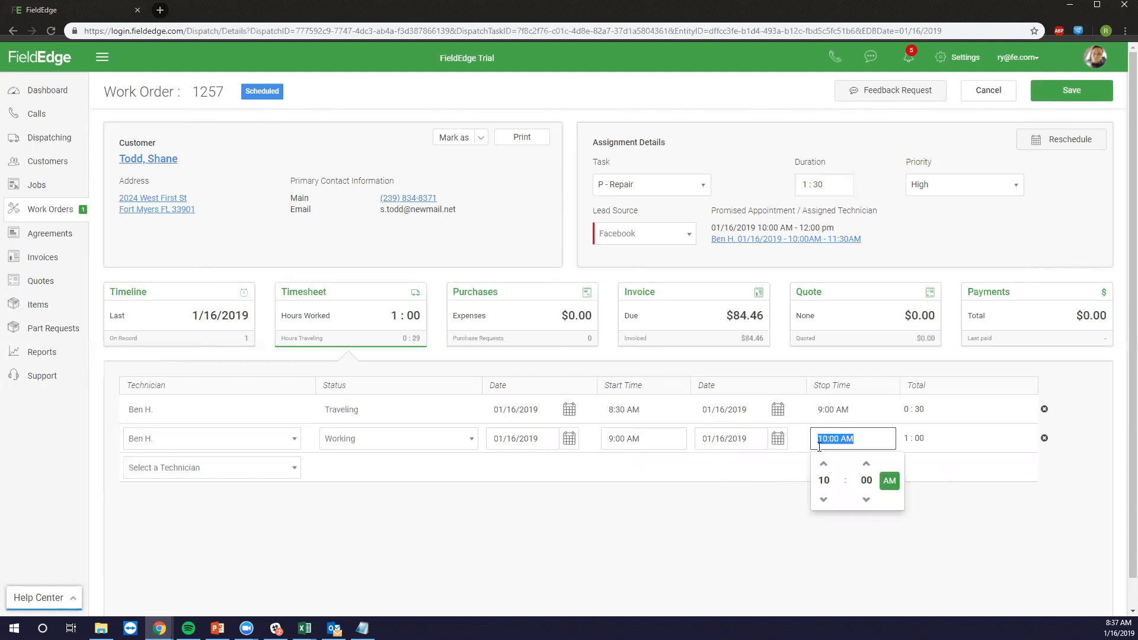
text(1500)
click(716, 516)
click(836, 441)
triple_click(813, 436)
text(1000)
click(728, 552)
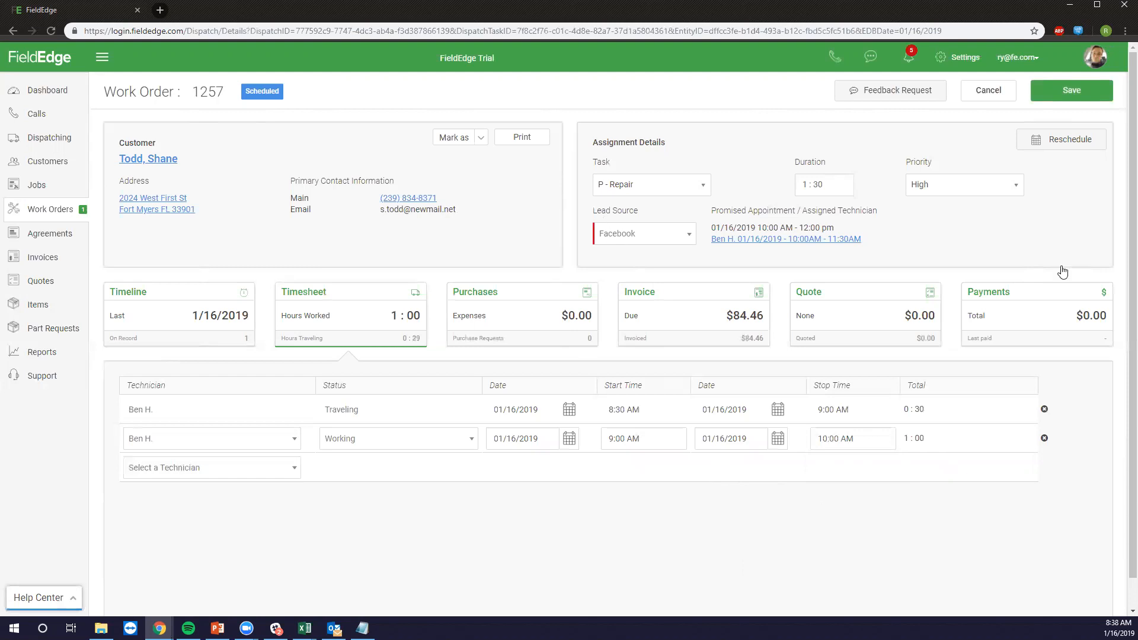
Save the work order with its status unchanged, and show its invoice with the Toilet Repair line and totals.
click(1065, 94)
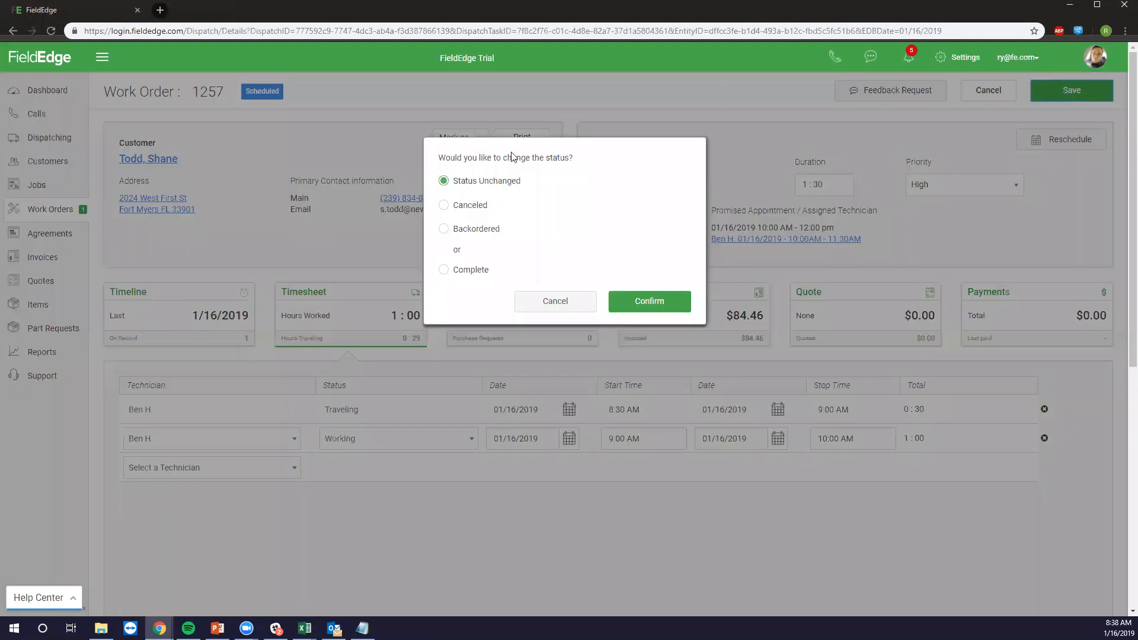
click(640, 306)
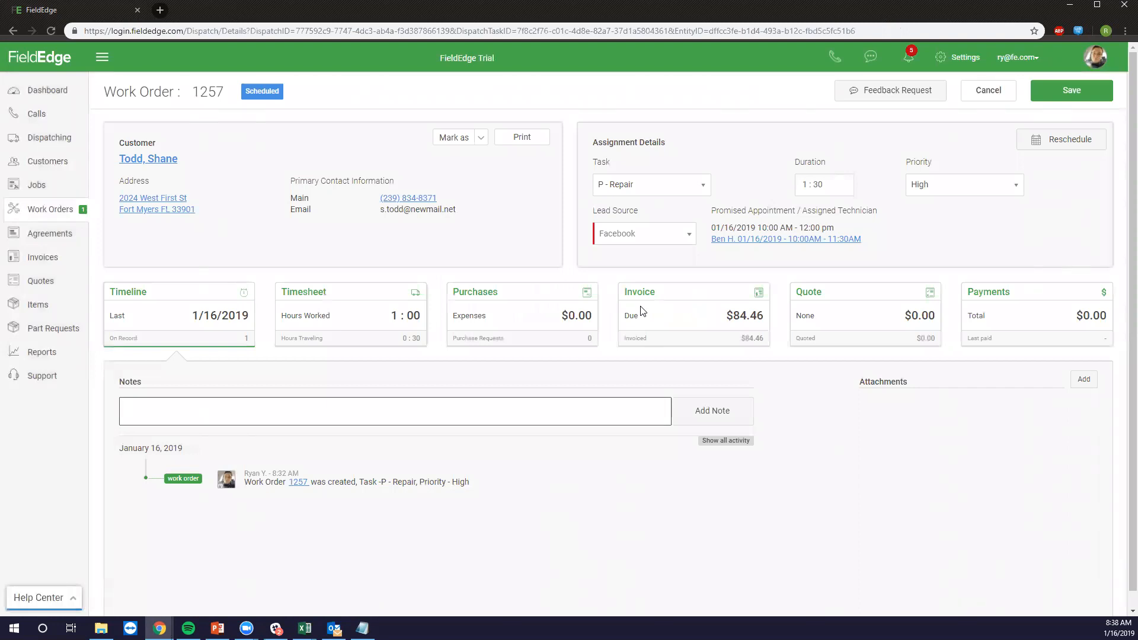
click(639, 329)
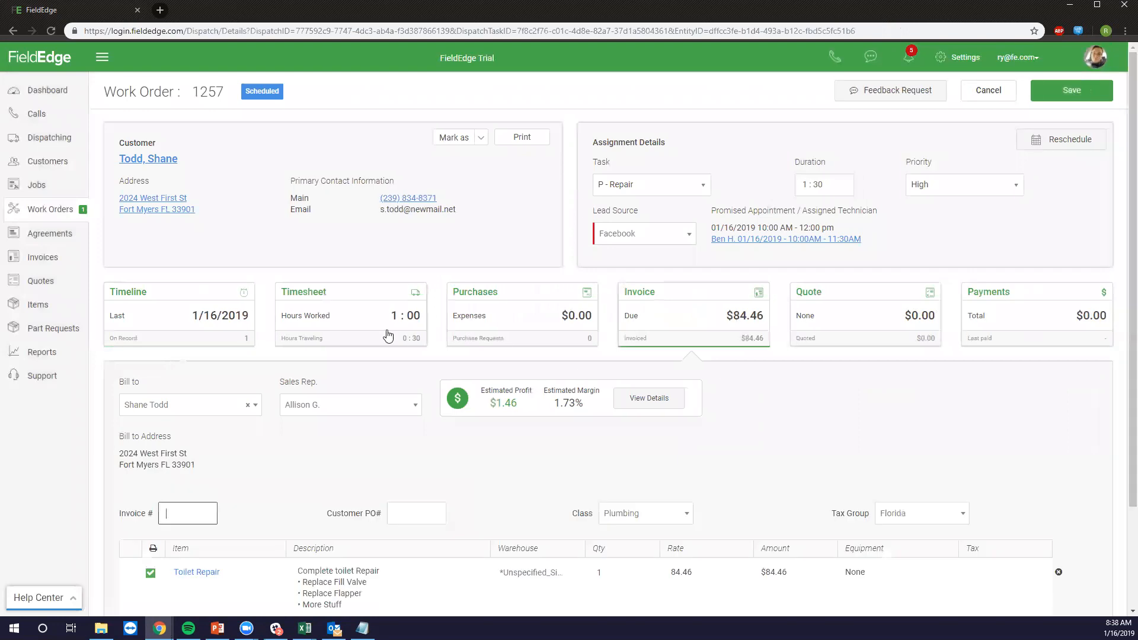
scroll(347, 384, down, 2)
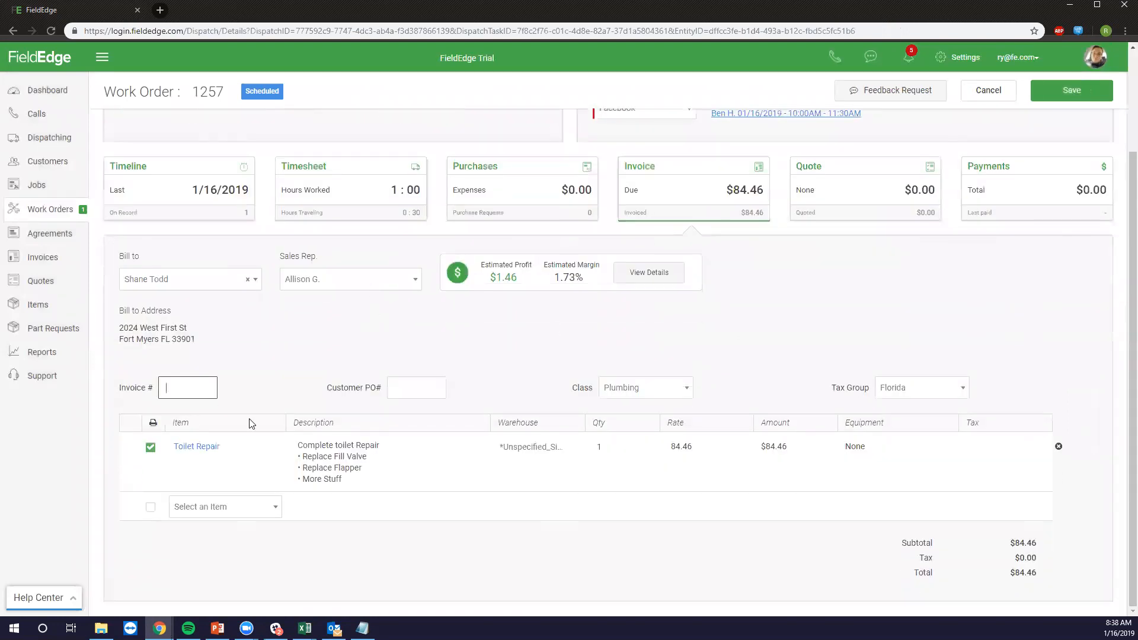
scroll(575, 478, down, 2)
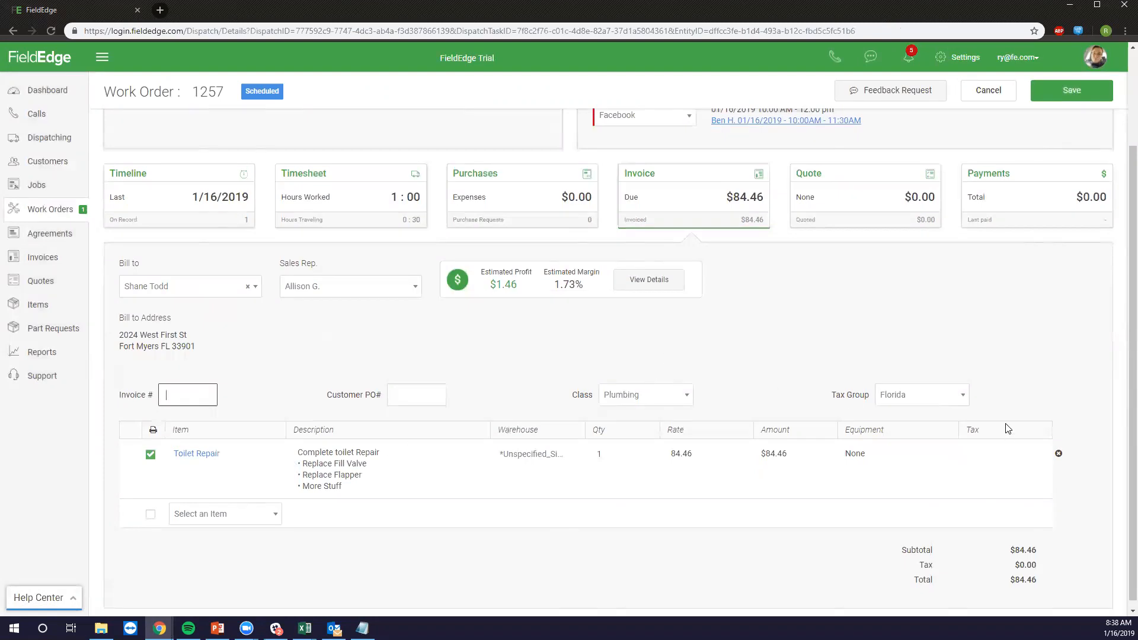
scroll(1007, 429, up, 1)
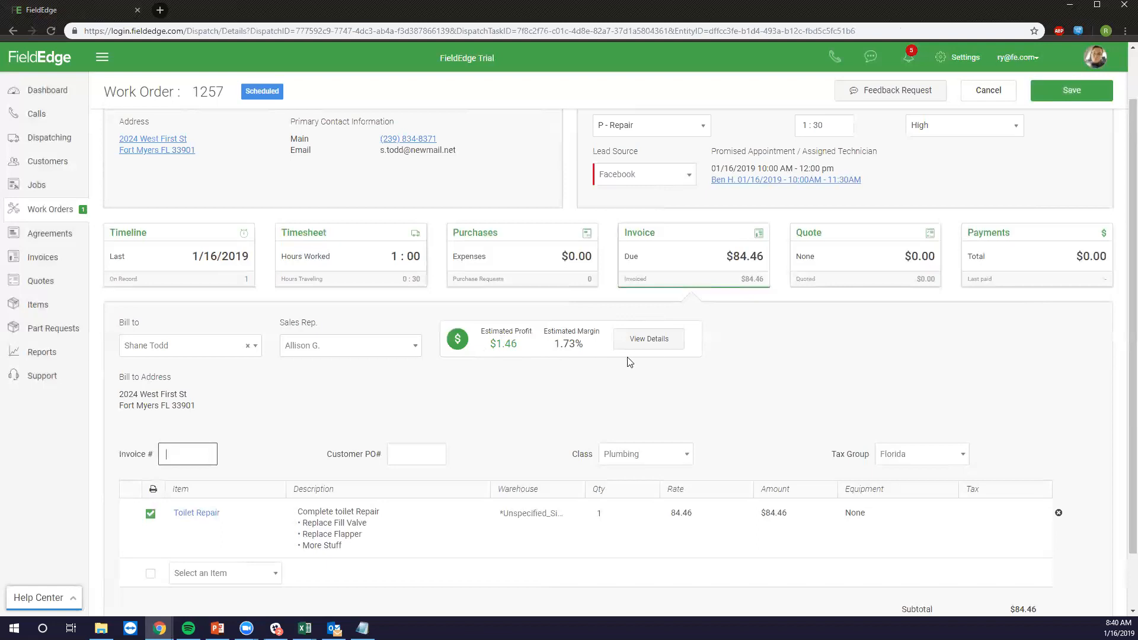
Open the invoice's estimated profit details and examine the profitability summary with its material and labor cost breakdown.
click(666, 348)
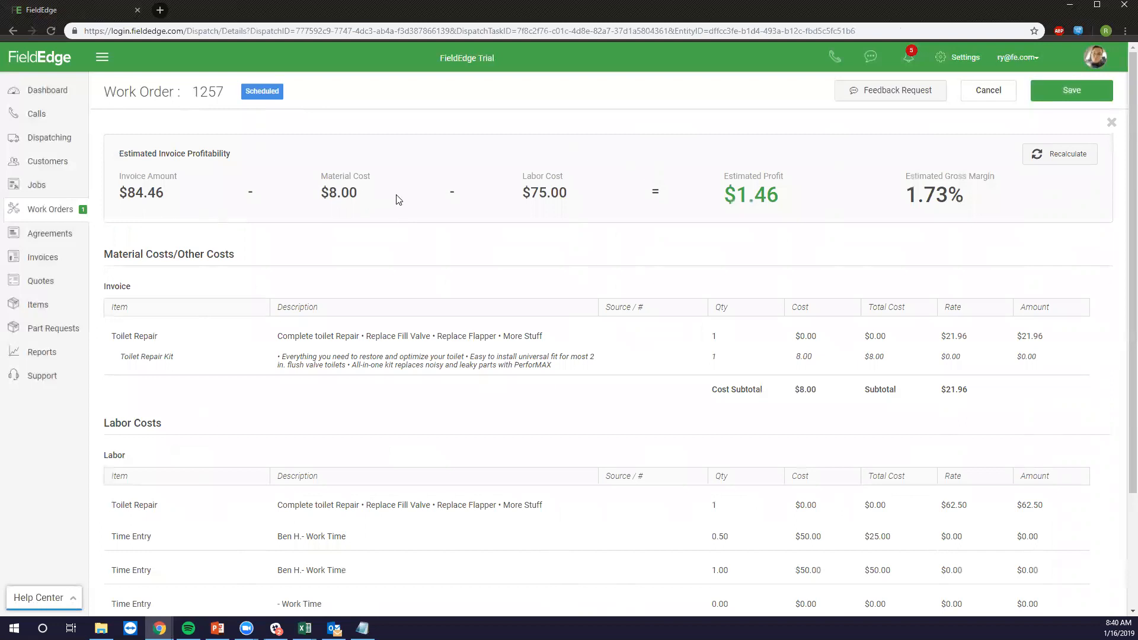
drag(527, 192, 638, 194)
click(652, 195)
scroll(687, 408, down, 1)
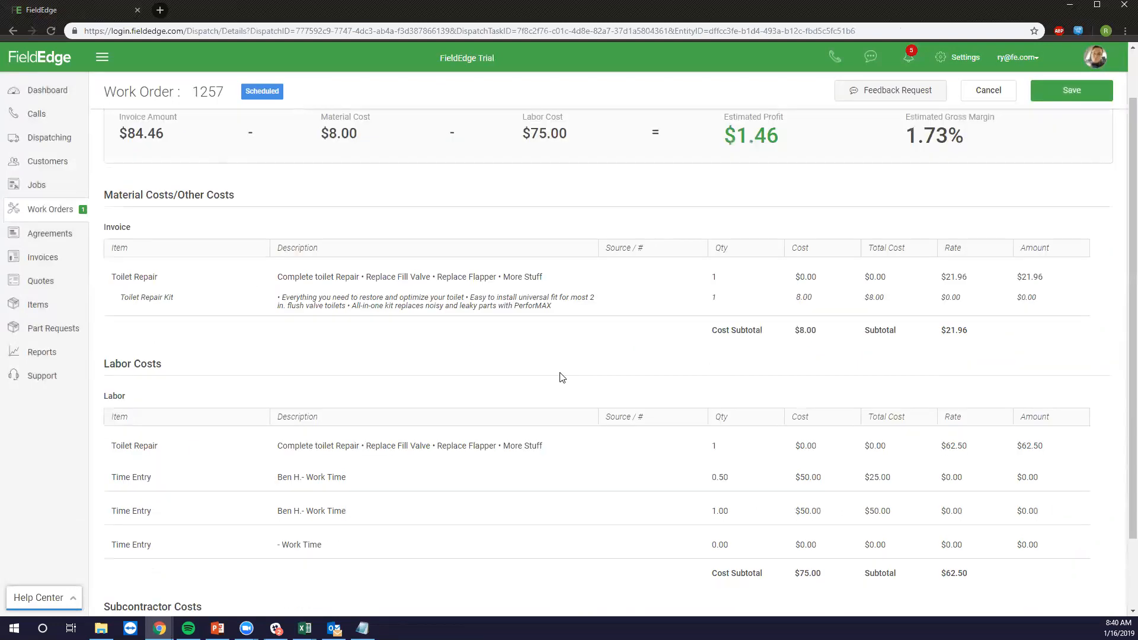
scroll(360, 345, up, 1)
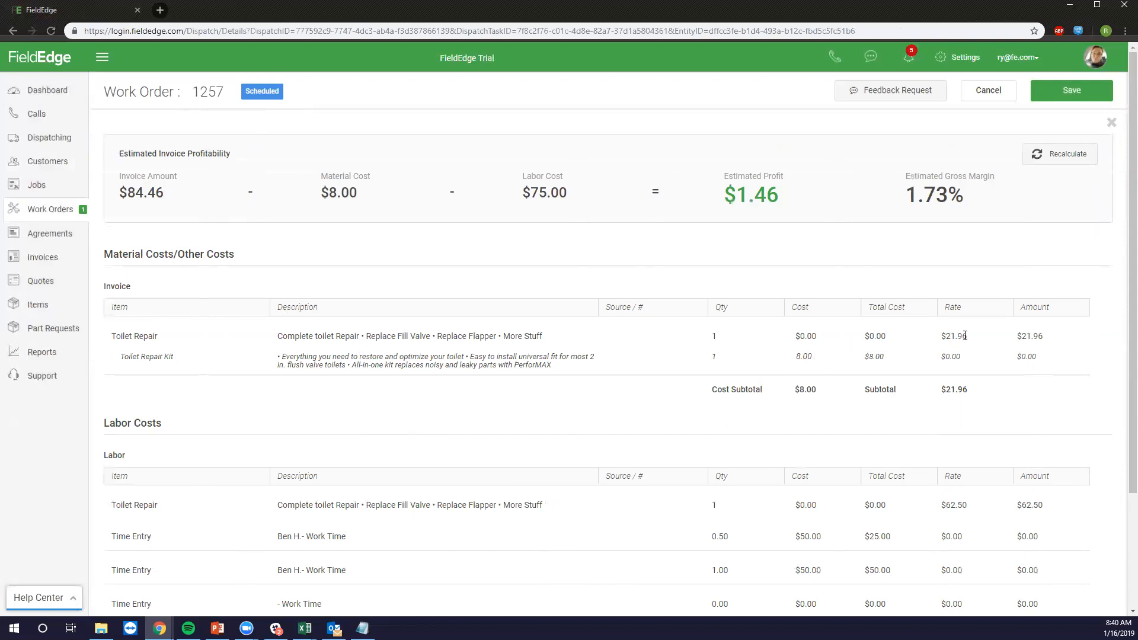
scroll(770, 308, down, 1)
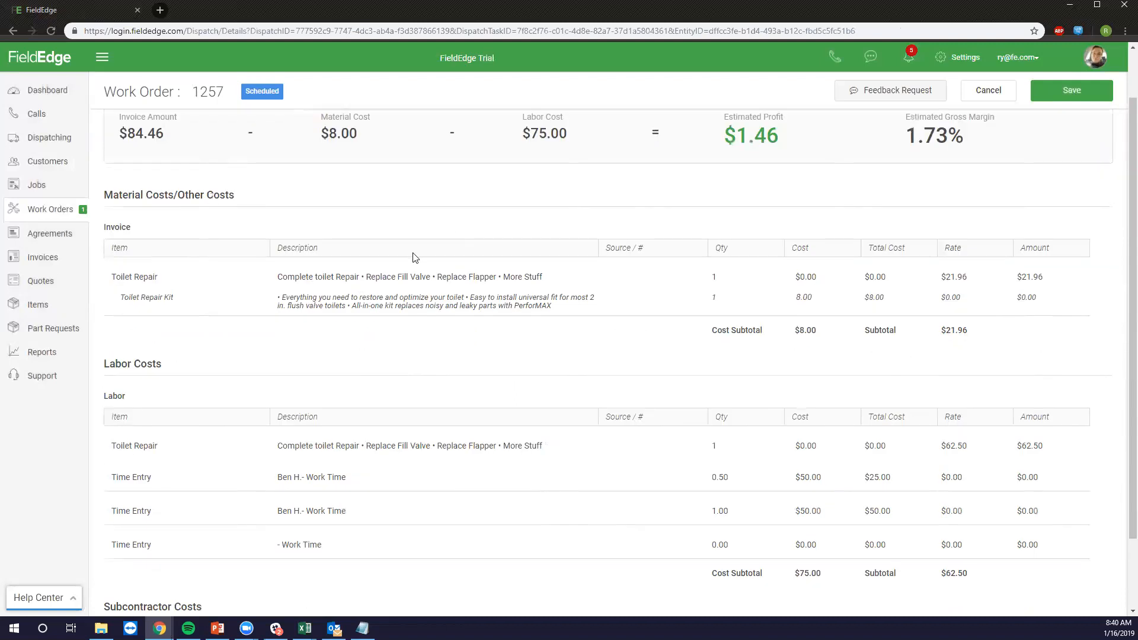
scroll(415, 258, down, 1)
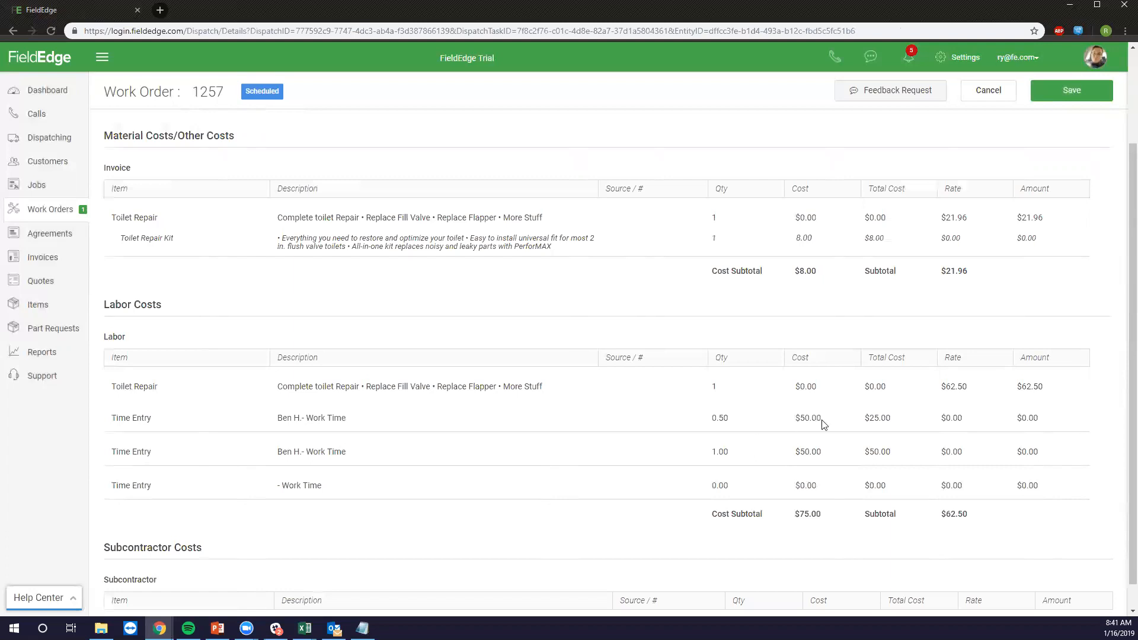
Highlight the hourly cost of the technician's two time entries and the labor cost subtotal.
drag(796, 418, 842, 422)
click(582, 443)
drag(783, 451, 849, 454)
scroll(705, 455, down, 1)
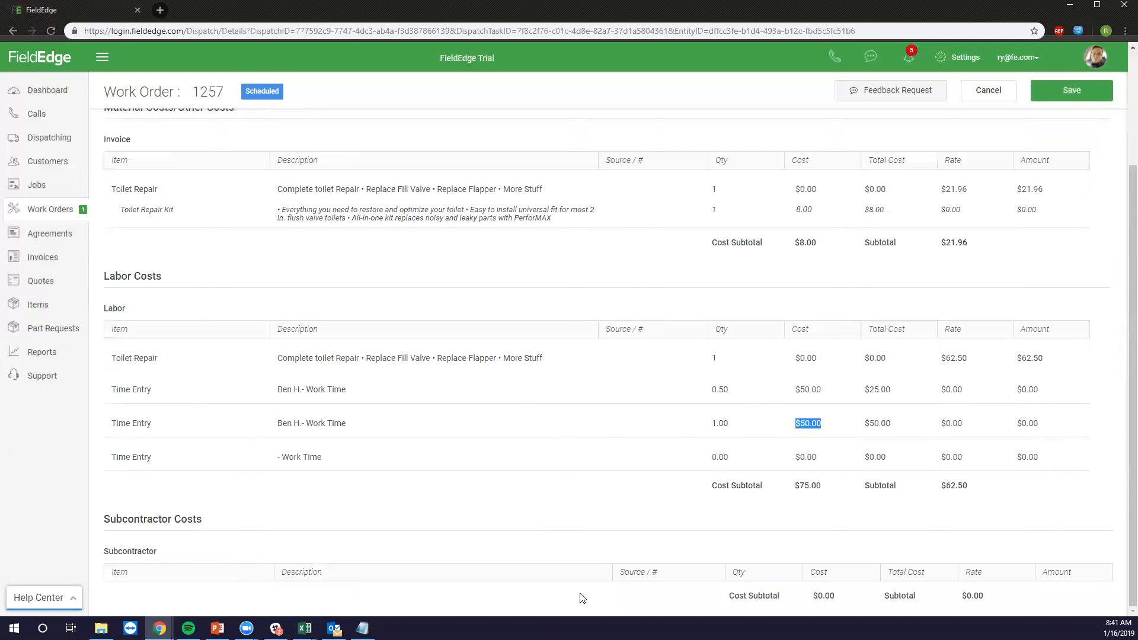
click(806, 485)
drag(793, 489, 836, 492)
Open the Employees list from the settings in a separate browser tab and switch to it.
click(942, 57)
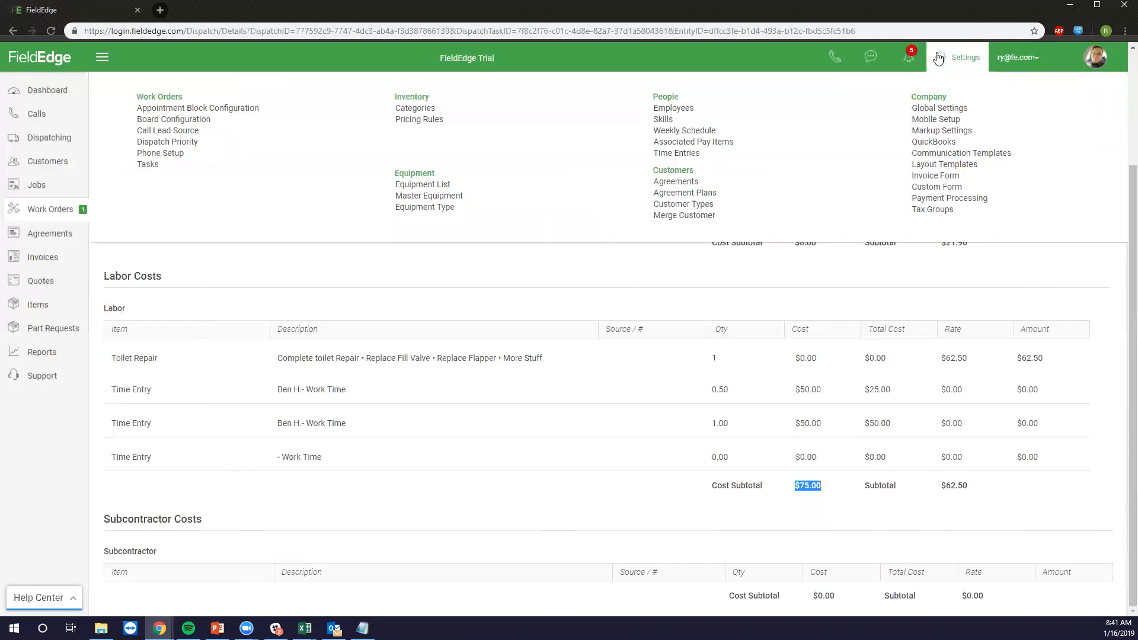
scroll(671, 113, up, 1)
middle_click(673, 113)
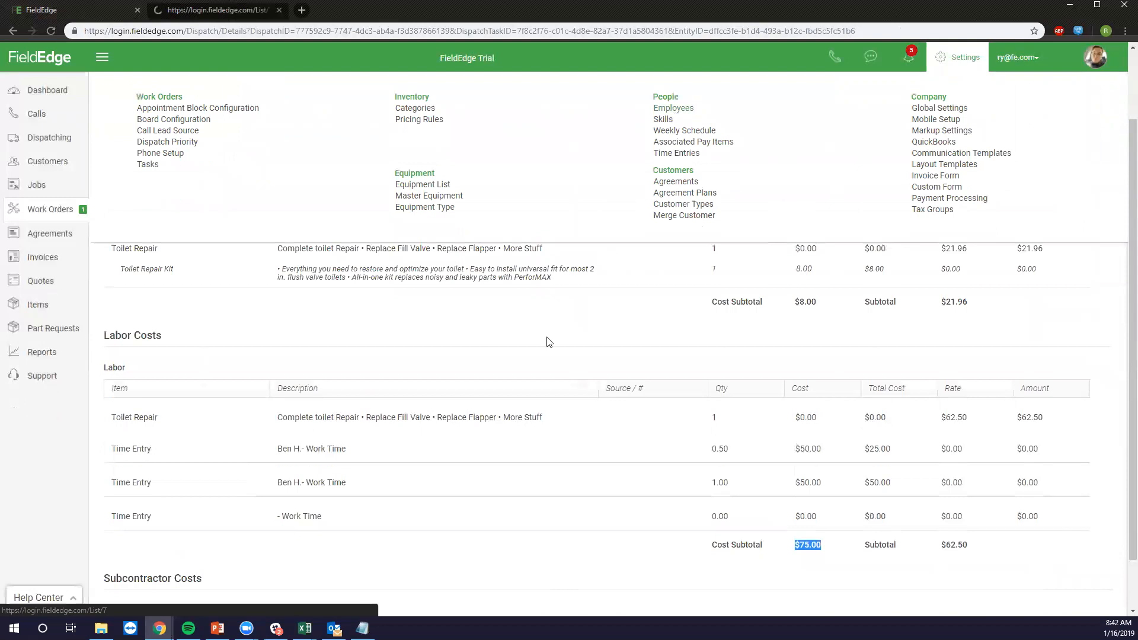
click(546, 339)
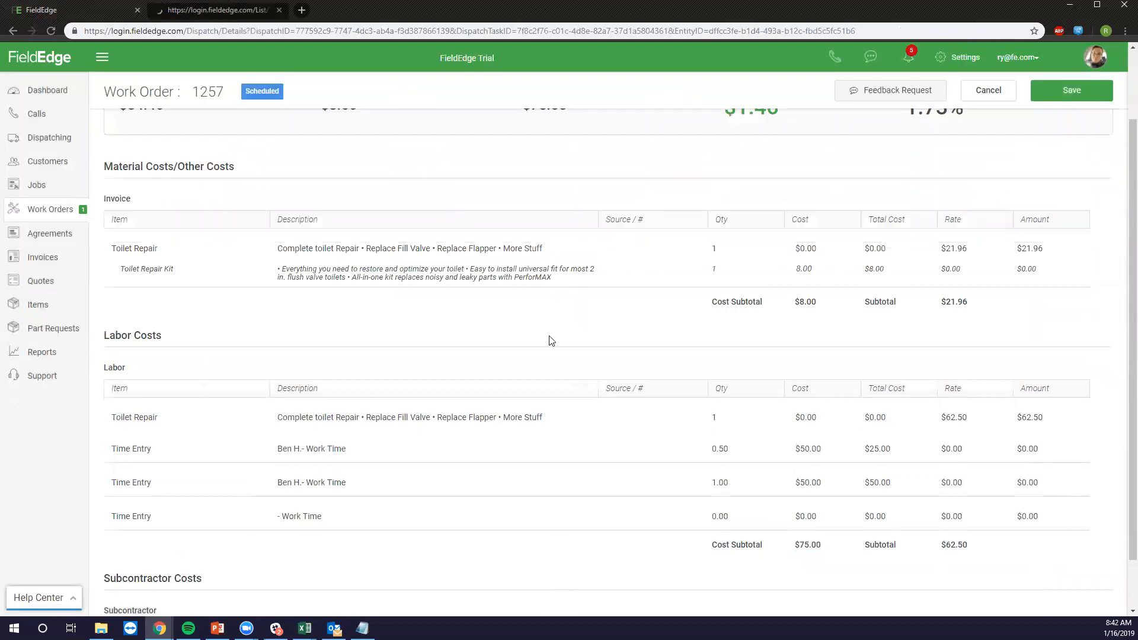
click(196, 15)
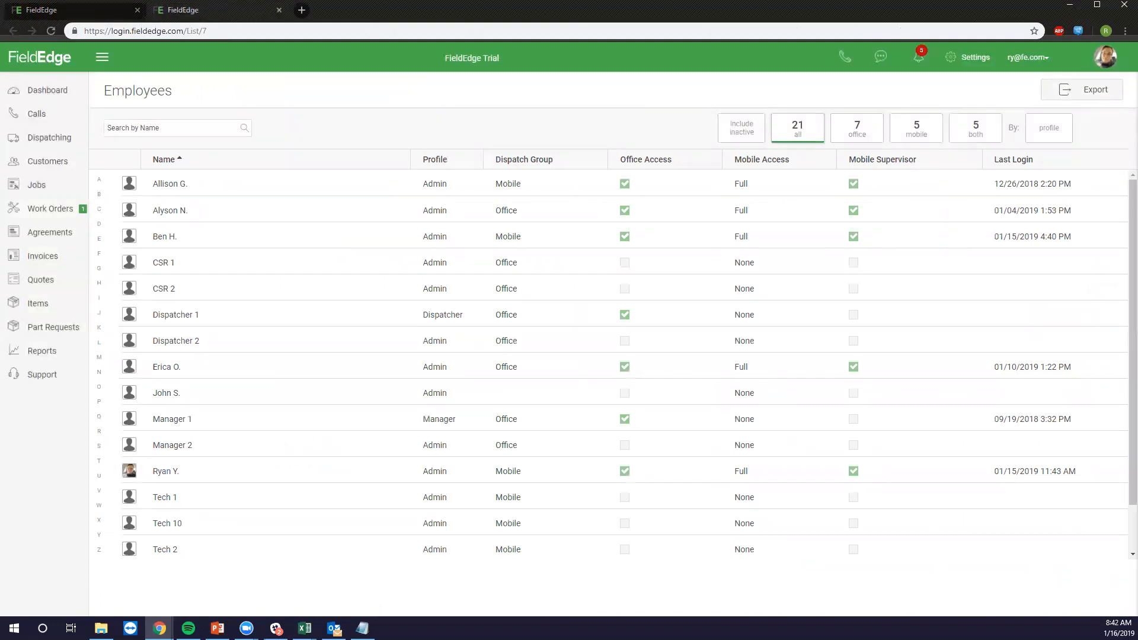
Check the Employee Hourly Labor Cost in the assigned technician's employee record, and return to the employee list without updating.
click(322, 246)
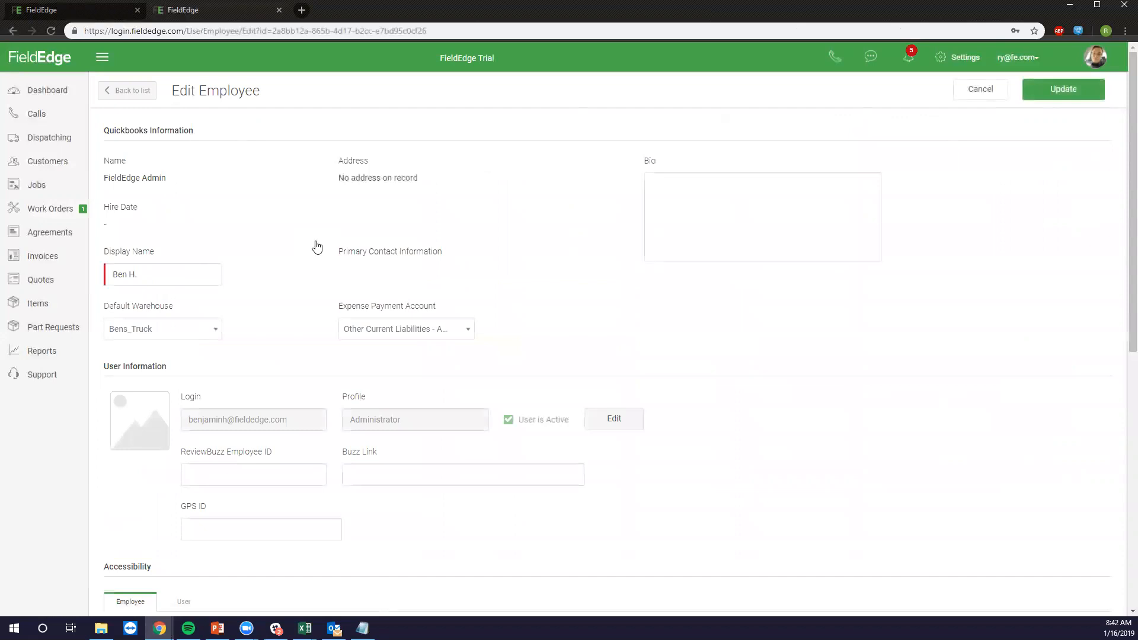
scroll(435, 290, down, 2)
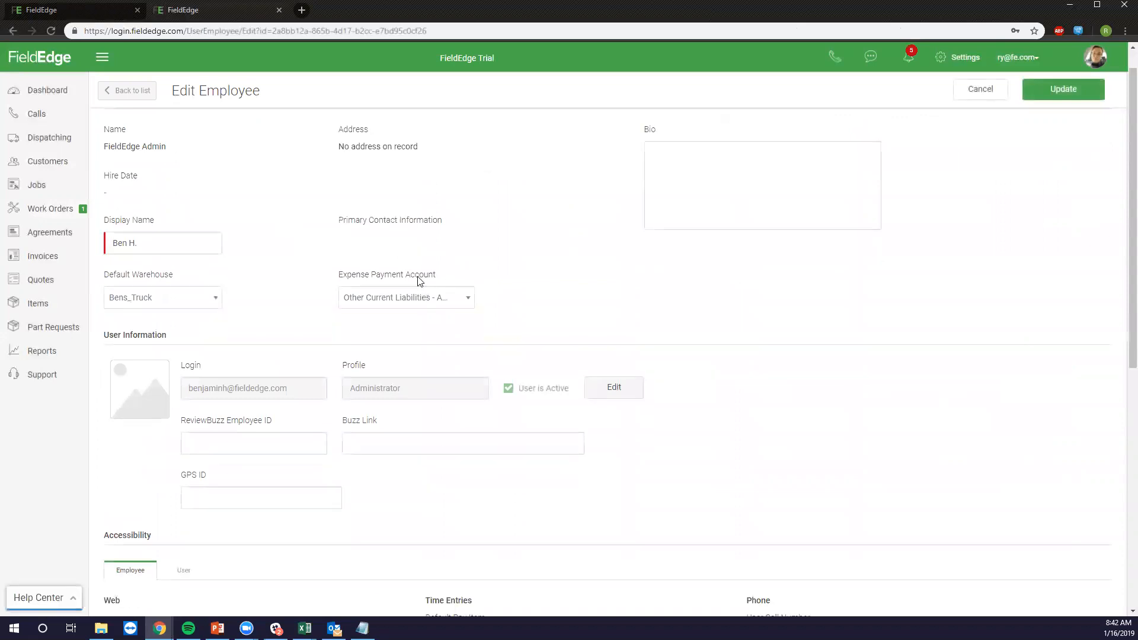
scroll(403, 262, down, 3)
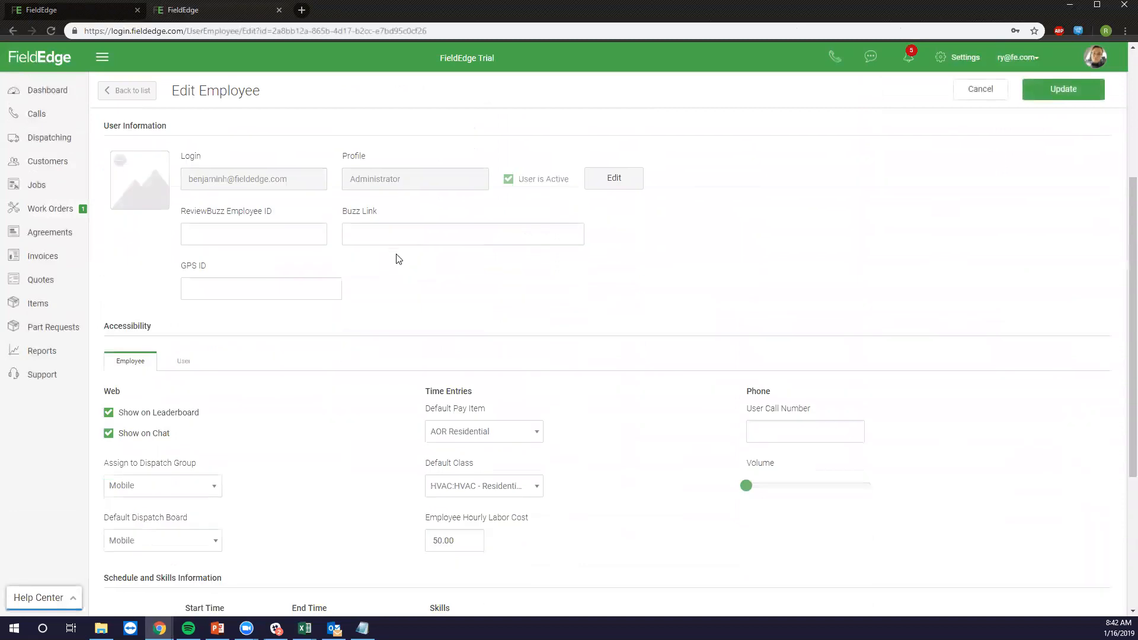
drag(460, 485, 414, 487)
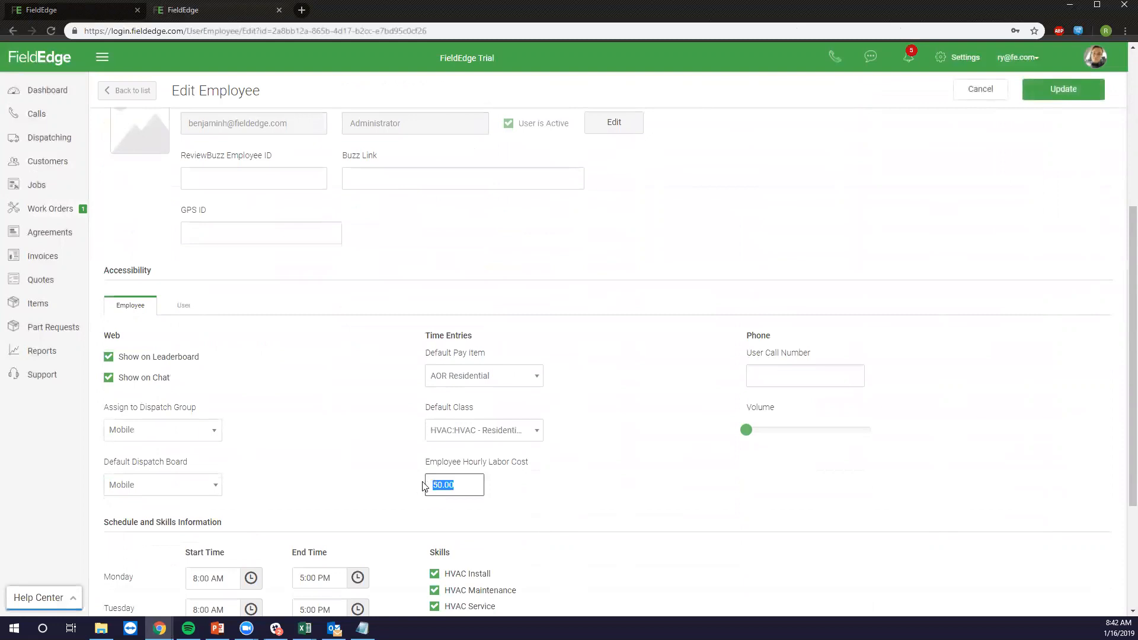
scroll(587, 481, up, 3)
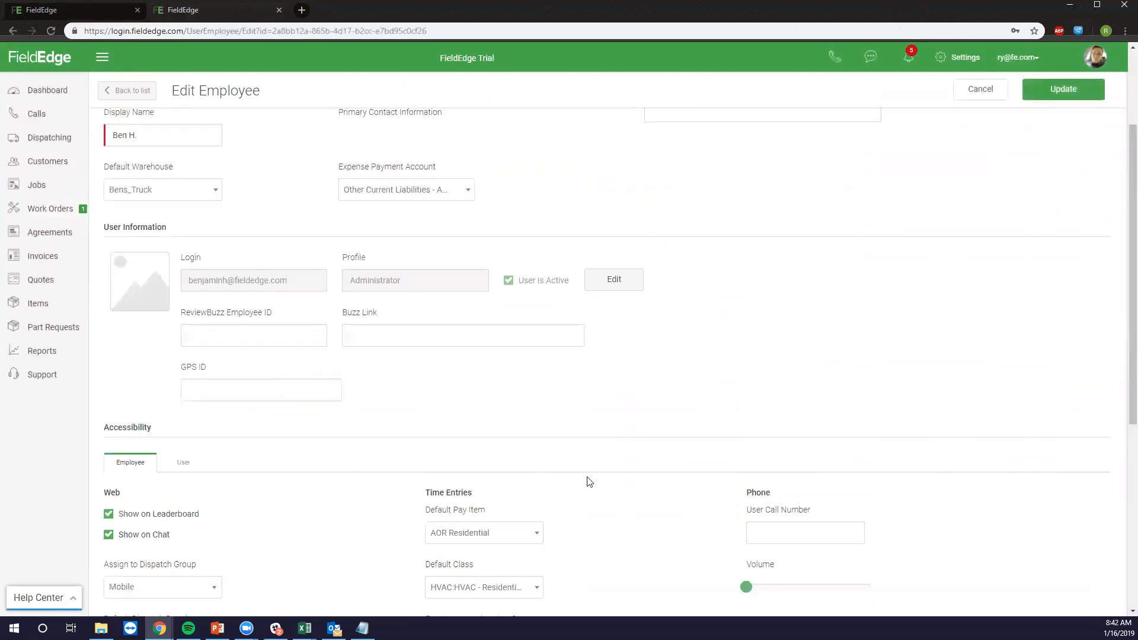
scroll(587, 481, up, 3)
click(976, 98)
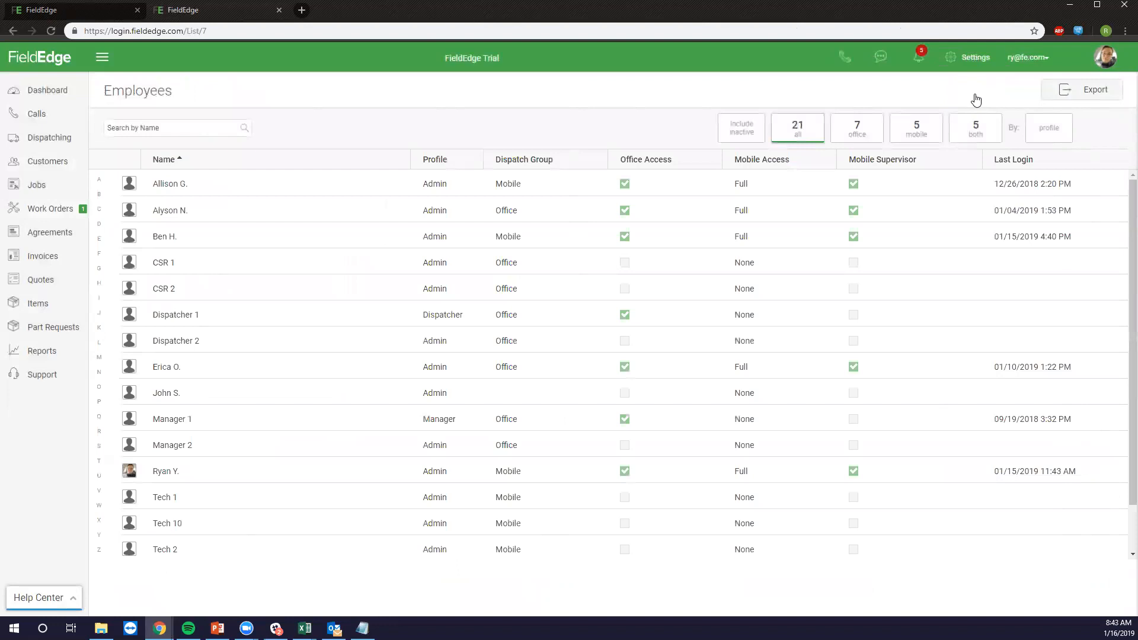
scroll(340, 246, down, 2)
scroll(384, 249, up, 2)
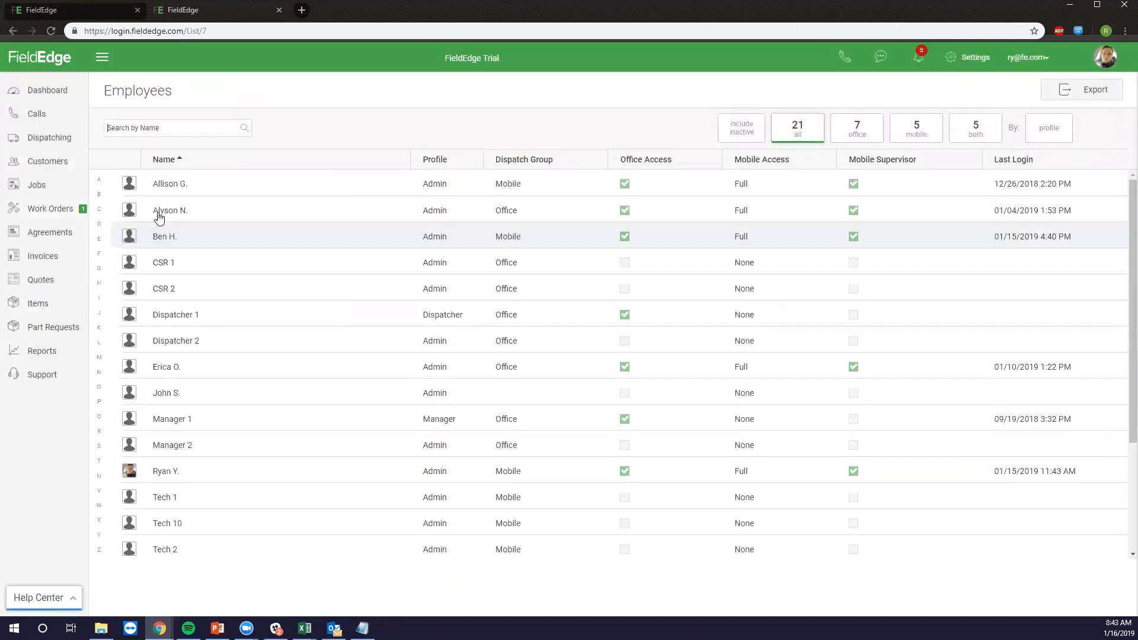